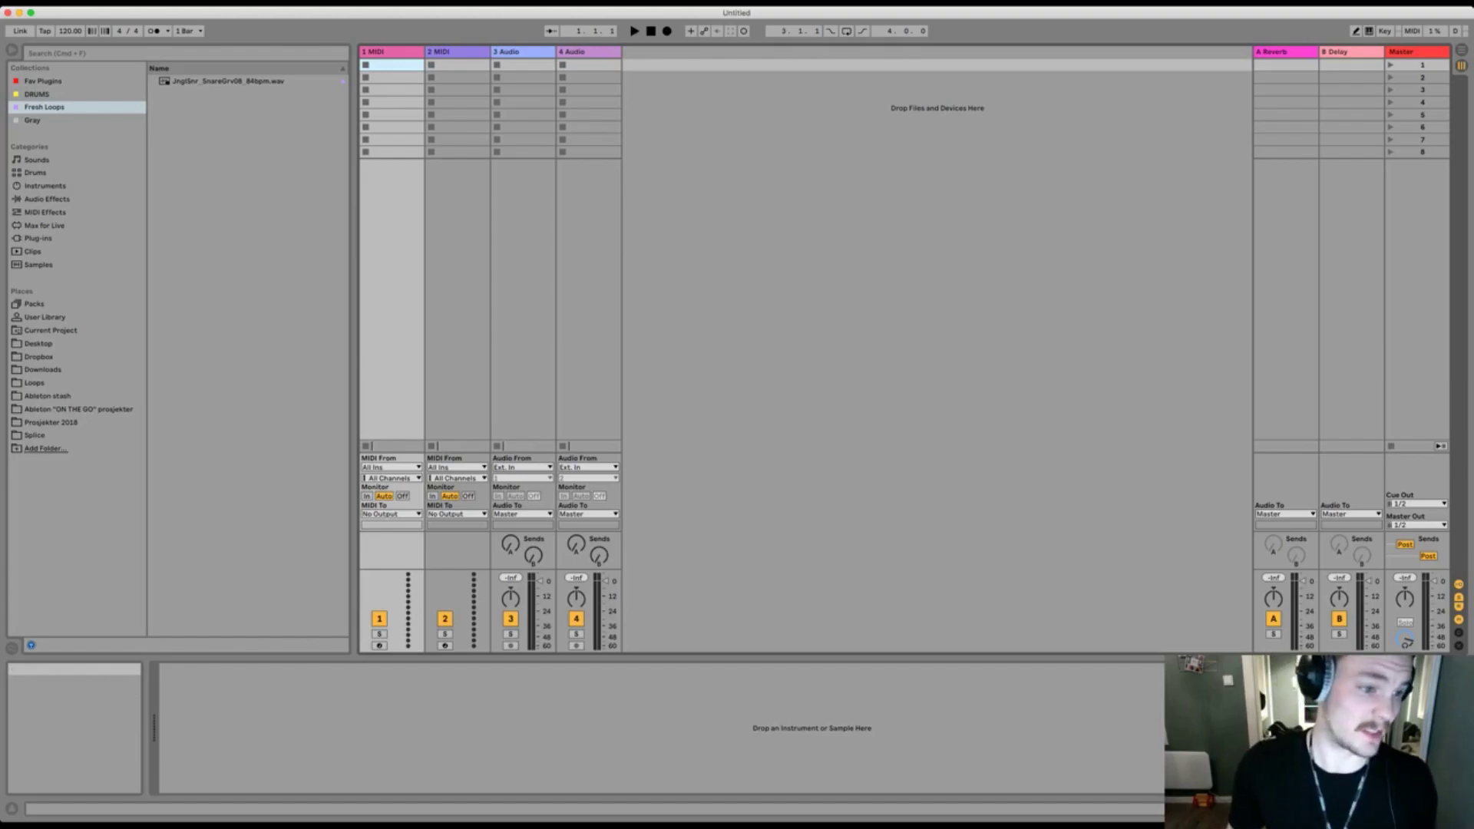
Open the Loops folder among the browser's places.
{"action": "left_click", "coordinate": [43, 370]}
{"action": "left_click", "coordinate": [35, 383]}
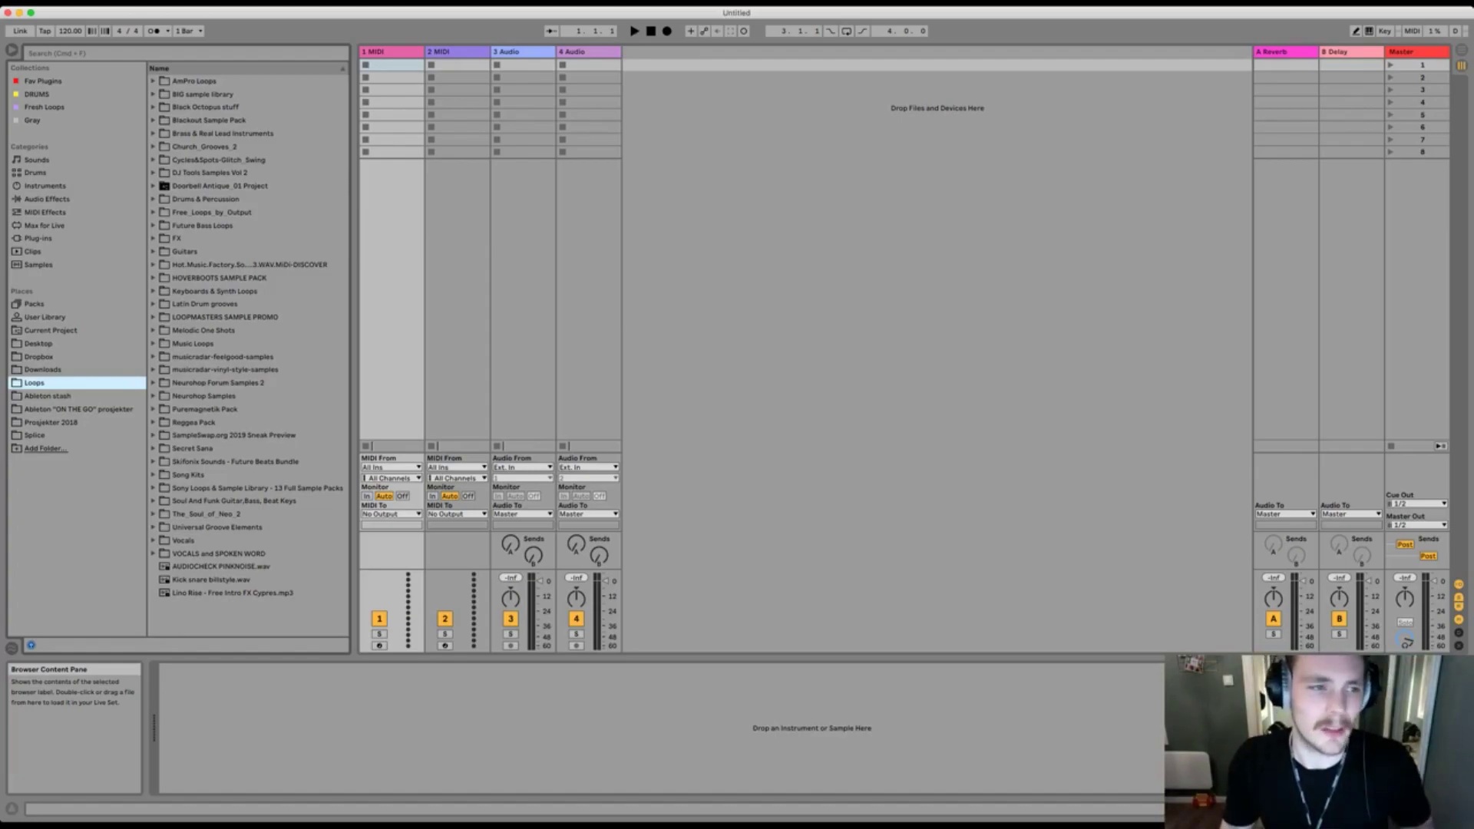
{"action": "left_click", "coordinate": [154, 120]}
{"action": "left_click", "coordinate": [154, 121]}
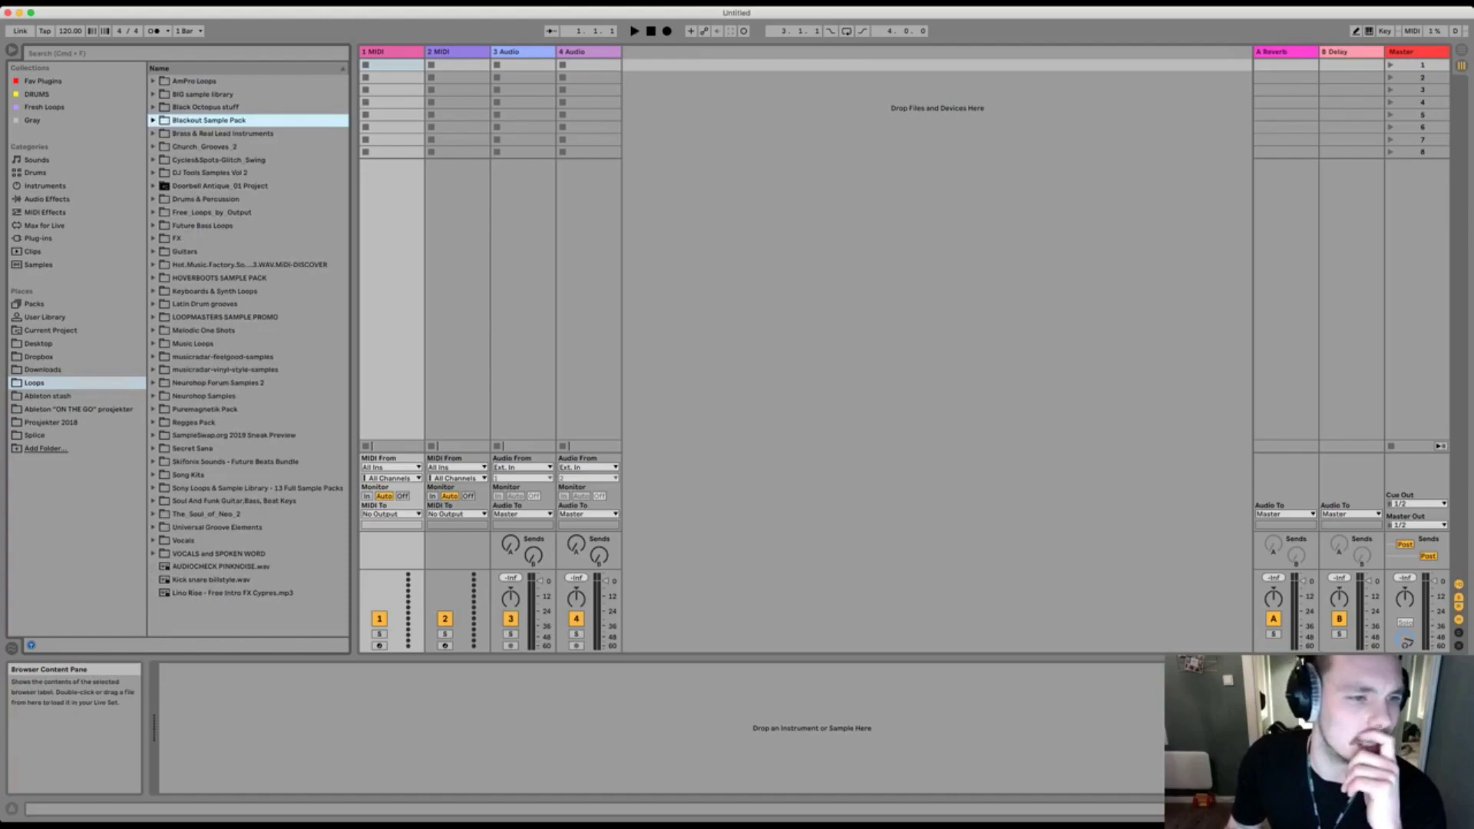
{"action": "left_click", "coordinate": [154, 226]}
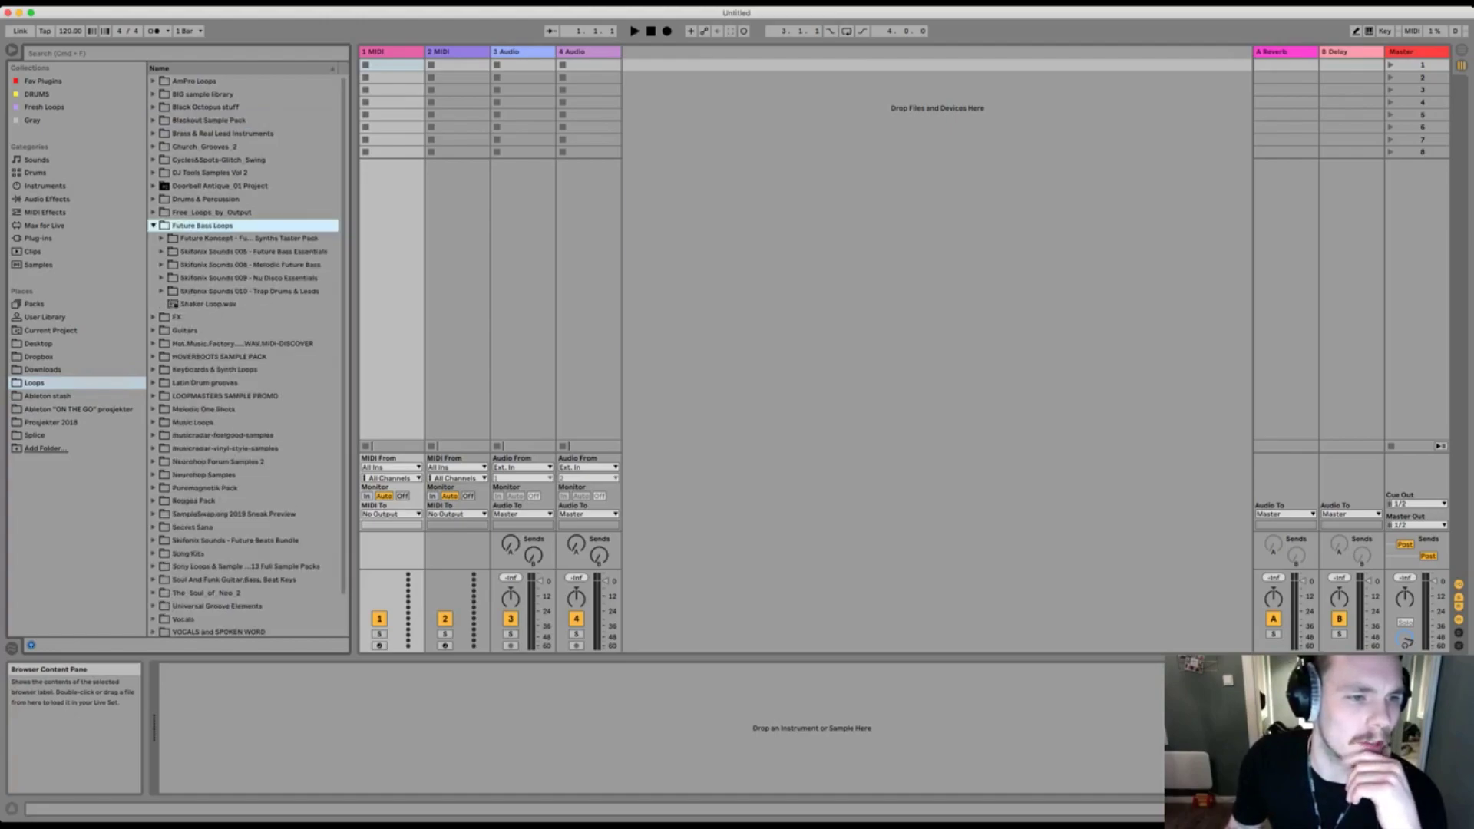
{"action": "left_click", "coordinate": [162, 265]}
{"action": "left_click", "coordinate": [161, 265]}
{"action": "key", "text": "Left"}
{"action": "key", "text": "Left"}
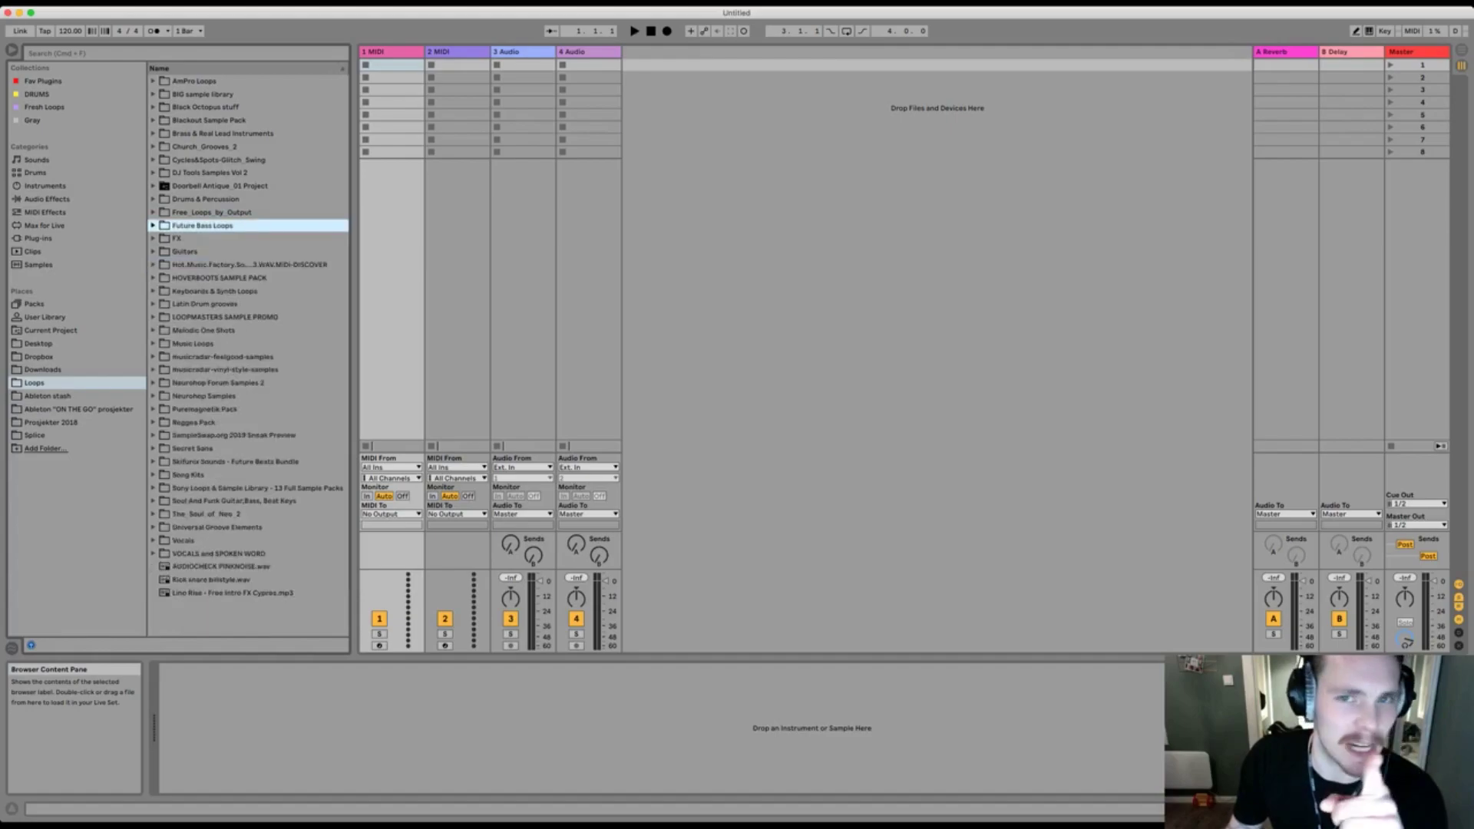
Expand Drums & Percussion, its LoopLoft folder and NateSmithV1Drums_WAV, down to the pack's Audio Loops.
{"action": "left_click", "coordinate": [154, 199]}
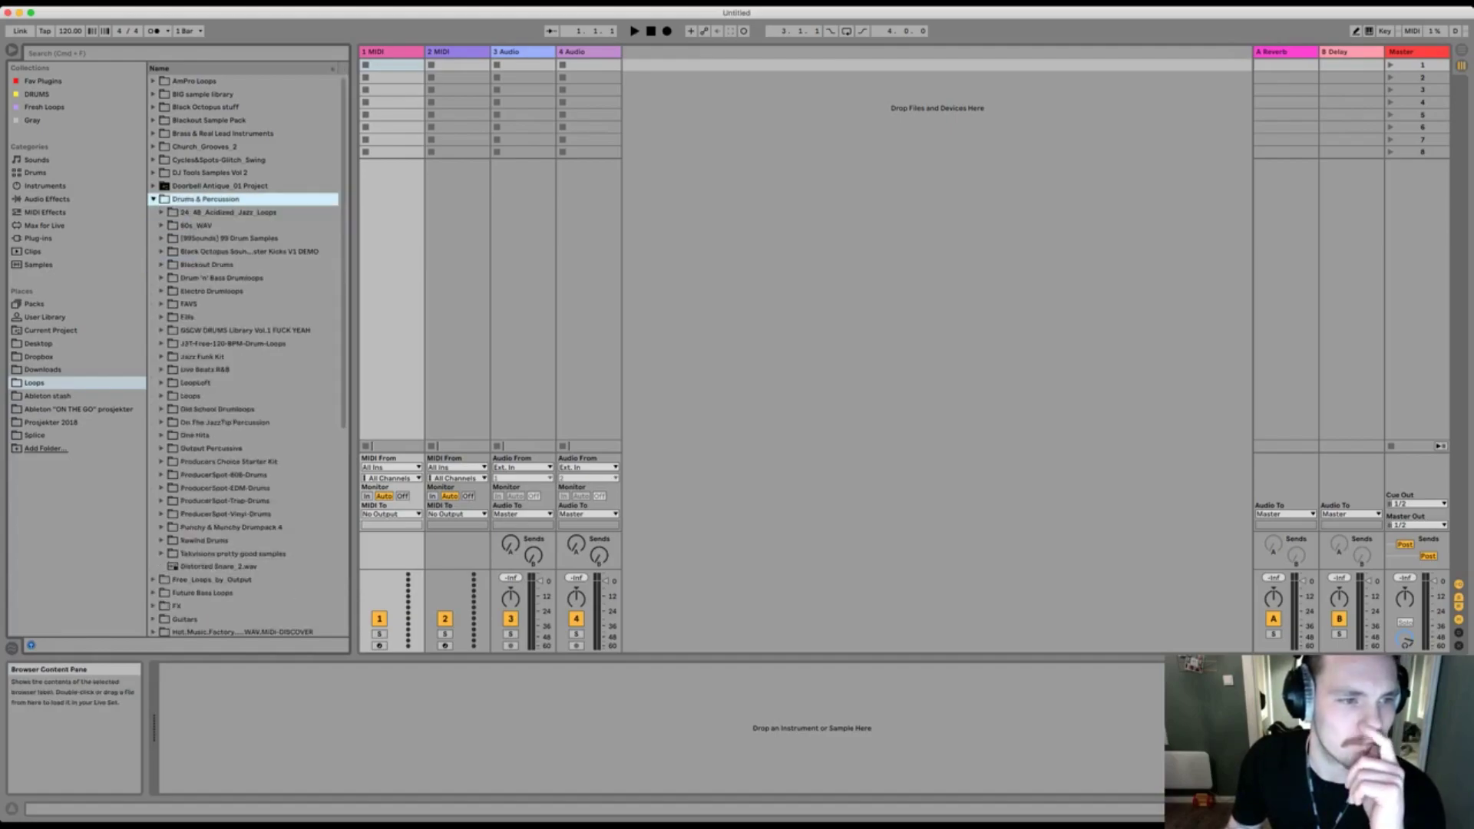
{"action": "left_click", "coordinate": [161, 382]}
{"action": "scroll", "coordinate": [161, 382], "scroll_direction": "down", "scroll_amount": 10}
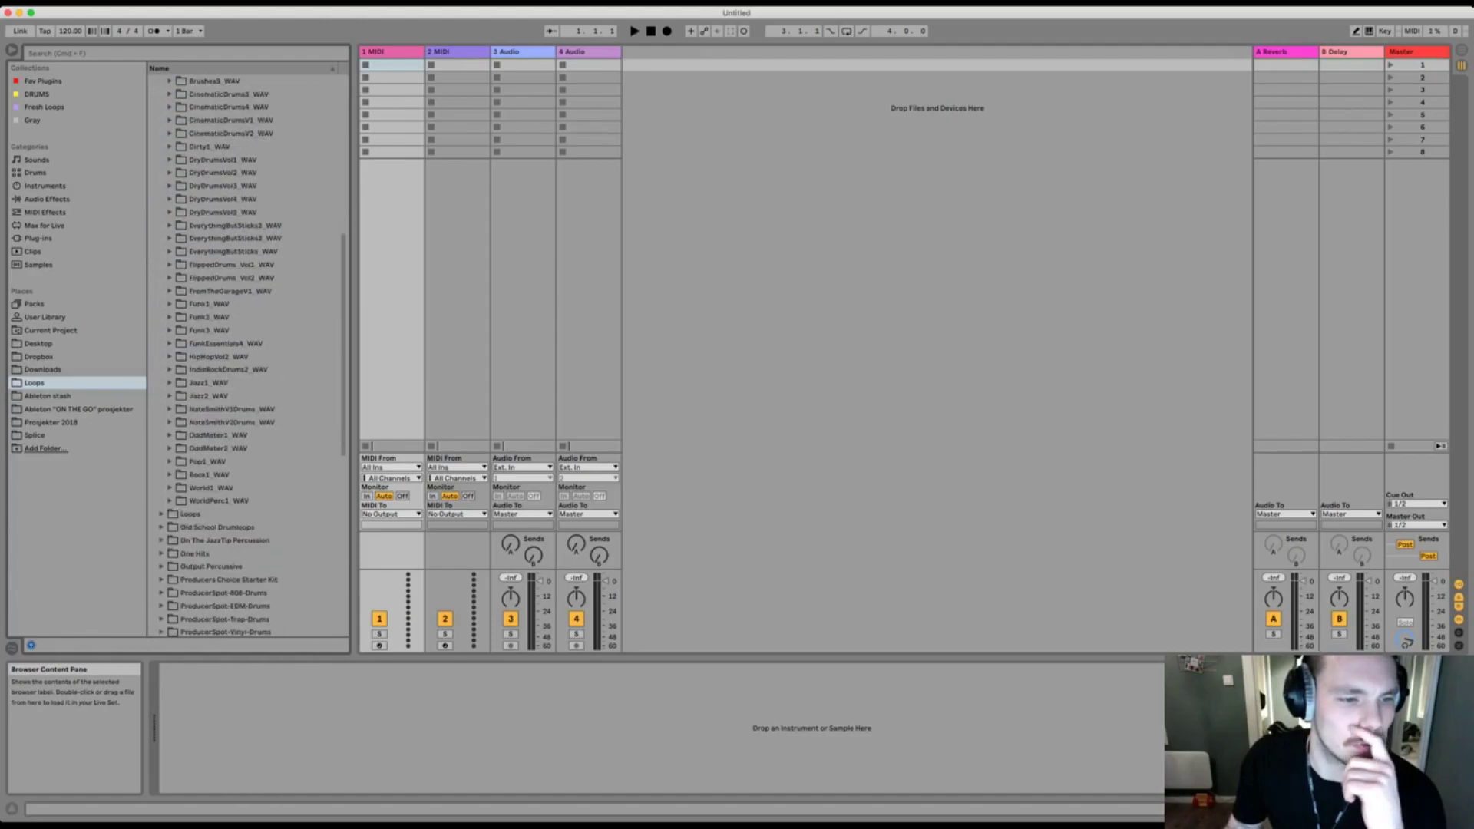
{"action": "left_click", "coordinate": [170, 409]}
{"action": "scroll", "coordinate": [170, 409], "scroll_direction": "down", "scroll_amount": 1}
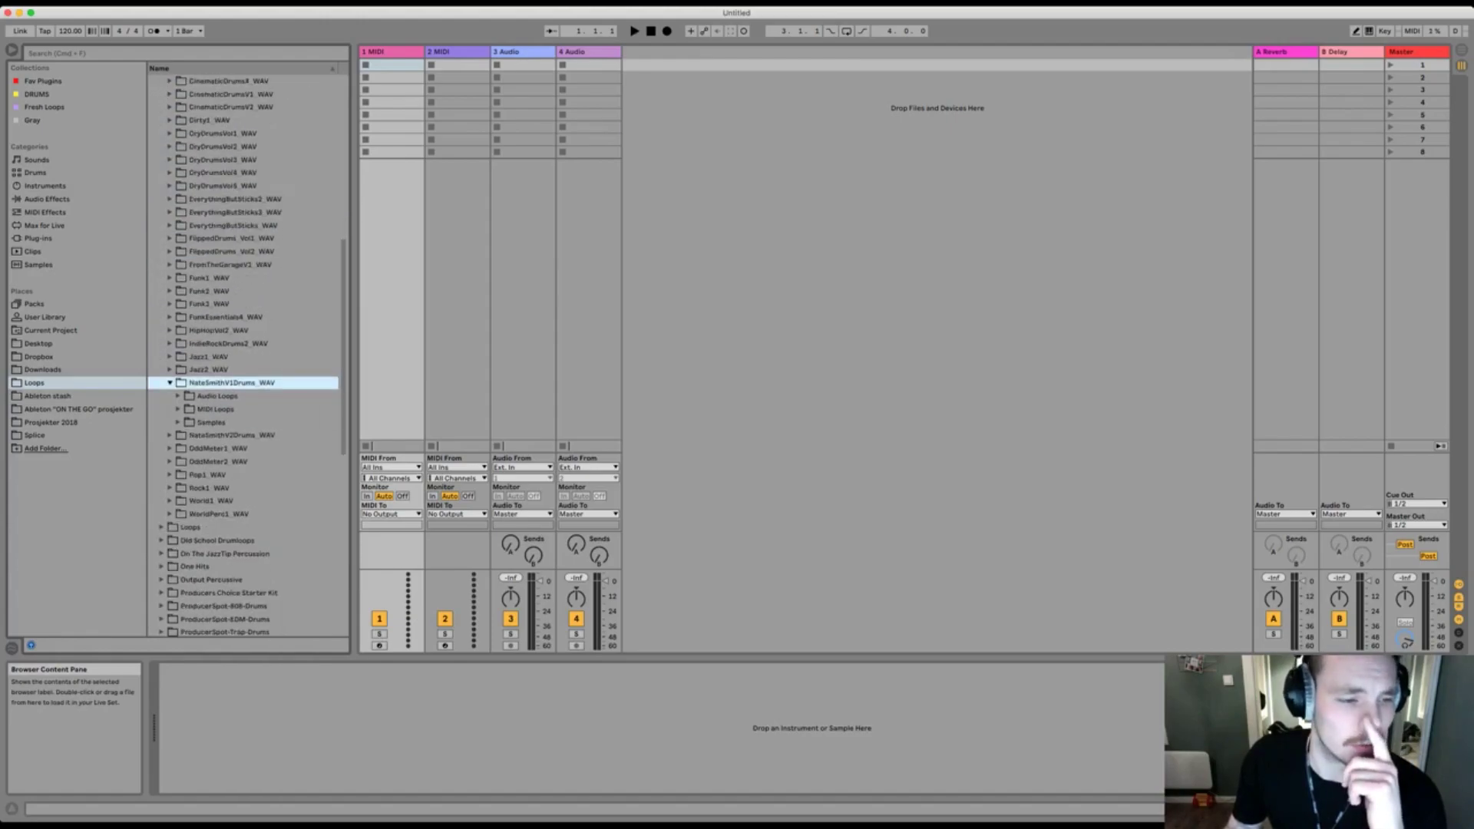
{"action": "left_click", "coordinate": [217, 395]}
{"action": "scroll", "coordinate": [218, 395], "scroll_direction": "down", "scroll_amount": 3}
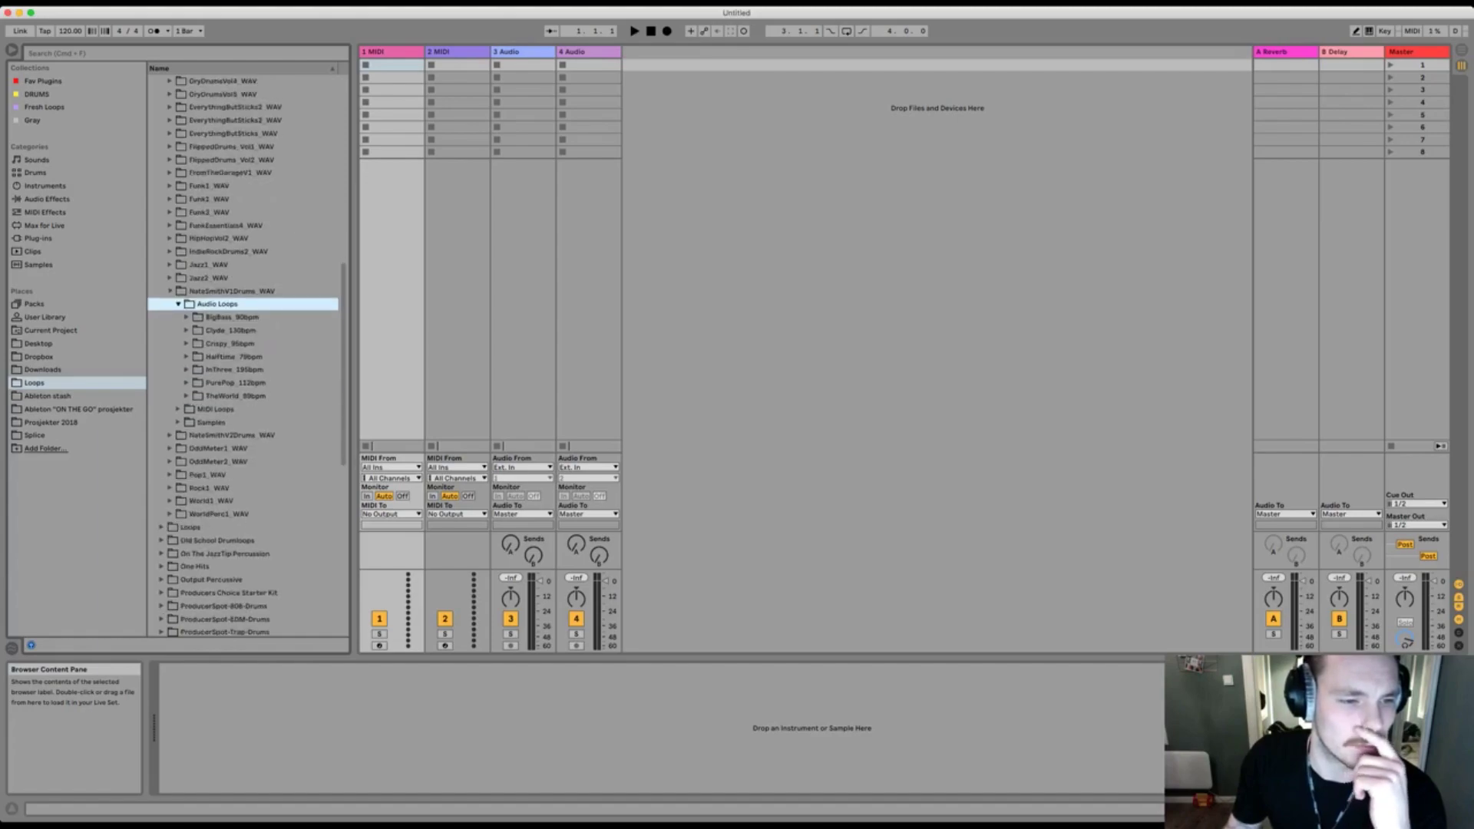
{"action": "left_click", "coordinate": [230, 343]}
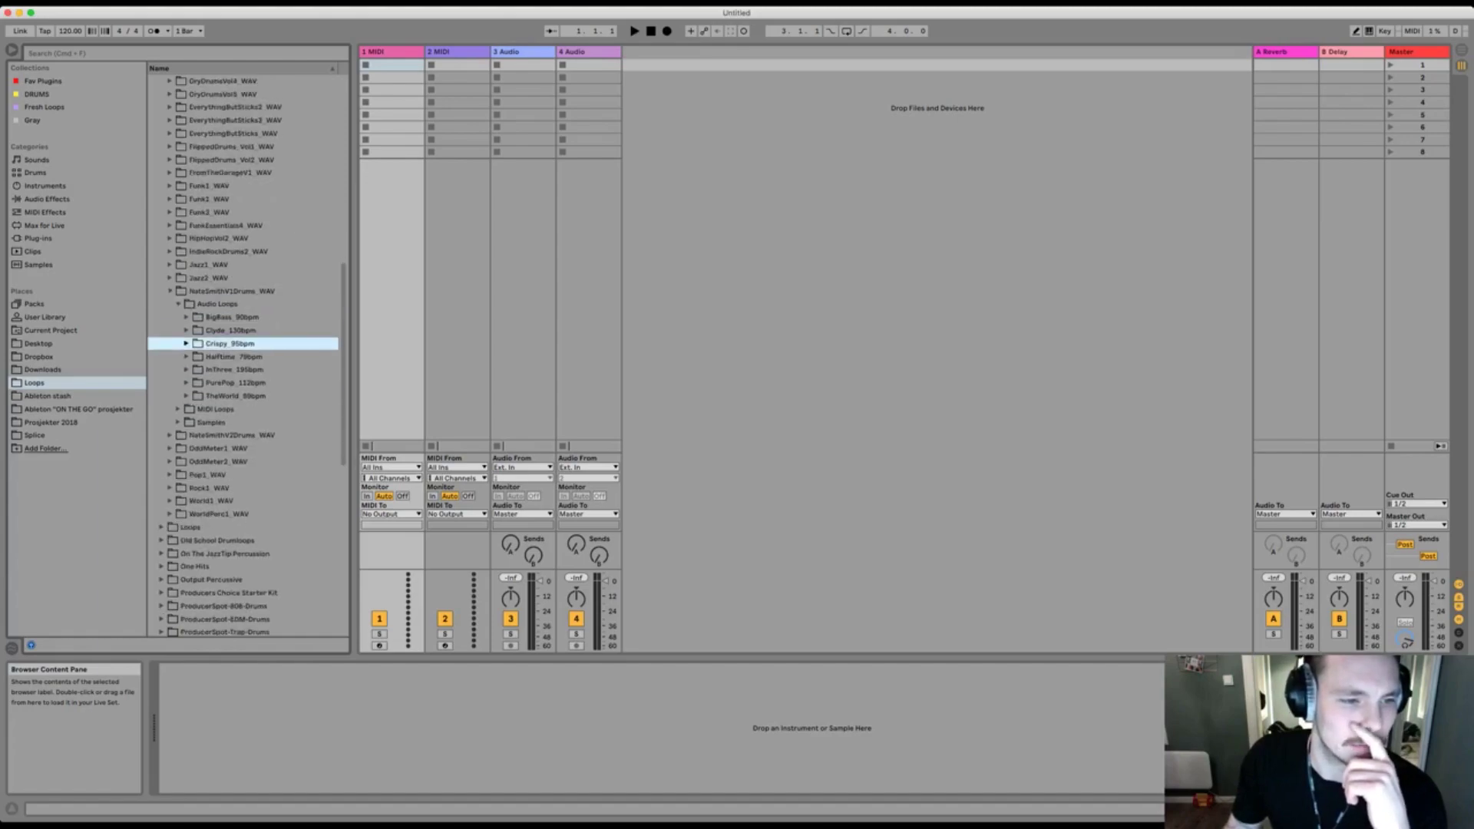
Open the Halftime_79bpm folder and step through its loops to Verse04_Halftime_79bpm.wav.
{"action": "left_click", "coordinate": [187, 357]}
{"action": "key", "text": "Down"}
{"action": "key", "text": "Down"}
{"action": "key", "text": "Down"}
{"action": "key", "text": "Down"}
{"action": "key", "text": "Down"}
{"action": "key", "text": "Down"}
{"action": "key", "text": "Down"}
{"action": "key", "text": "Down"}
{"action": "key", "text": "Down"}
{"action": "key", "text": "Down"}
{"action": "key", "text": "Down"}
{"action": "key", "text": "Down"}
{"action": "key", "text": "Down"}
{"action": "key", "text": "Down"}
{"action": "key", "text": "Down"}
{"action": "key", "text": "Down"}
{"action": "key", "text": "Down"}
{"action": "key", "text": "Down"}
{"action": "key", "text": "Down"}
{"action": "key", "text": "Down"}
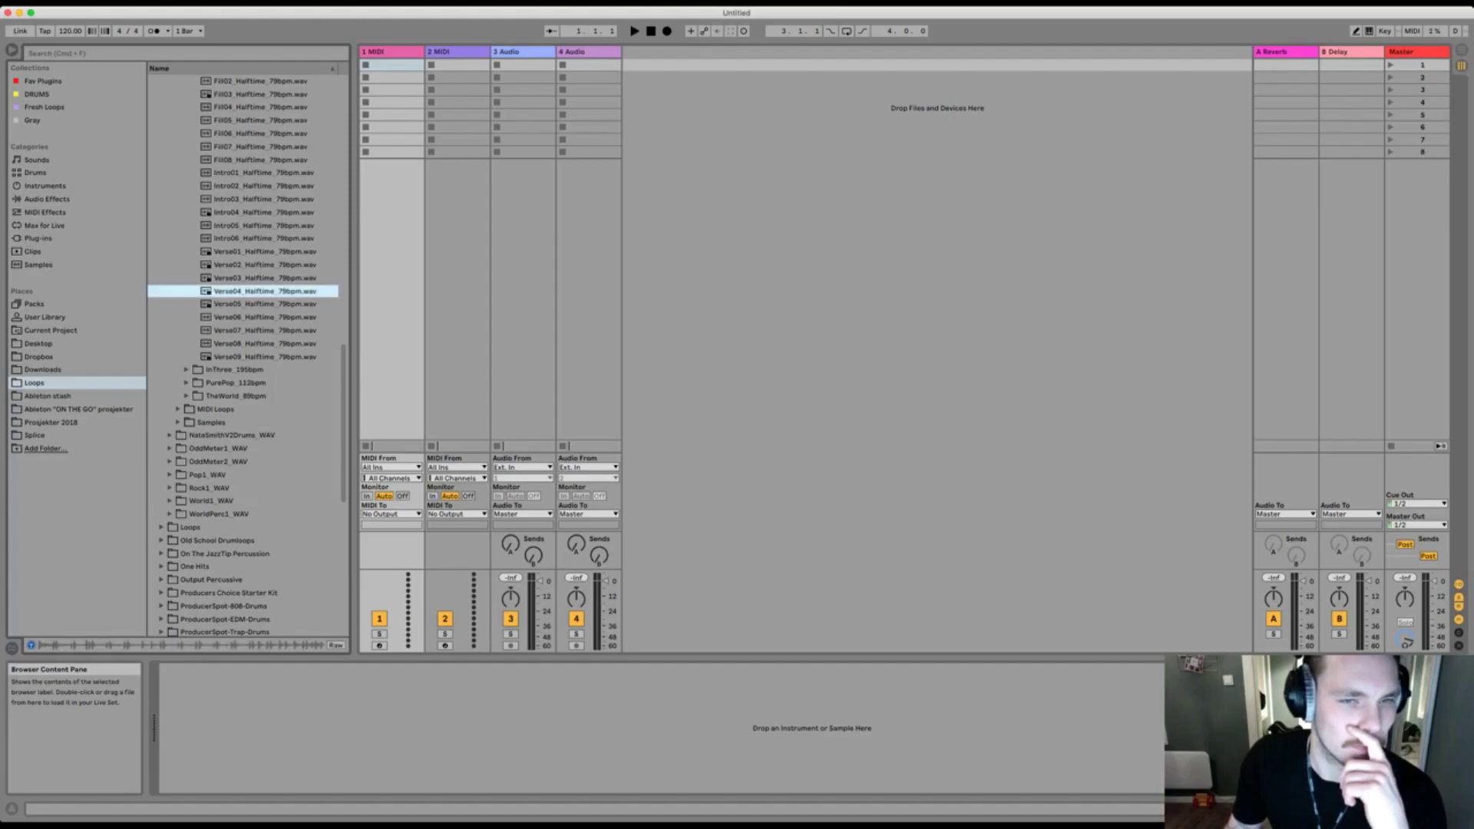
Place Verse04_Halftime_79bpm.wav on a new audio track at bar 33 of the Arrangement and play it.
{"action": "key", "text": "Tab"}
{"action": "left_click_drag", "start_coordinate": [629, 164], "coordinate": [710, 343]}
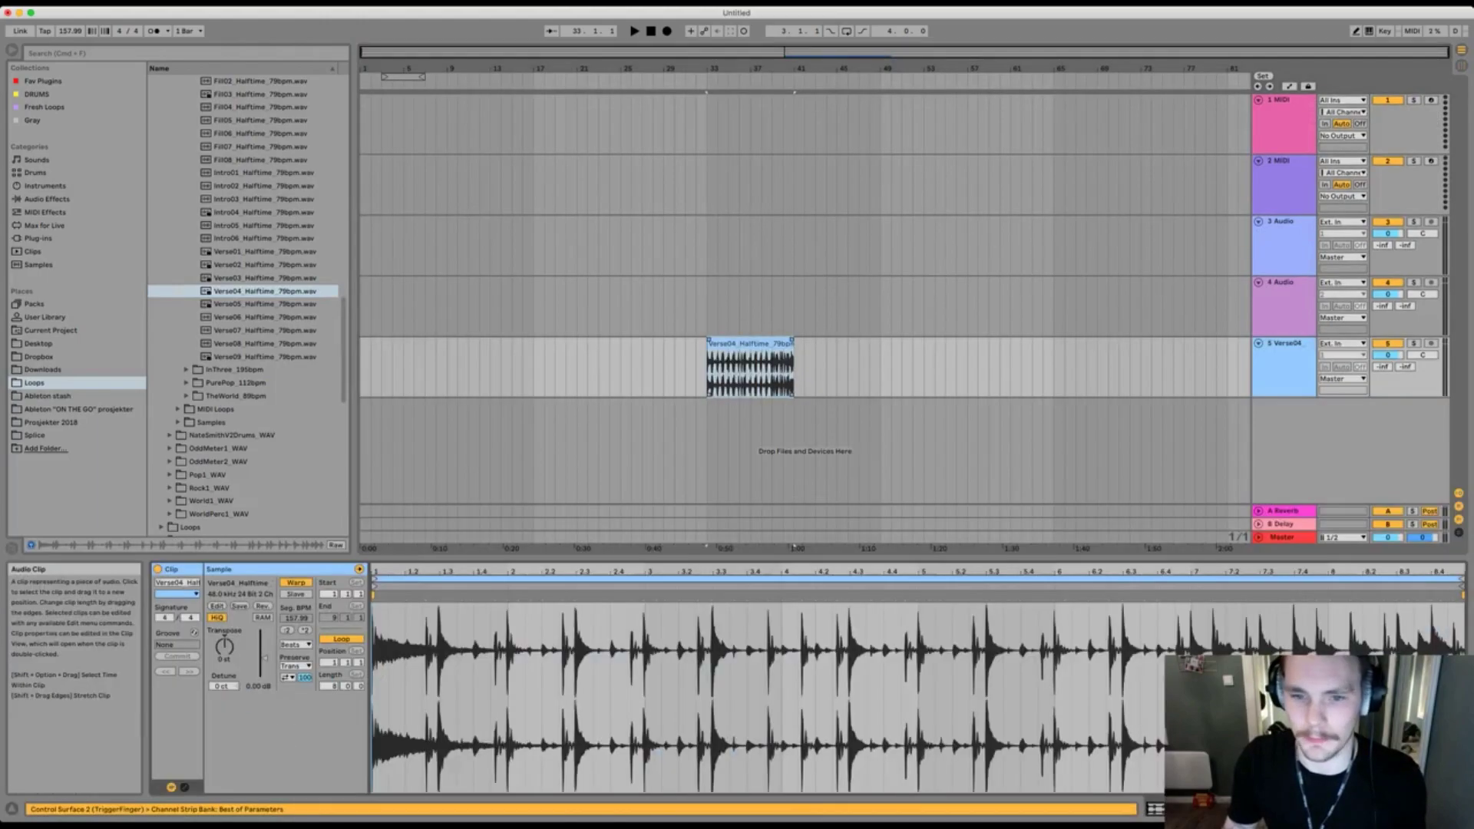
{"action": "key", "text": "space"}
{"action": "key", "text": "z"}
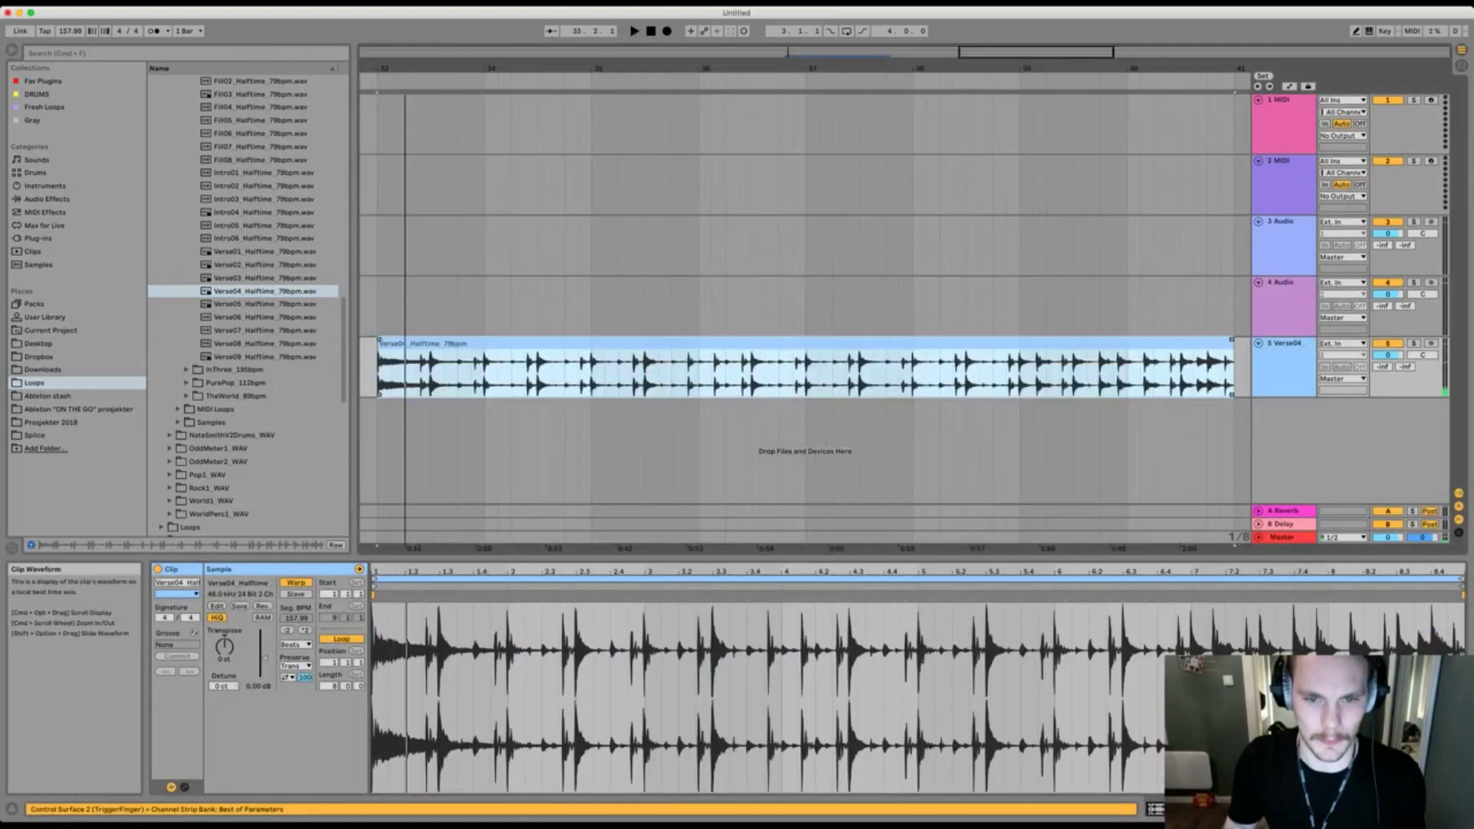
{"action": "key", "text": "space"}
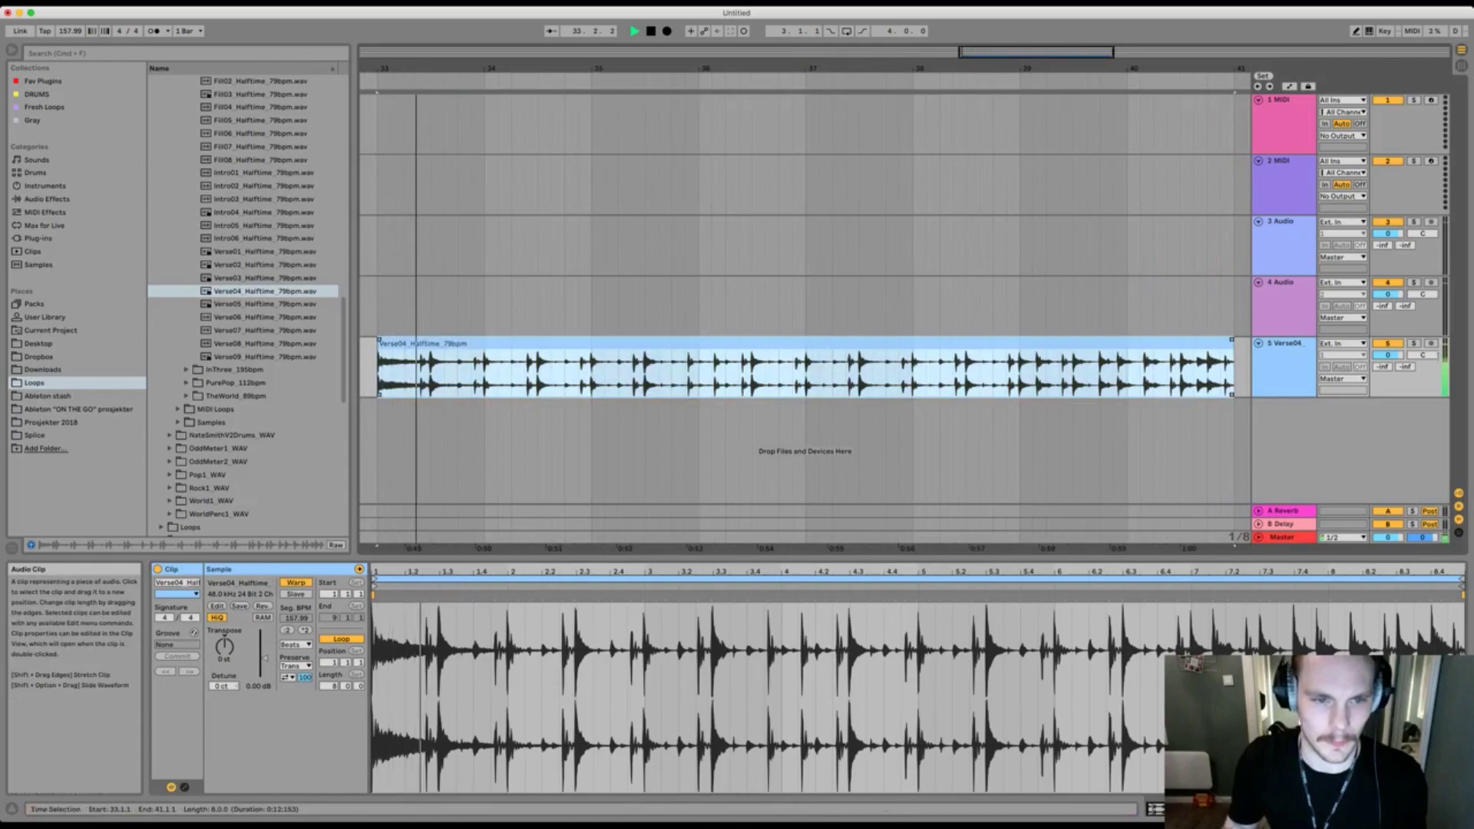
{"action": "key", "text": "space"}
Split the Verse04 clip at bar 34 and delete the part after the split.
{"action": "left_click", "coordinate": [484, 374]}
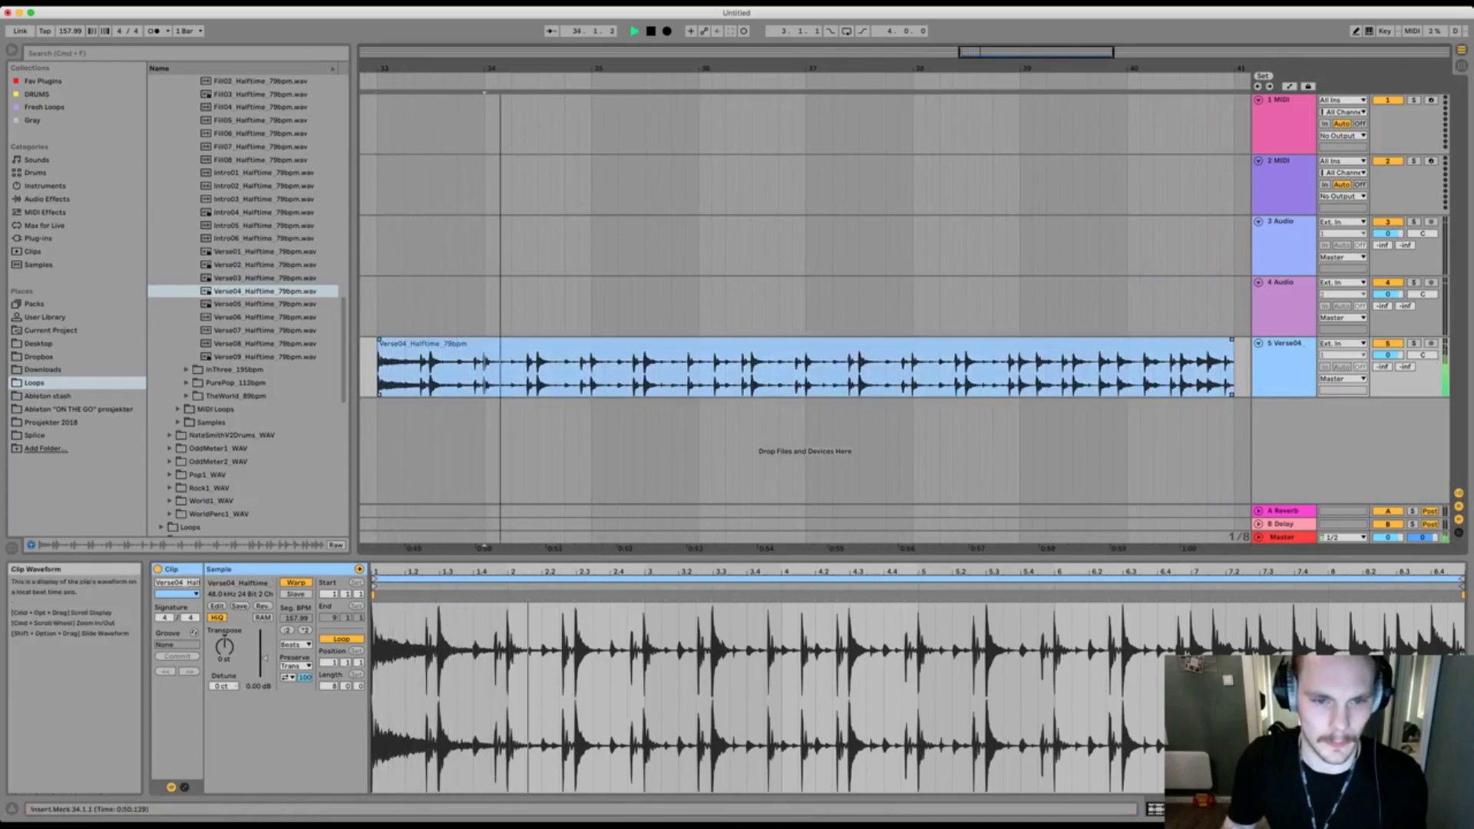
{"action": "key", "text": "space"}
{"action": "key", "text": "super+e"}
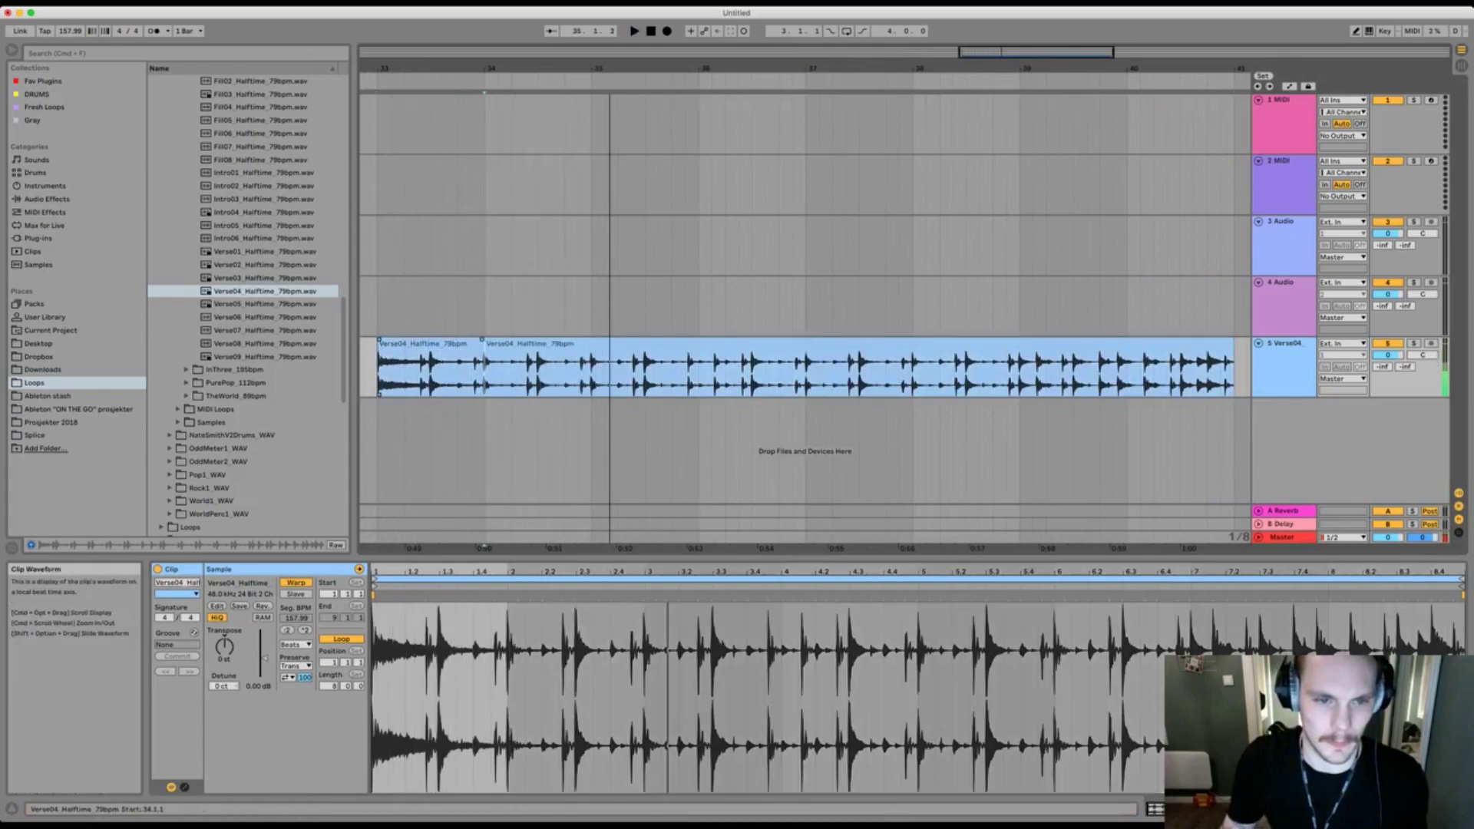
{"action": "key", "text": "Delete"}
Consolidate the remaining one-bar Verse04 clip at bar 33 and play it.
{"action": "left_click", "coordinate": [403, 369]}
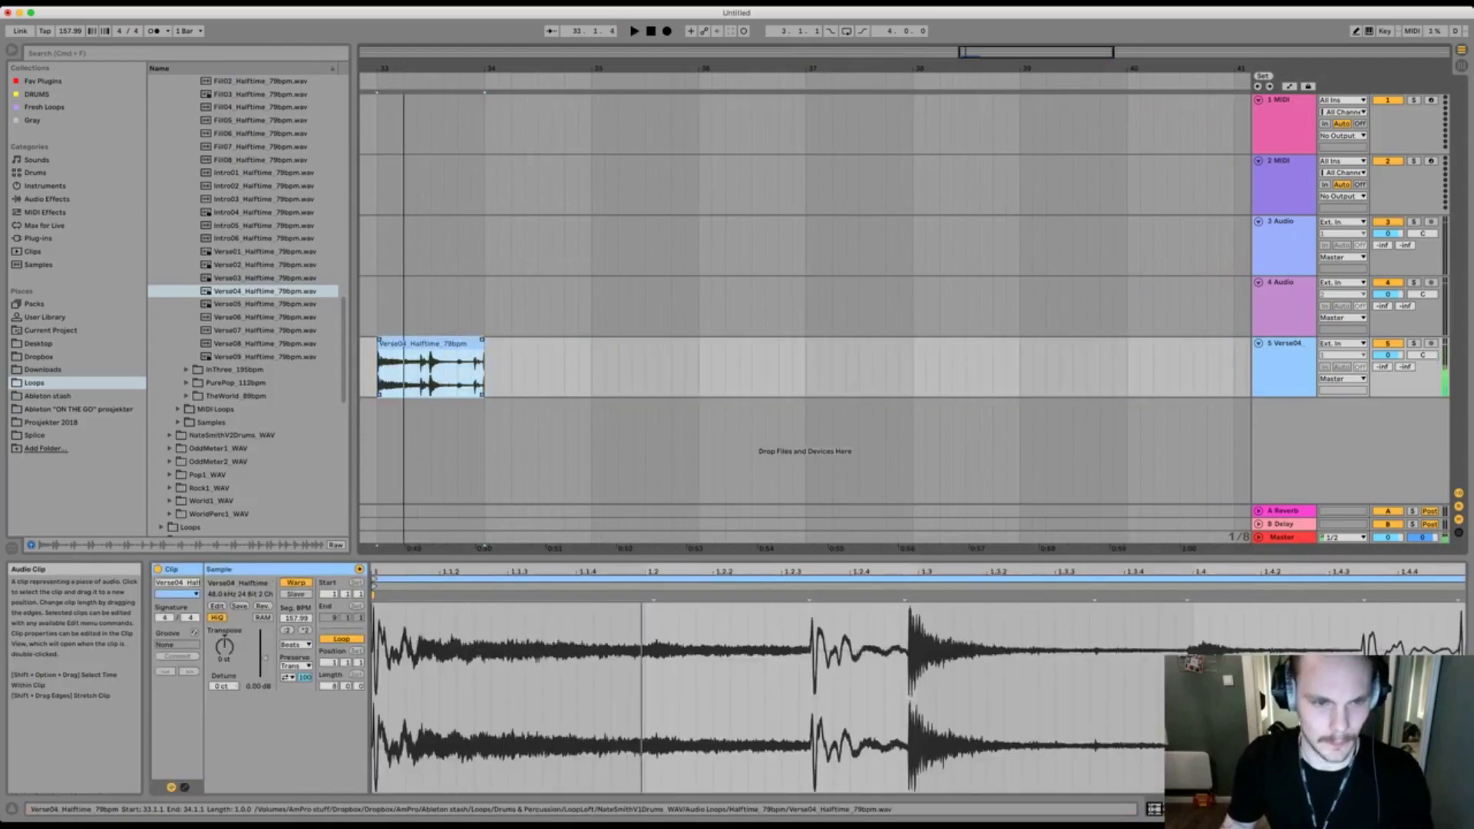
{"action": "key", "text": "super+j"}
{"action": "key", "text": "space"}
{"action": "key", "text": "space"}
Double the consolidated clip's original tempo to 631.96 BPM and play it.
{"action": "left_click", "coordinate": [305, 630]}
{"action": "left_click", "coordinate": [305, 630]}
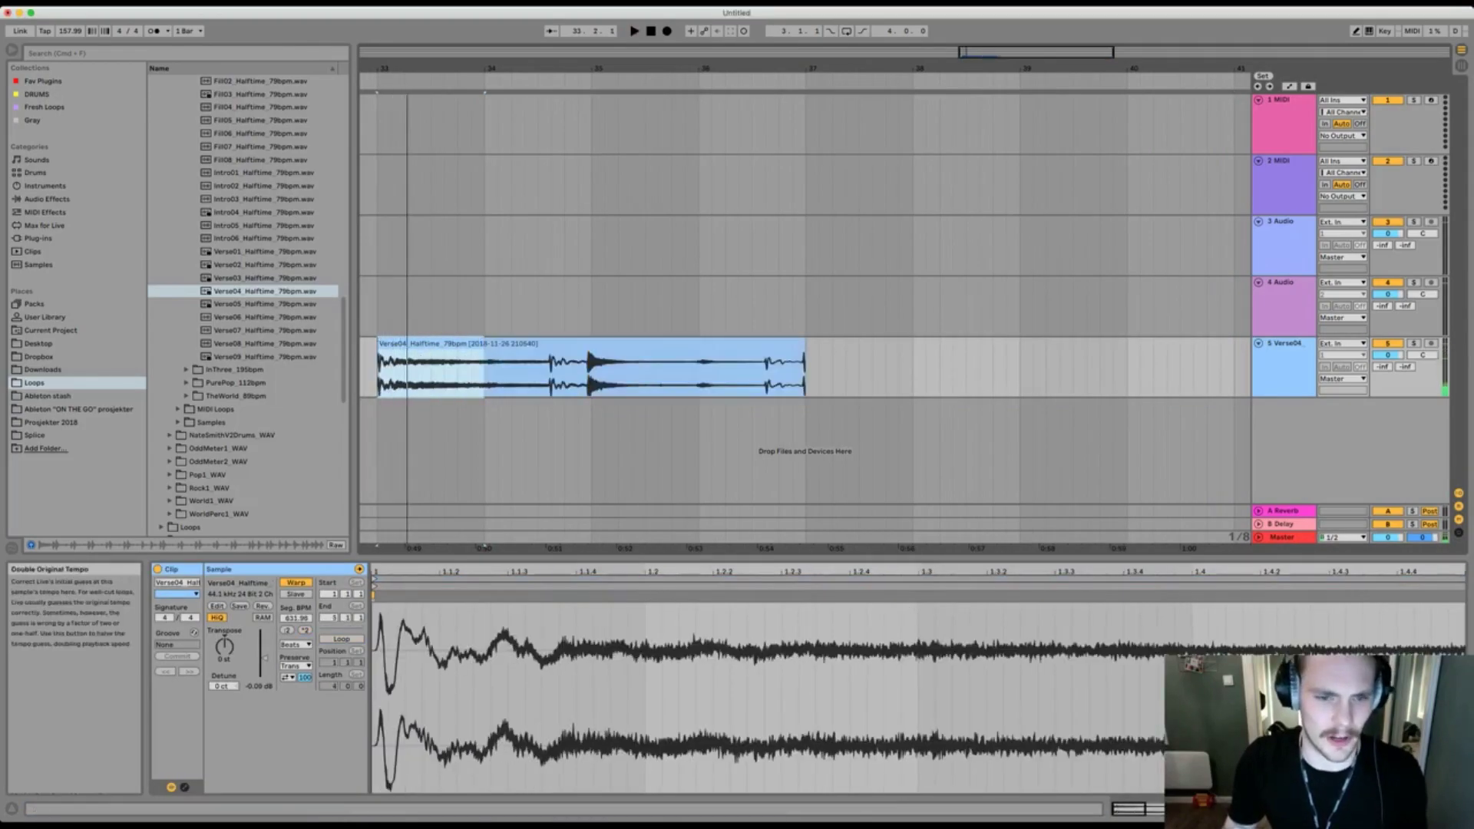
{"action": "left_click", "coordinate": [304, 630]}
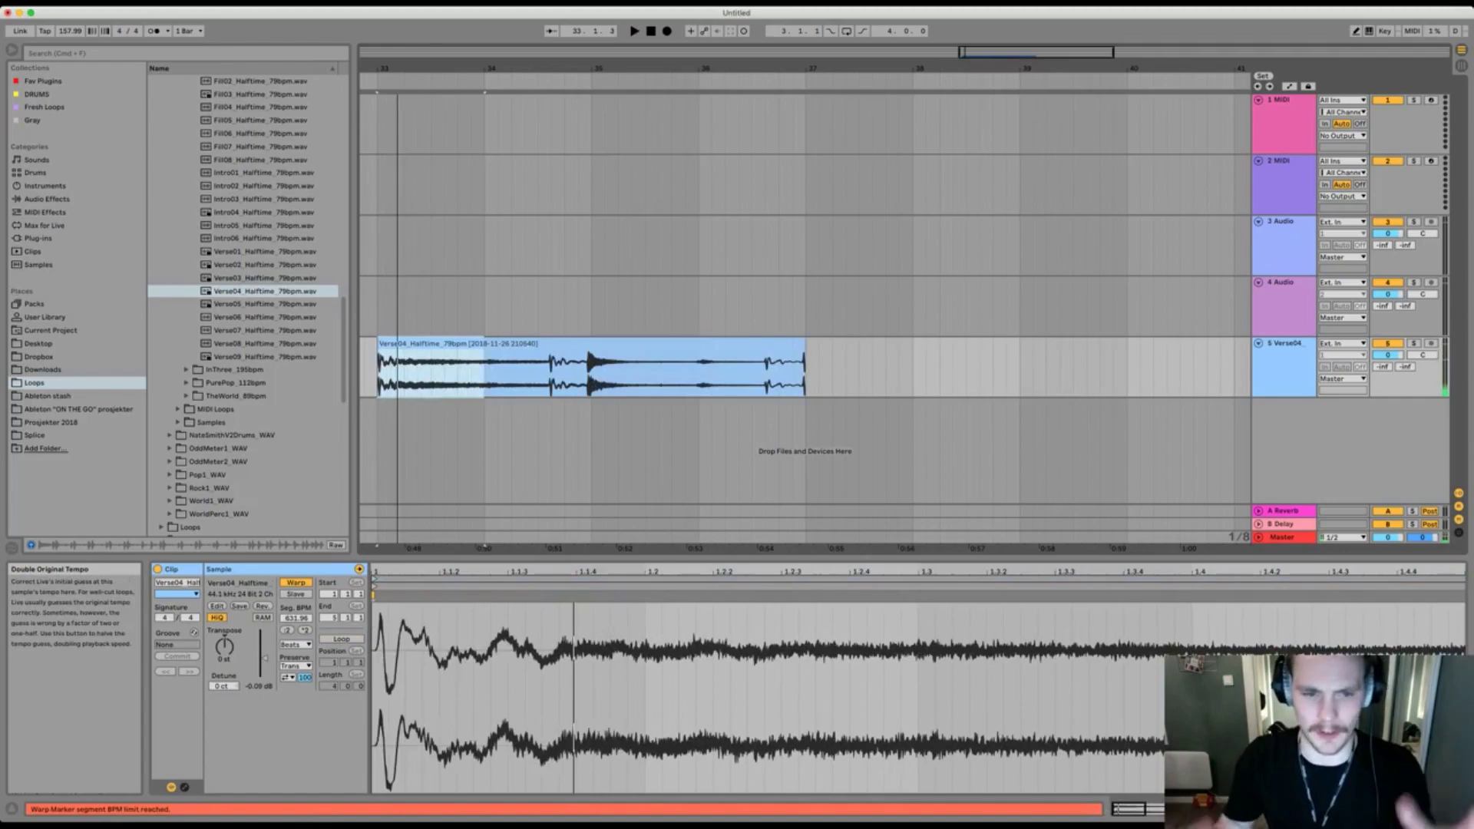
{"action": "key", "text": "space"}
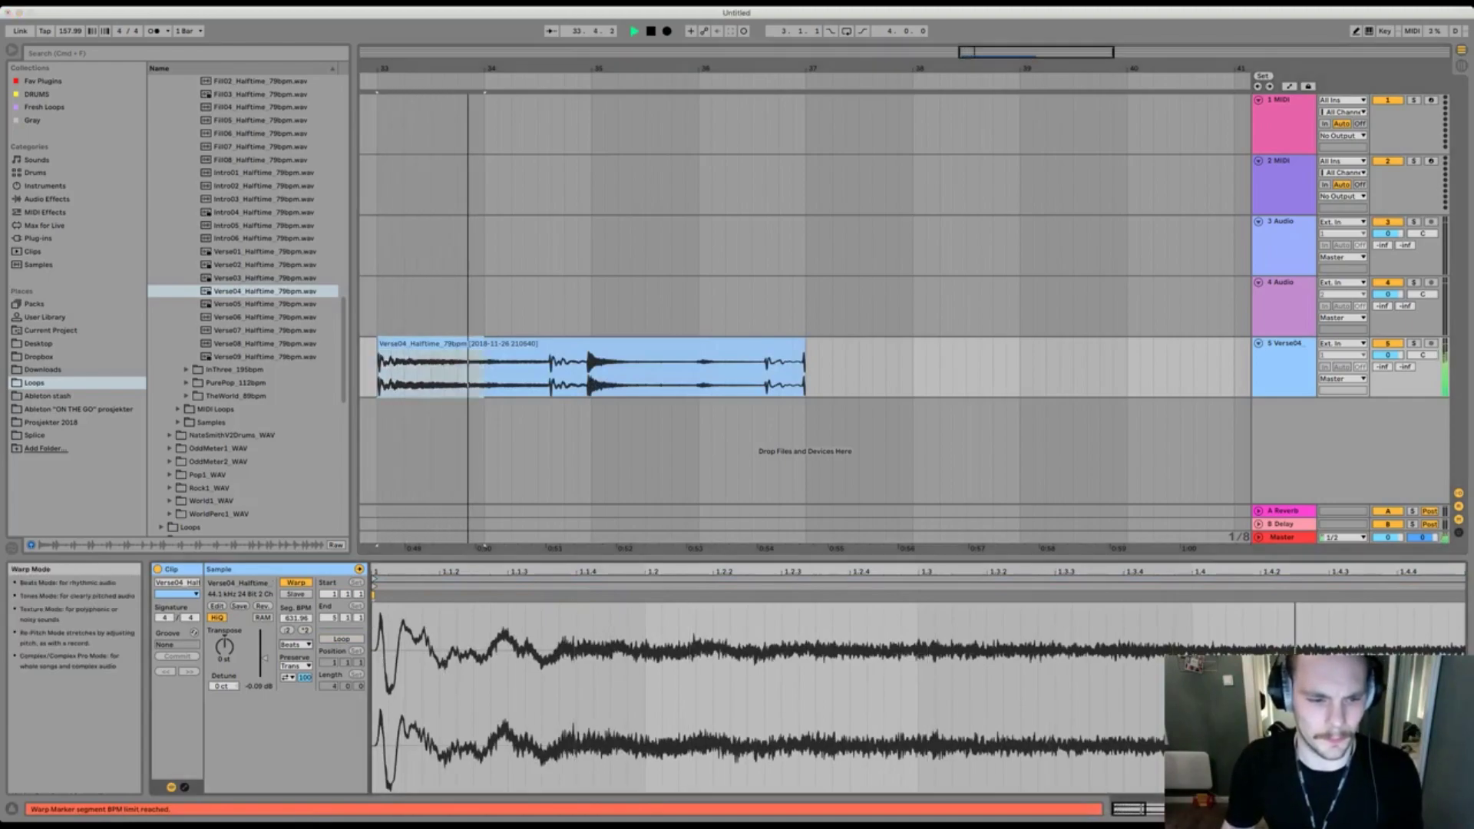
{"action": "key", "text": "space"}
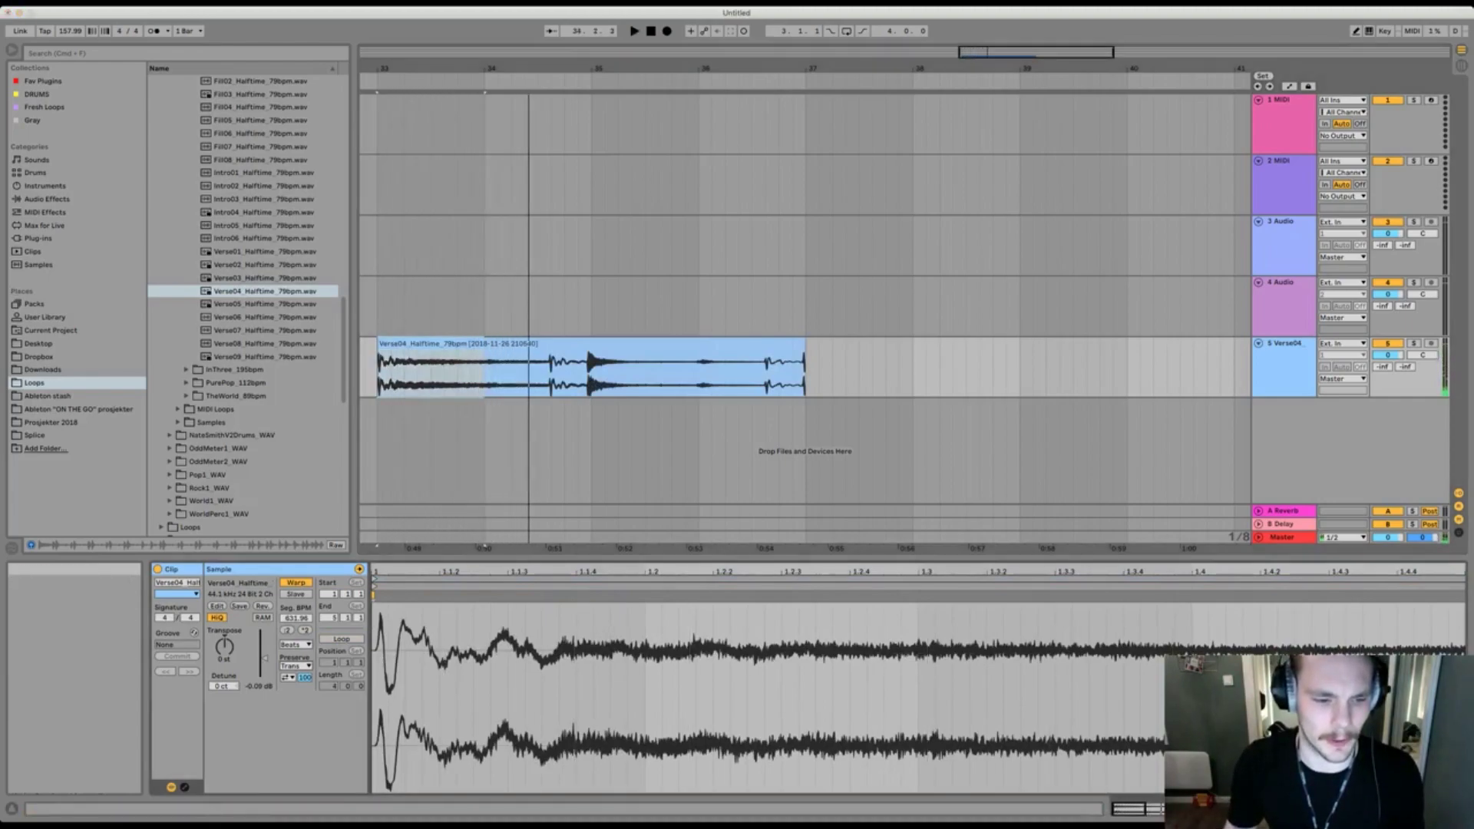
Set the clip's Beats warping to preserve 1/16 and change its transient loop mode.
{"action": "left_click", "coordinate": [295, 667]}
{"action": "key", "text": "space"}
{"action": "mouse_move", "coordinate": [304, 677]}
{"action": "left_mouse_down"}
{"action": "mouse_move", "coordinate": [304, 714]}
{"action": "mouse_move", "coordinate": [304, 665]}
{"action": "left_mouse_up"}
{"action": "left_click", "coordinate": [290, 657]}
Halve the clip's original tempo to 157.99 BPM.
{"action": "left_click", "coordinate": [287, 631]}
{"action": "left_click", "coordinate": [286, 630]}
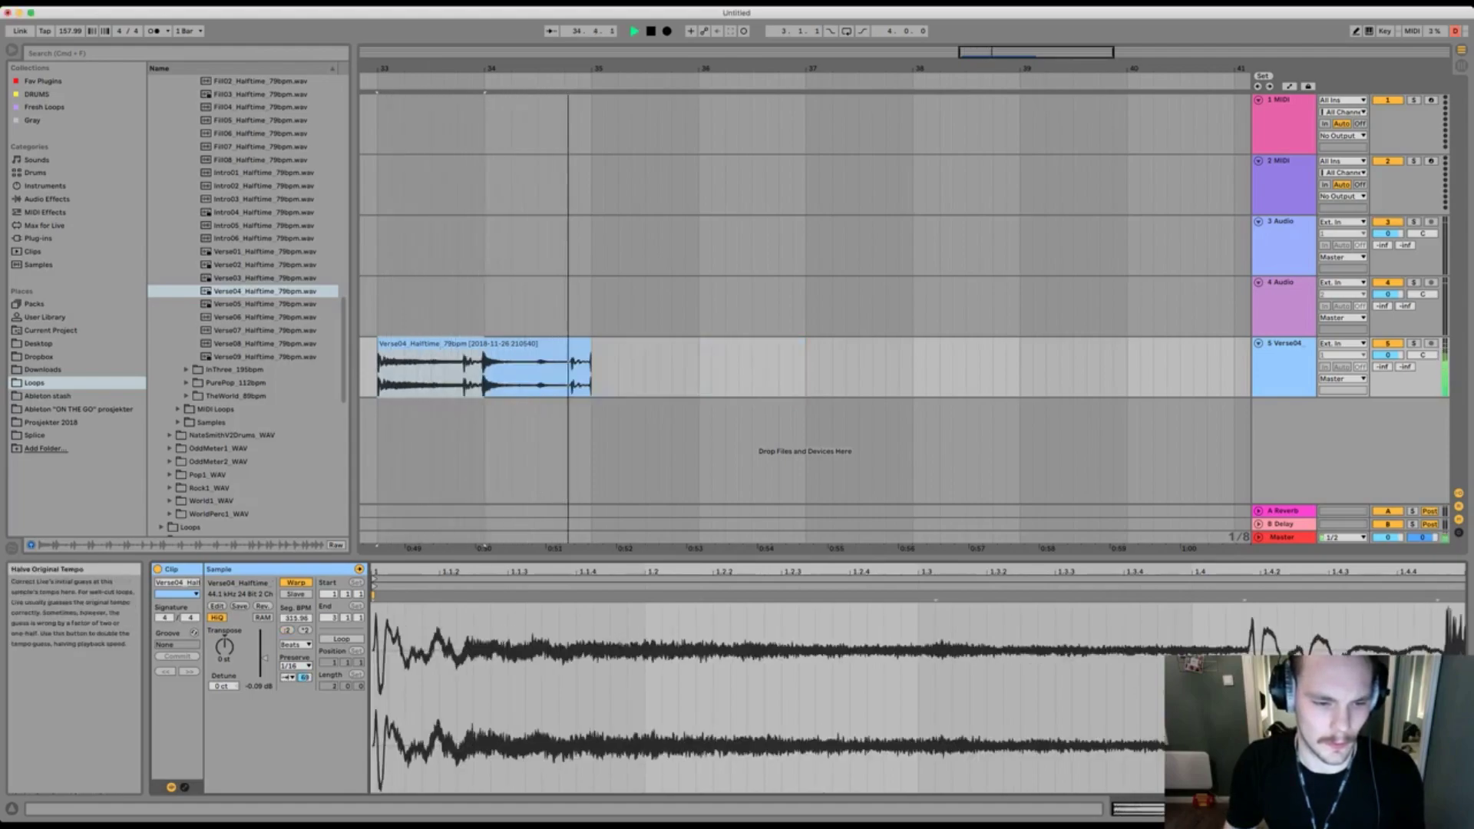
{"action": "left_click", "coordinate": [286, 629]}
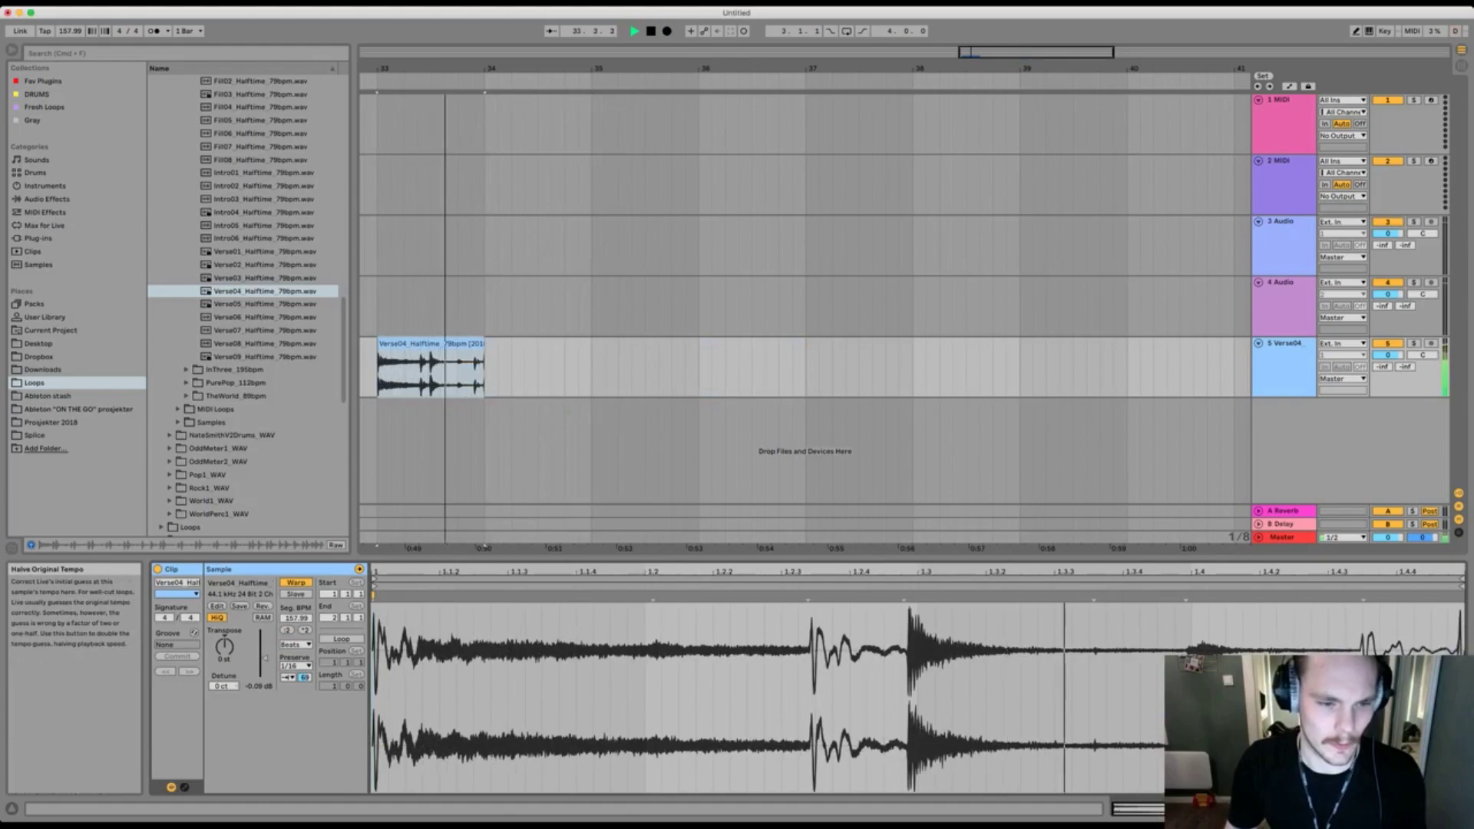
Lower the clip's transient envelope, transpose it to -12 semitones and play it.
{"action": "left_click_drag", "start_coordinate": [304, 678], "coordinate": [304, 709]}
{"action": "key", "text": "space"}
{"action": "key", "text": "space"}
{"action": "key", "text": "space"}
{"action": "left_click_drag", "start_coordinate": [224, 648], "coordinate": [224, 667]}
{"action": "key", "text": "space"}
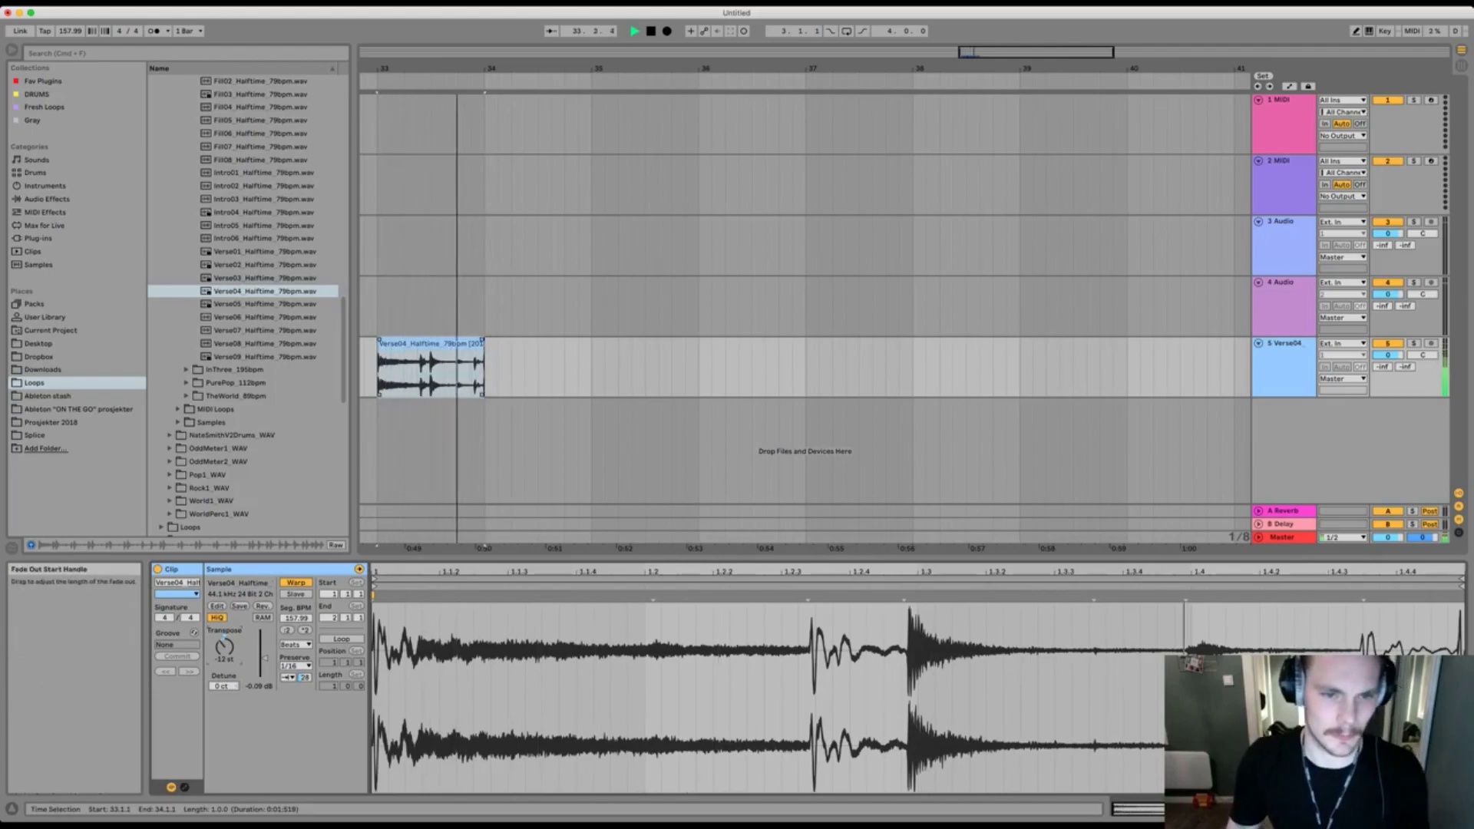
{"action": "key", "text": "space"}
Try repeating the clip's first half over its second half, including reversing it, and play back the pattern.
{"action": "left_click_drag", "start_coordinate": [483, 344], "coordinate": [432, 344]}
{"action": "key", "text": "super+d"}
{"action": "key", "text": "space"}
{"action": "key", "text": "r"}
{"action": "left_click", "coordinate": [458, 344]}
{"action": "key", "text": "r"}
{"action": "left_click", "coordinate": [405, 344]}
{"action": "key", "text": "space"}
{"action": "key", "text": "space"}
{"action": "left_click", "coordinate": [459, 344]}
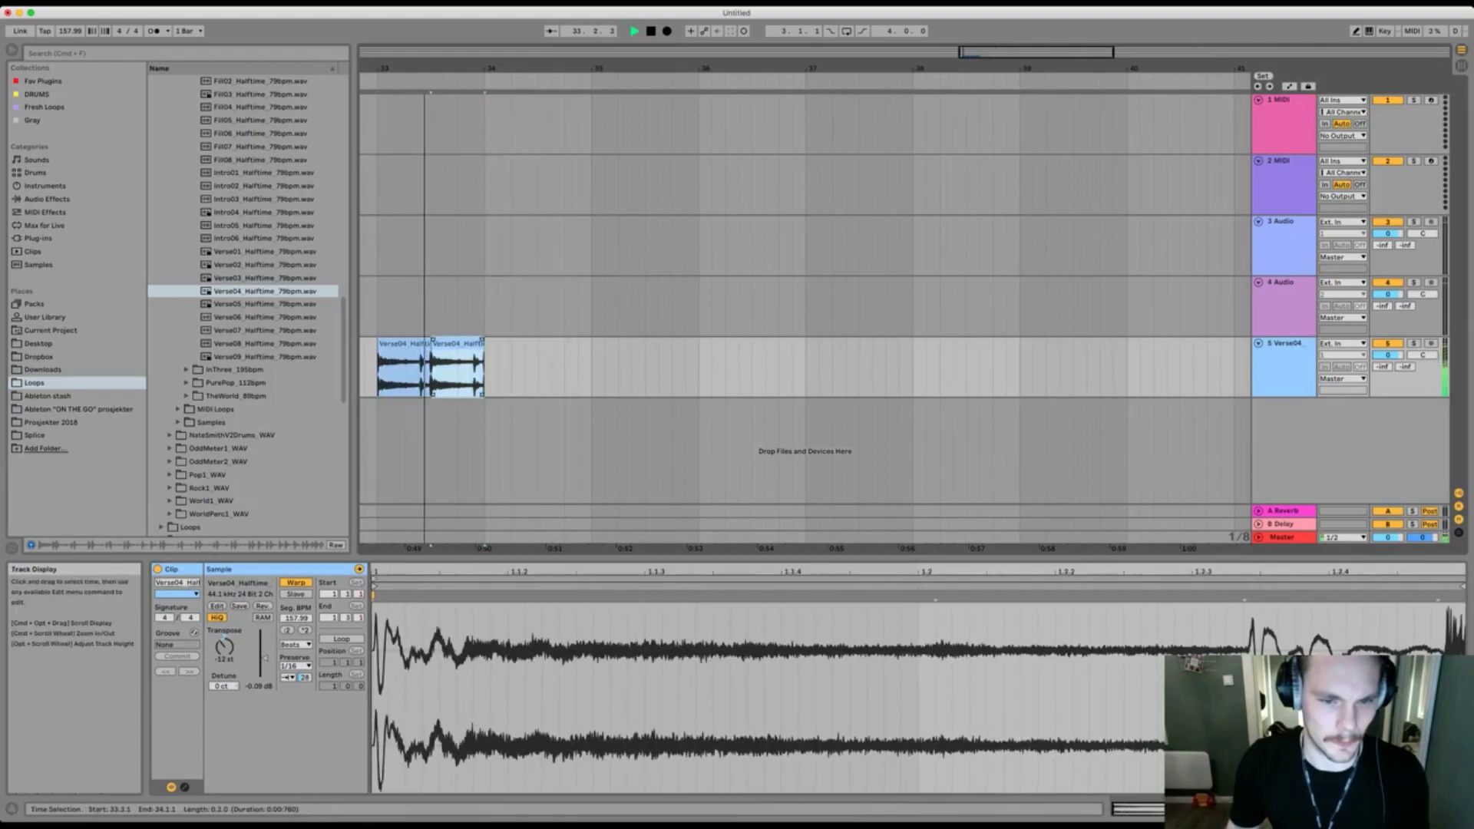
{"action": "key", "text": "space"}
{"action": "left_click", "coordinate": [445, 371]}
{"action": "left_click", "coordinate": [458, 344]}
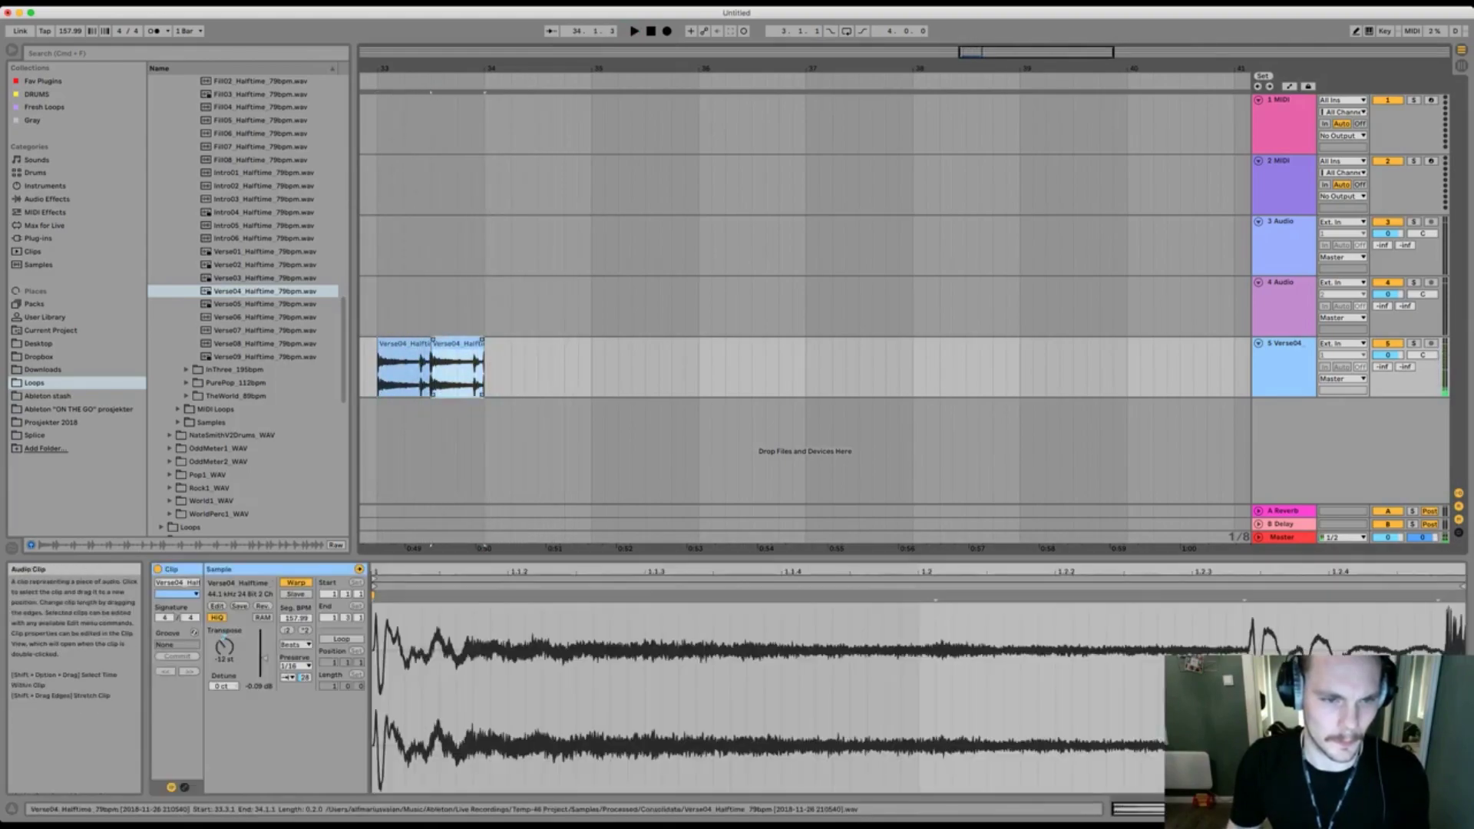
{"action": "mouse_move", "coordinate": [458, 344]}
{"action": "left_mouse_down"}
{"action": "mouse_move", "coordinate": [418, 344]}
{"action": "mouse_move", "coordinate": [484, 344]}
{"action": "left_mouse_up"}
Keep only the clip's first eighth note, restart the clip from 33.1.3 up to bar 34, and play it.
{"action": "left_click", "coordinate": [391, 344]}
{"action": "key", "text": "space"}
{"action": "key", "text": "space"}
{"action": "left_click", "coordinate": [432, 344]}
{"action": "left_click", "coordinate": [385, 343]}
{"action": "key", "text": "space"}
{"action": "key", "text": "space"}
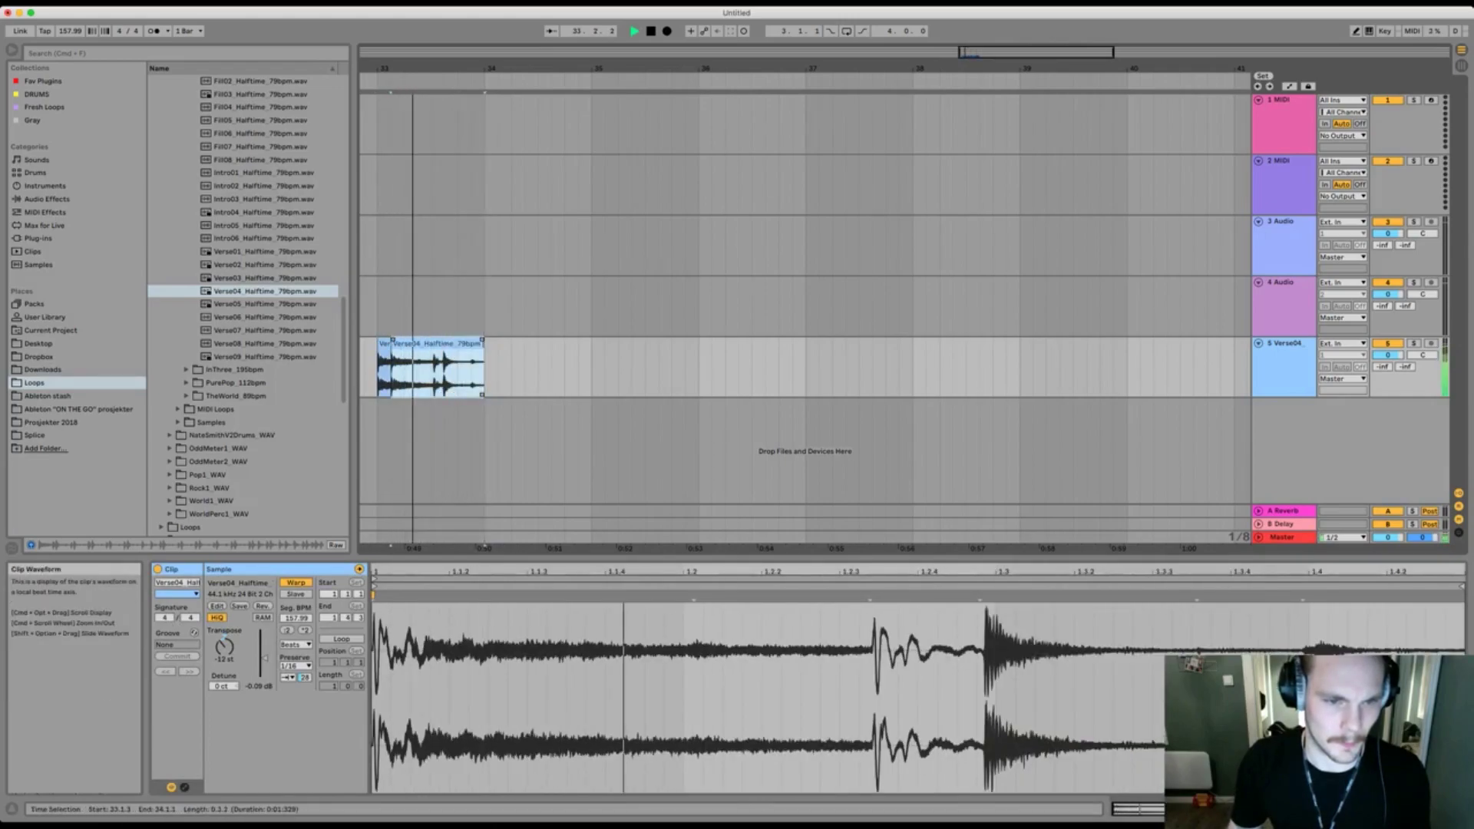
{"action": "key", "text": "space"}
Split the clip at 33.4.1, copy its last beat onto the preceding beat, and play the pattern.
{"action": "left_click", "coordinate": [458, 371]}
{"action": "key", "text": "super+e"}
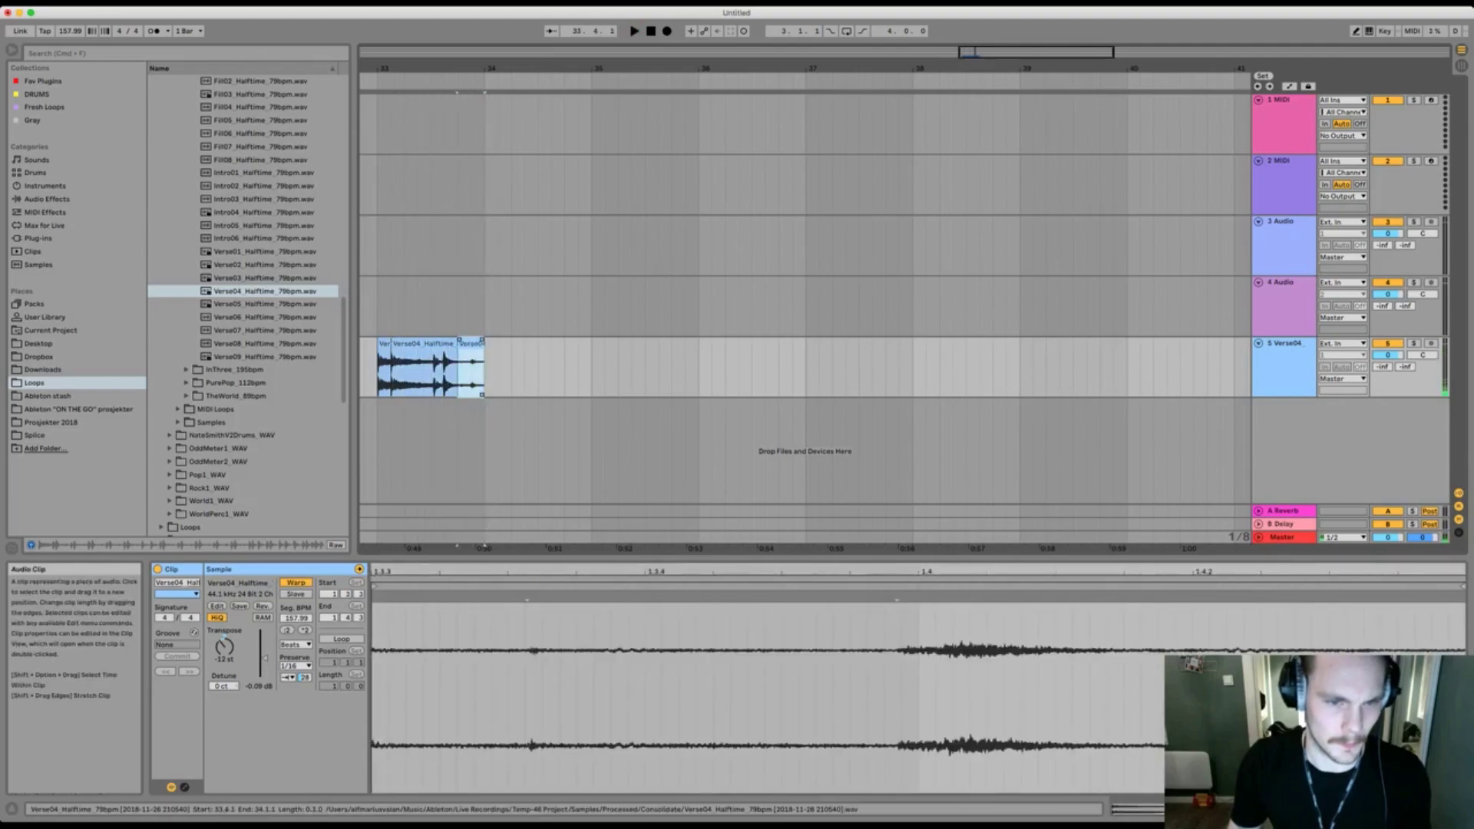
{"action": "key", "text": "Left"}
{"action": "key", "text": "Left"}
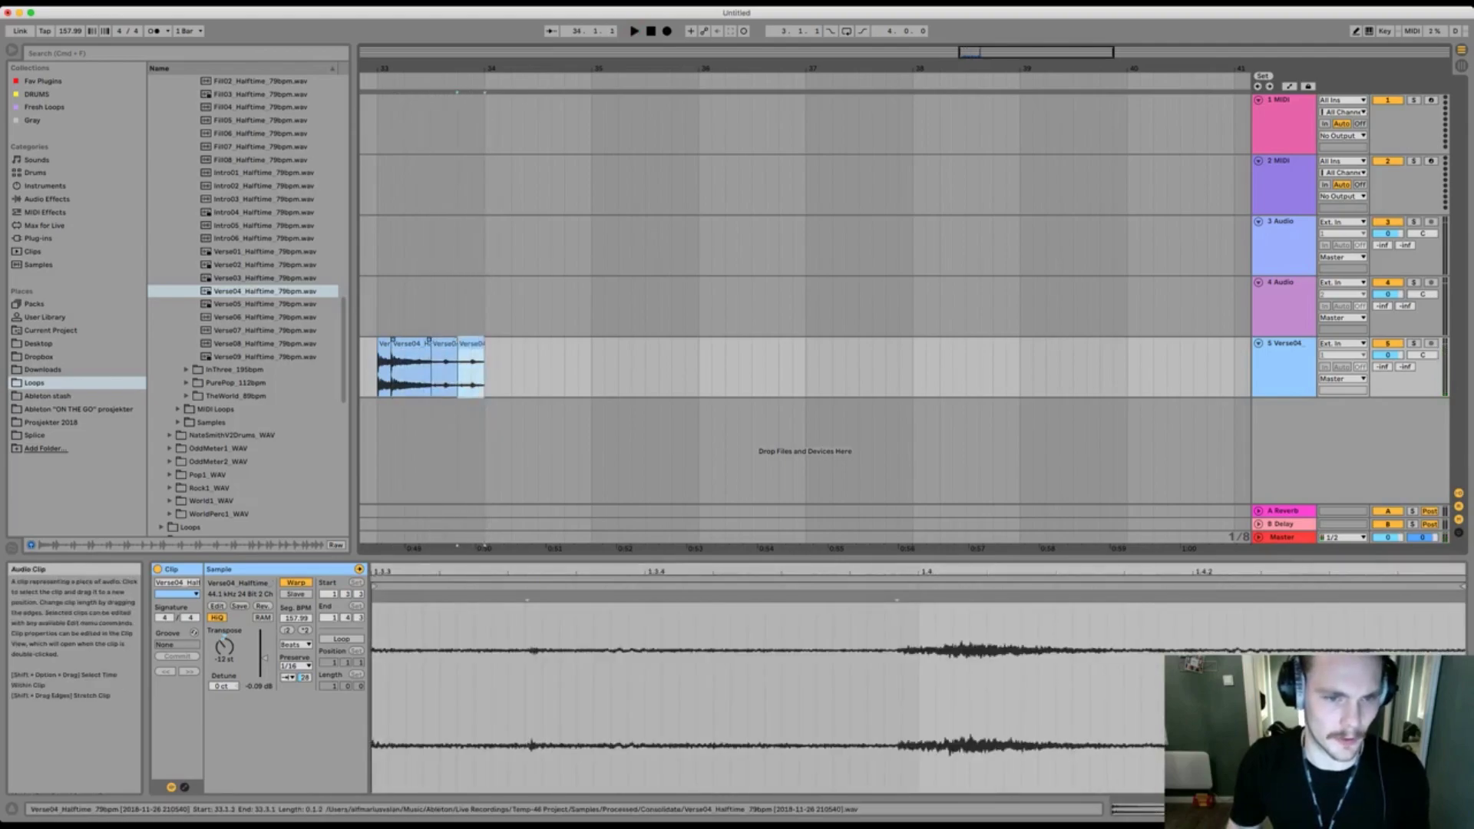
{"action": "left_click", "coordinate": [417, 344]}
{"action": "key", "text": "space"}
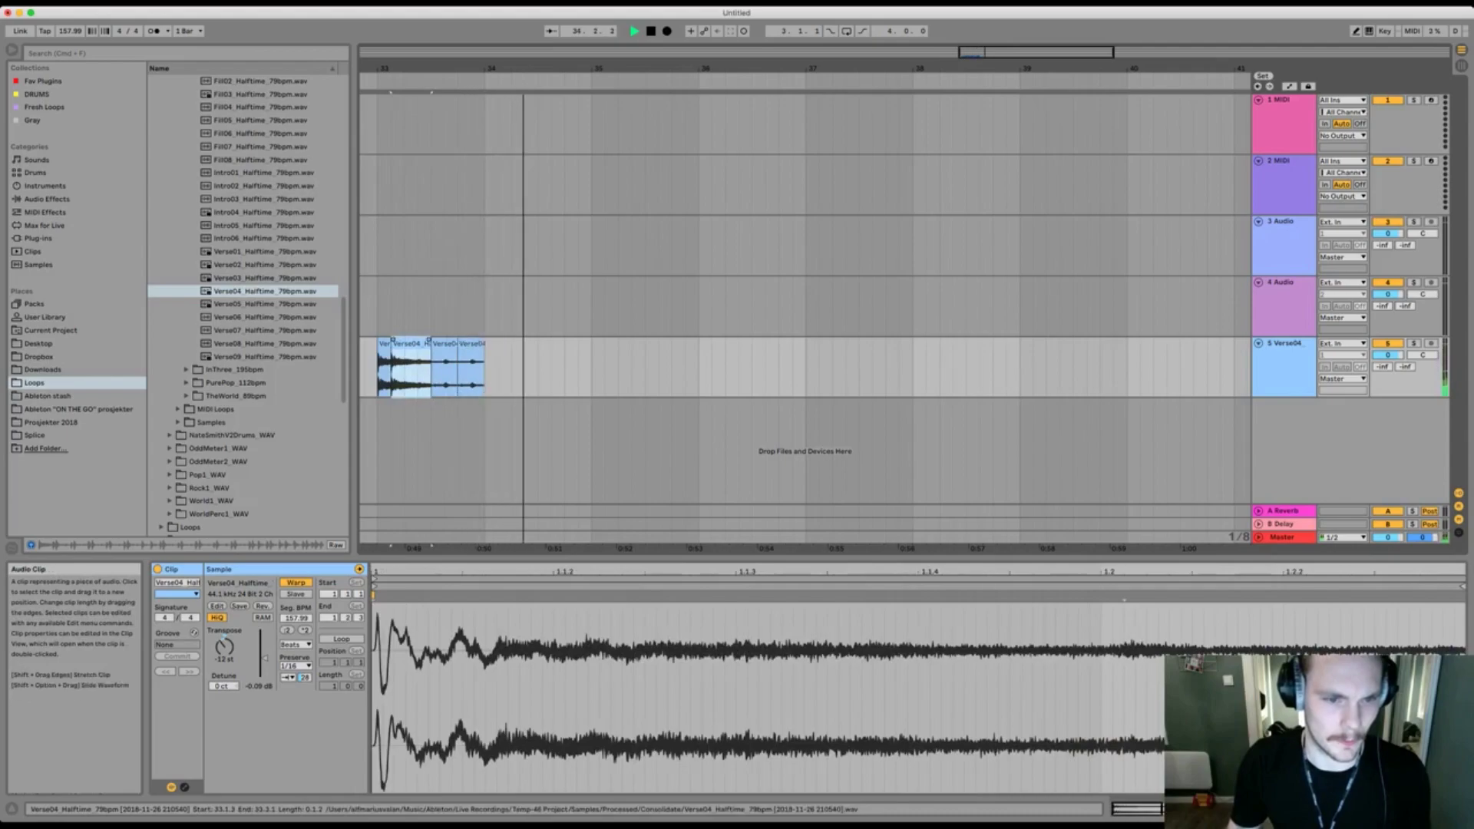
Slice off the bar's final eighth note, repeat it over the preceding eighth-note positions, and play the pattern.
{"action": "key", "text": "Left"}
{"action": "left_click", "coordinate": [443, 344]}
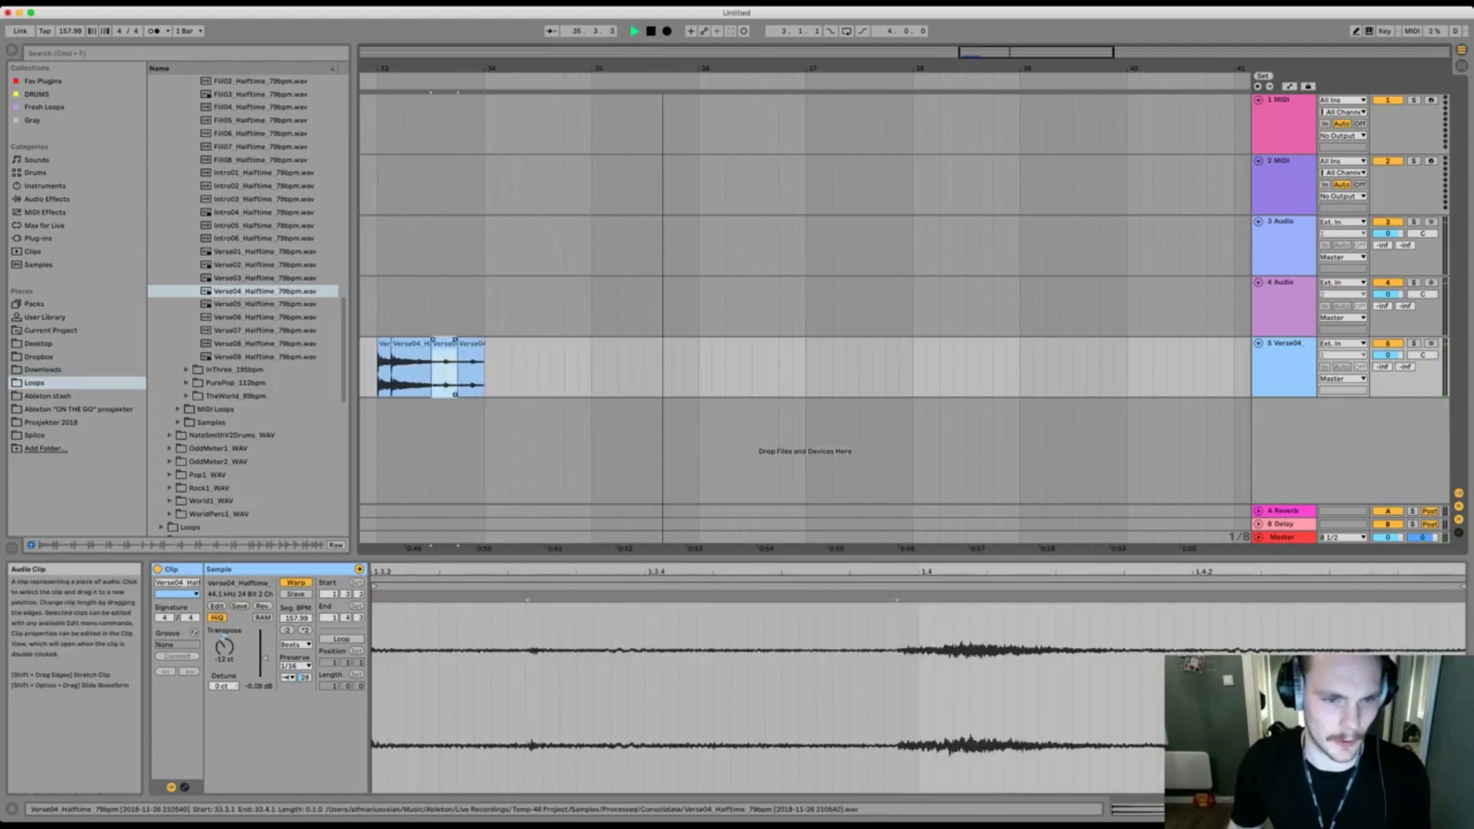
{"action": "left_click_drag", "start_coordinate": [473, 372], "coordinate": [484, 373]}
{"action": "key", "text": "super+e"}
{"action": "key", "text": "Left"}
{"action": "key", "text": "Left"}
{"action": "key", "text": "Left"}
{"action": "key", "text": "space"}
{"action": "key", "text": "space"}
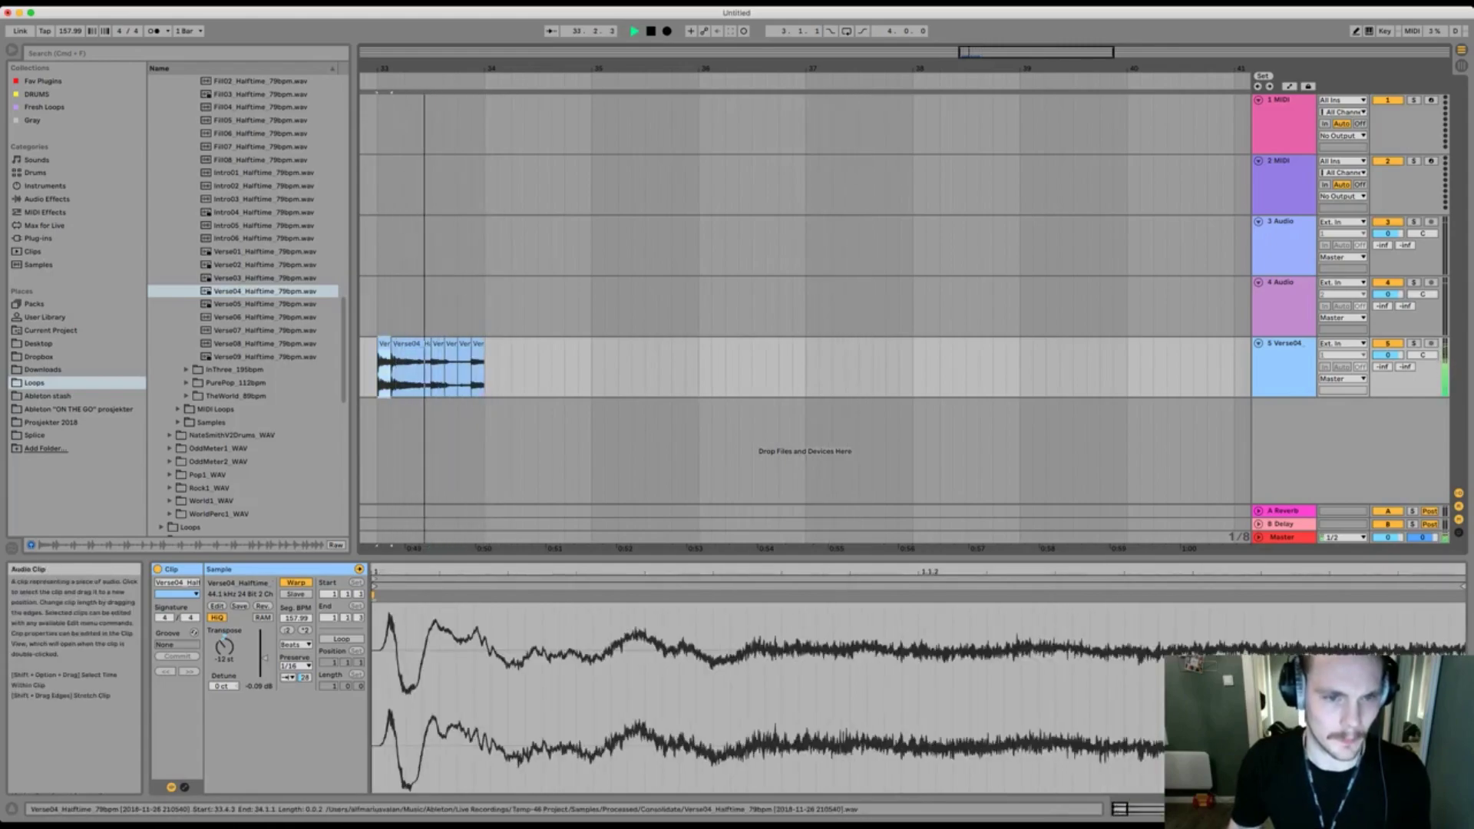
Consolidate all the slices into a single one-bar clip and move it to bar 34.
{"action": "key", "text": "super+a"}
{"action": "key", "text": "super+j"}
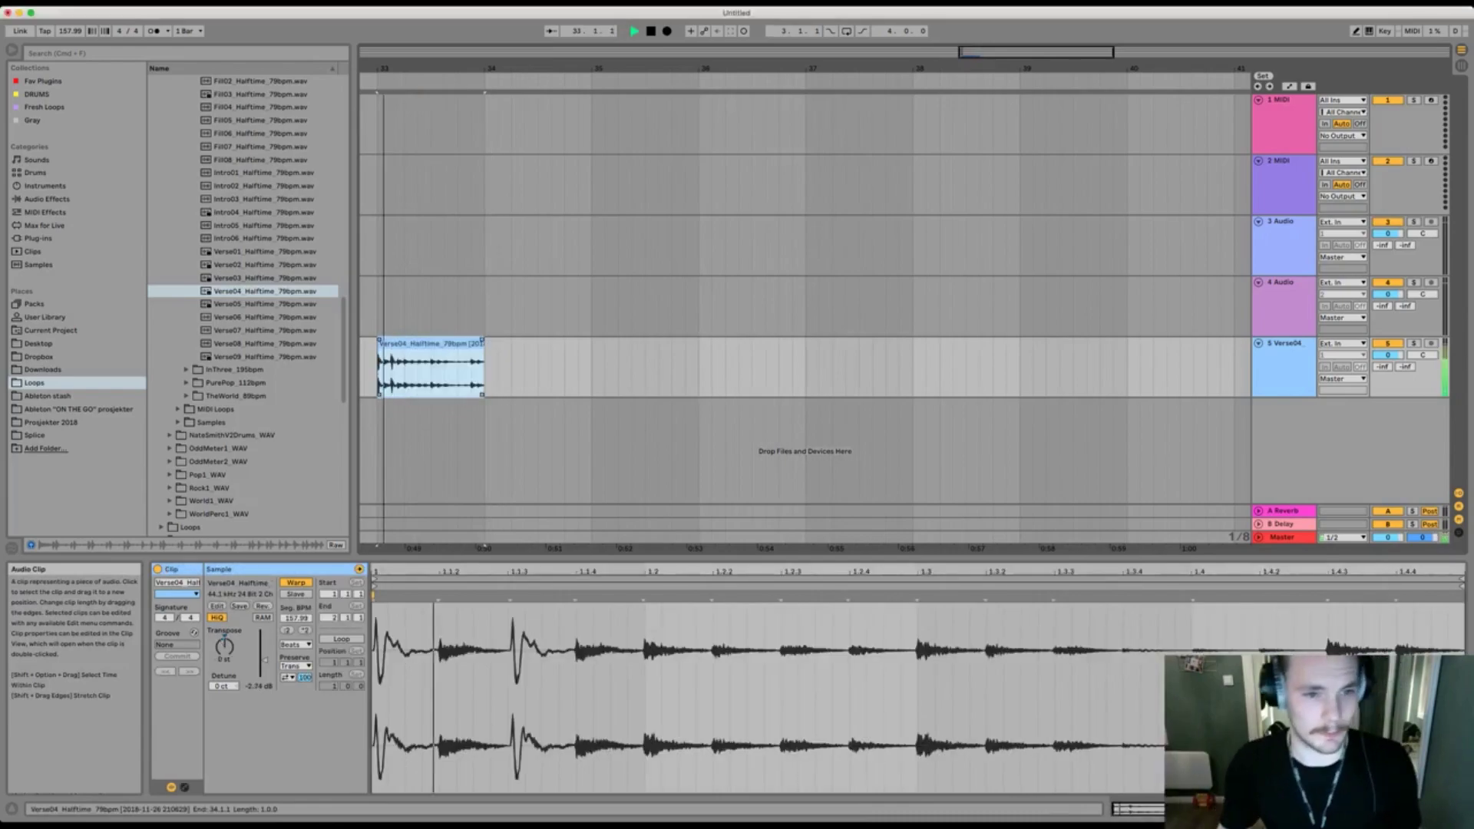
{"action": "left_click_drag", "start_coordinate": [430, 344], "coordinate": [538, 344]}
{"action": "key", "text": "space"}
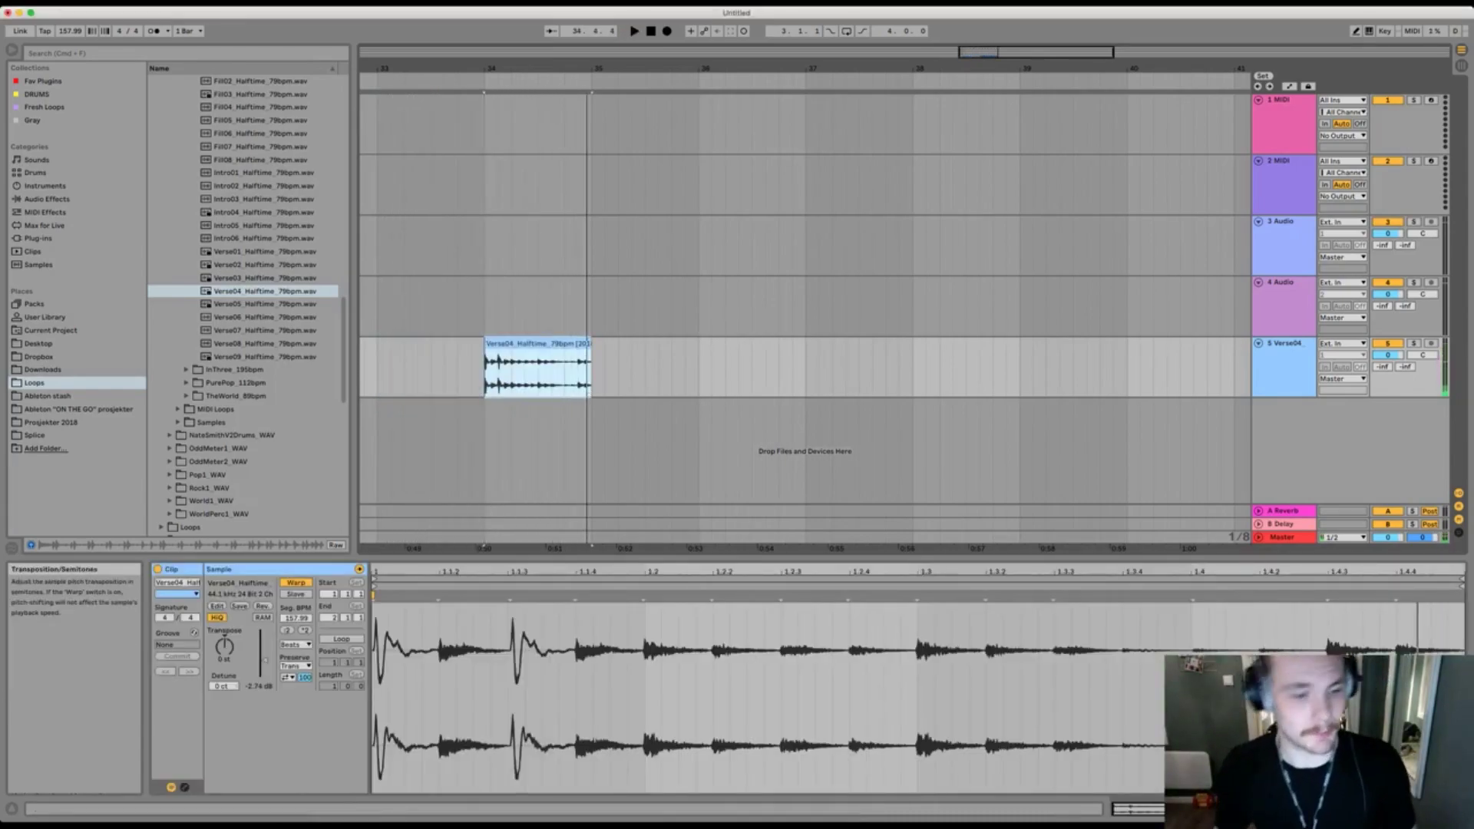
Transpose the consolidated clip to -12 semitones, set its warp mode to Complex, and play it.
{"action": "left_click", "coordinate": [295, 645]}
{"action": "left_click", "coordinate": [300, 713]}
{"action": "key", "text": "space"}
{"action": "key", "text": "space"}
{"action": "key", "text": "space"}
{"action": "left_click", "coordinate": [295, 644]}
{"action": "left_click", "coordinate": [297, 631]}
{"action": "key", "text": "space"}
{"action": "key", "text": "space"}
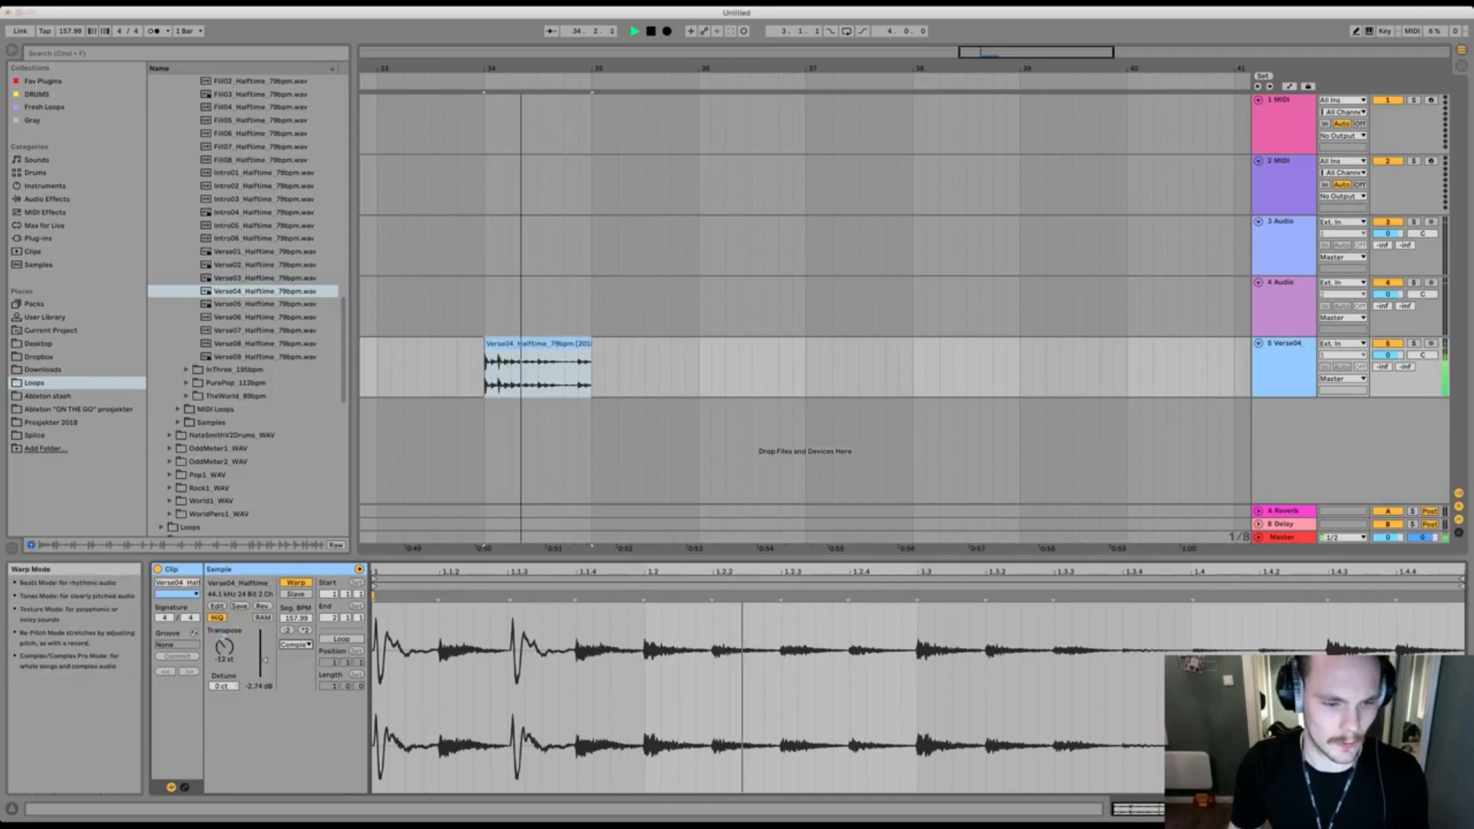
Switch the clip's warp mode to Texture.
{"action": "left_click", "coordinate": [295, 644]}
{"action": "left_click", "coordinate": [295, 656]}
{"action": "left_click", "coordinate": [295, 644]}
{"action": "left_click", "coordinate": [296, 669]}
Adjust the clip's original tempo to 79.00 BPM with the doubling and halving controls and play it.
{"action": "left_click", "coordinate": [305, 629]}
{"action": "key", "text": "space"}
{"action": "left_click", "coordinate": [287, 630]}
{"action": "left_click", "coordinate": [287, 630]}
{"action": "key", "text": "space"}
{"action": "key", "text": "space"}
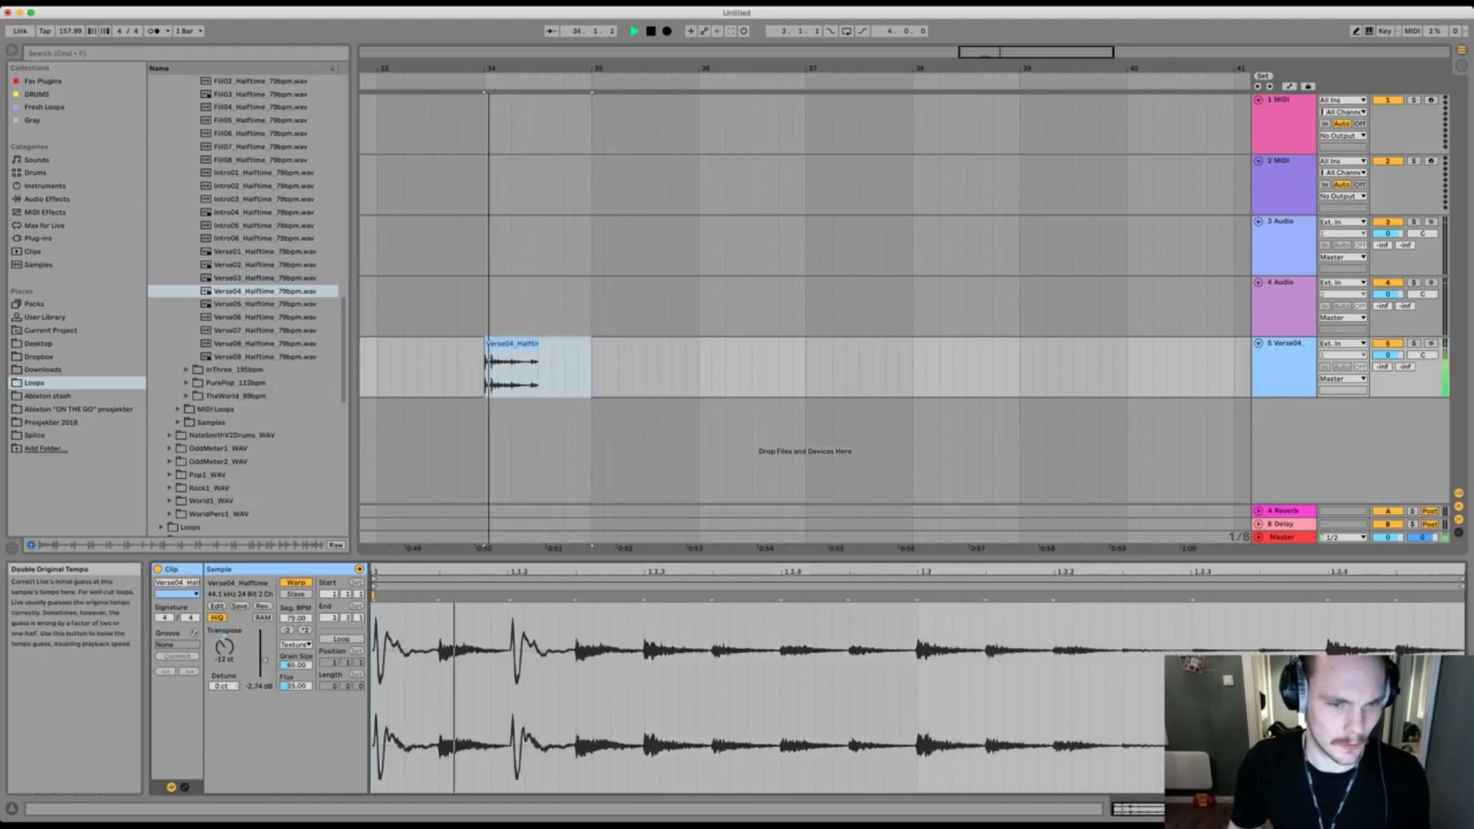
Raise the clip's original tempo to 631.96 BPM by doubling, play it, and set the Texture grain size to 263.00.
{"action": "left_click", "coordinate": [305, 629]}
{"action": "left_click", "coordinate": [305, 630]}
{"action": "left_click", "coordinate": [305, 630]}
{"action": "key", "text": "space"}
{"action": "key", "text": "space"}
{"action": "left_click_drag", "start_coordinate": [296, 665], "coordinate": [295, 599]}
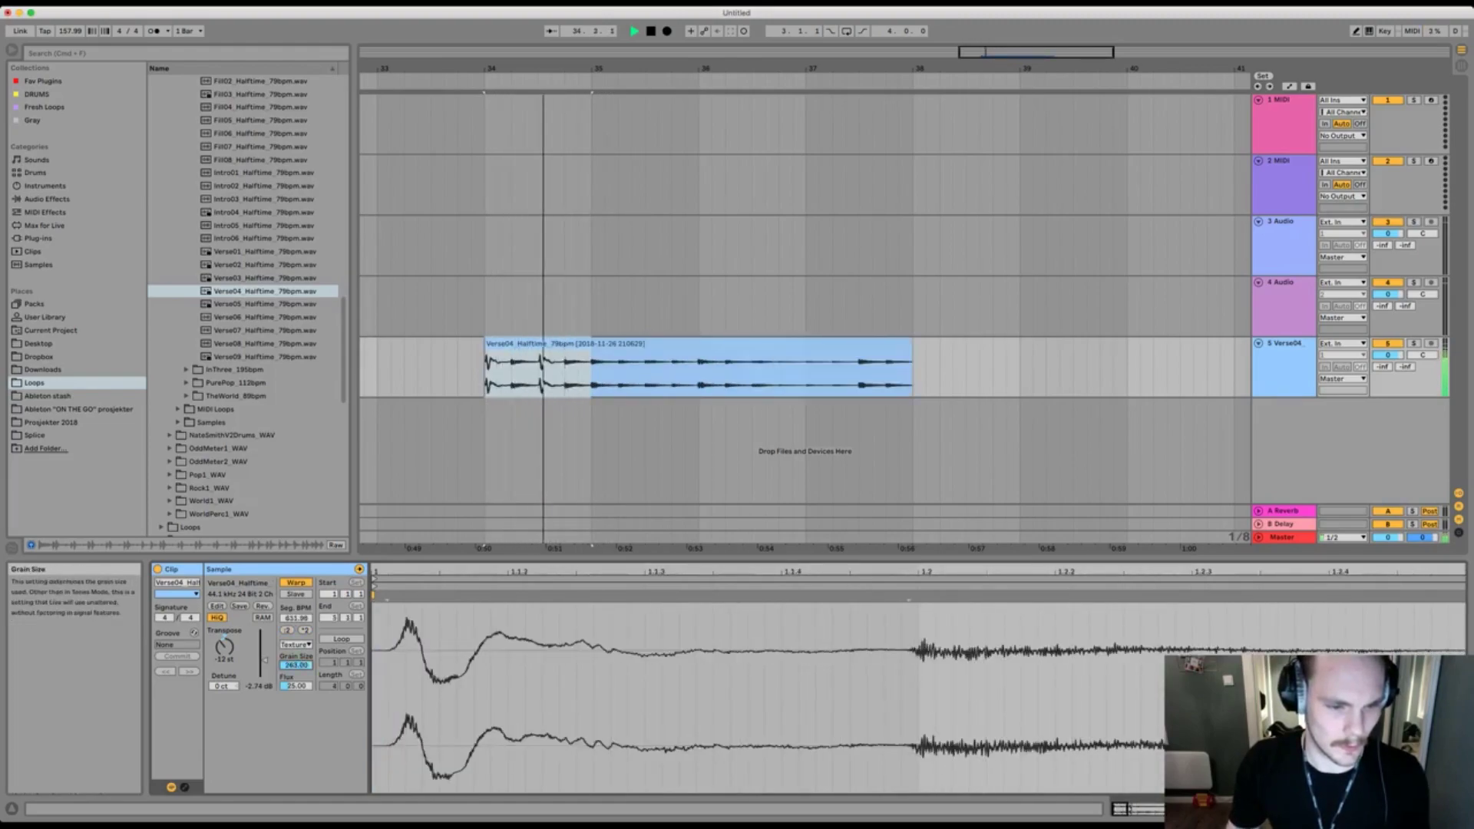
Adjust the Texture flux, reset the clip's transposition to 0 semitones, and audition the stretched clip.
{"action": "left_click_drag", "start_coordinate": [296, 686], "coordinate": [295, 756]}
{"action": "key", "text": "space"}
{"action": "key", "text": "space"}
{"action": "left_click_drag", "start_coordinate": [296, 666], "coordinate": [223, 642]}
{"action": "key", "text": "space"}
{"action": "key", "text": "space"}
{"action": "key", "text": "space"}
{"action": "key", "text": "space"}
Switch the clip's warp mode to Complex Pro, halve its original tempo down to 157.99 BPM, and play it.
{"action": "left_click", "coordinate": [295, 645]}
{"action": "left_click", "coordinate": [297, 680]}
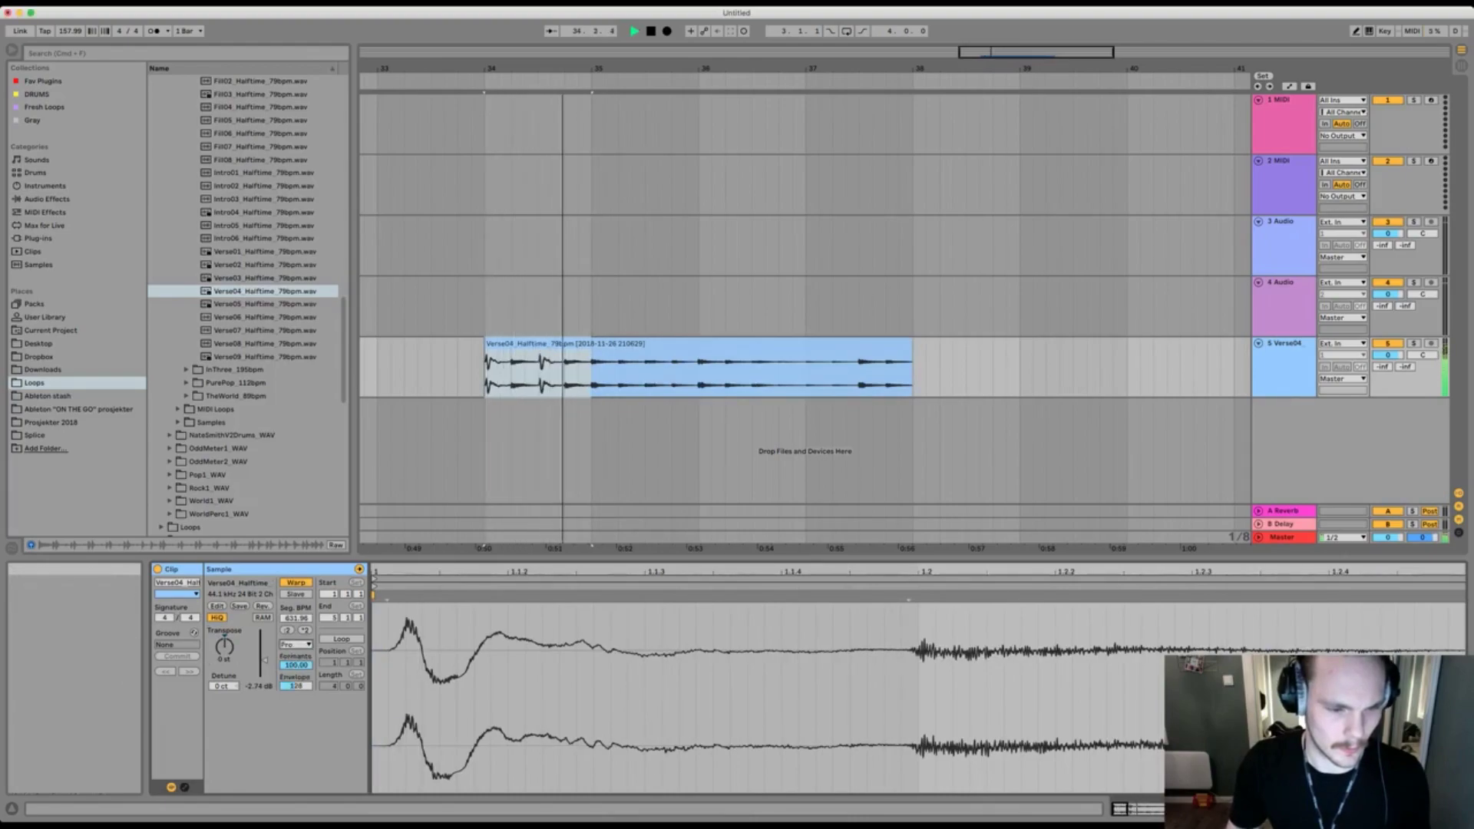
{"action": "left_click", "coordinate": [287, 630]}
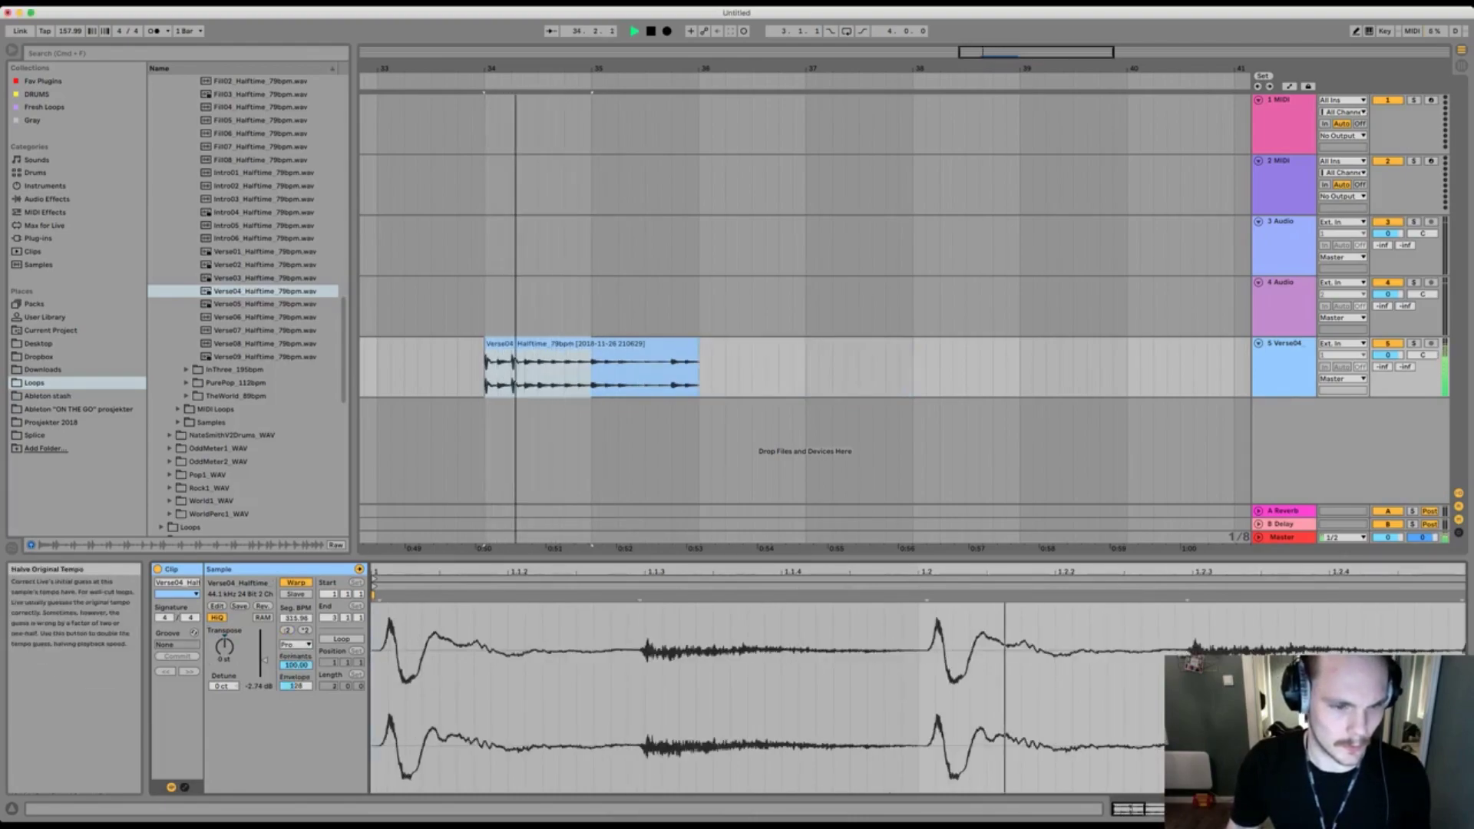
{"action": "left_click", "coordinate": [287, 630]}
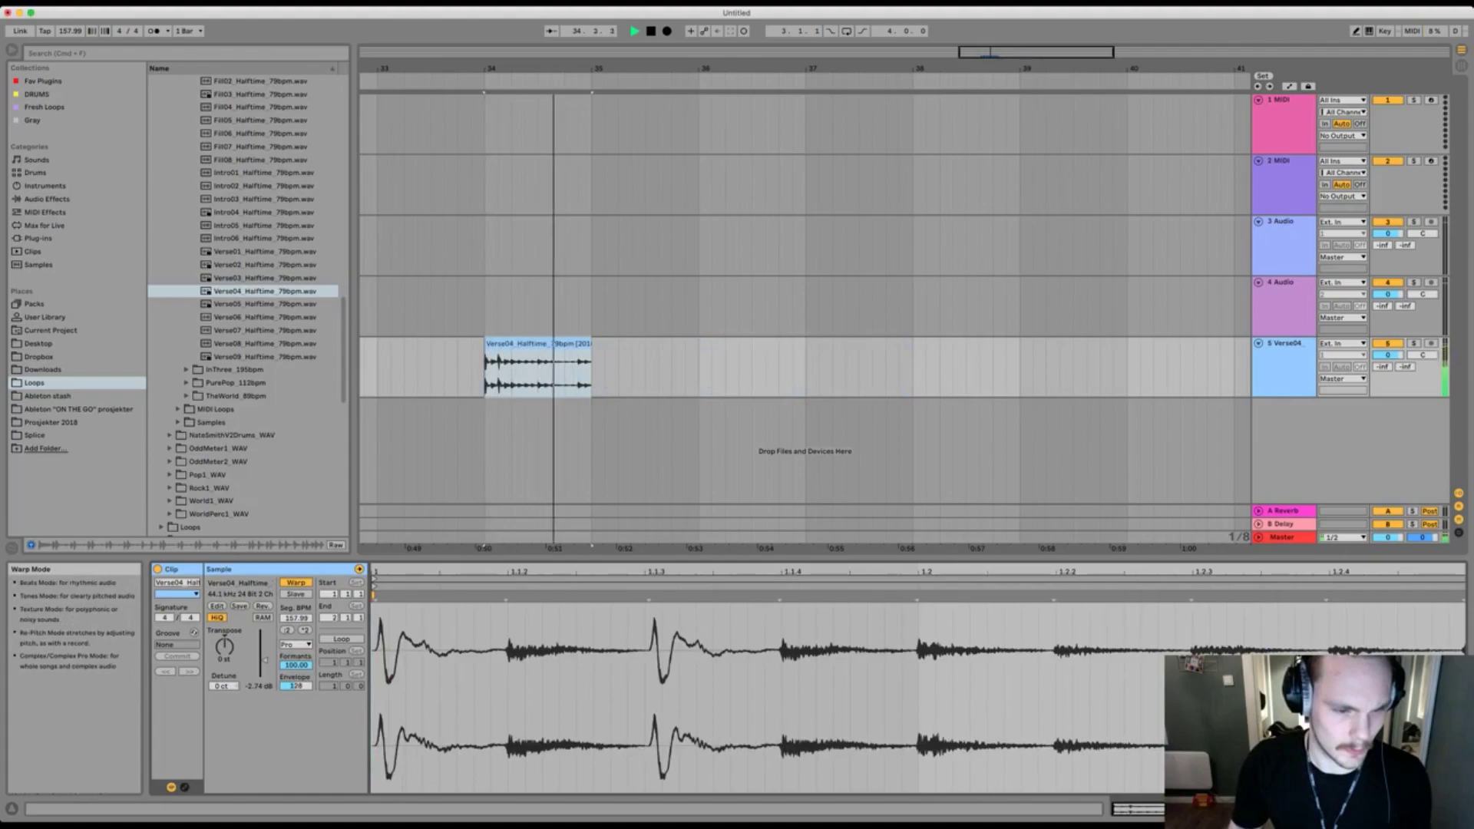
{"action": "key", "text": "space"}
{"action": "key", "text": "space"}
Transpose the clip to -12 semitones and audition it in Tones warp mode with a grain size of 24.67.
{"action": "left_click", "coordinate": [296, 592]}
{"action": "key", "text": "space"}
{"action": "key", "text": "space"}
{"action": "key", "text": "space"}
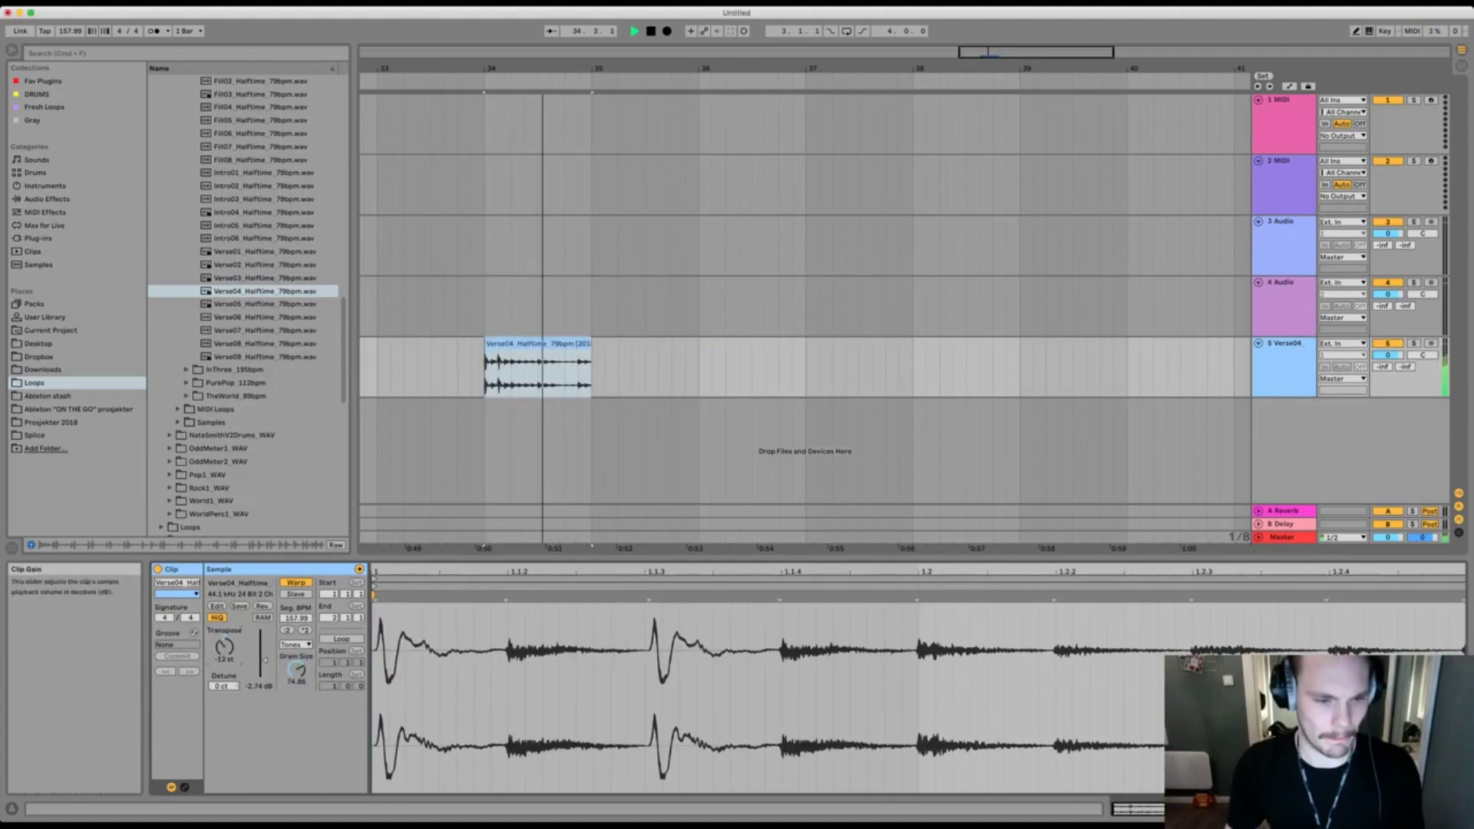
{"action": "left_click_drag", "start_coordinate": [296, 669], "coordinate": [296, 680]}
{"action": "key", "text": "space"}
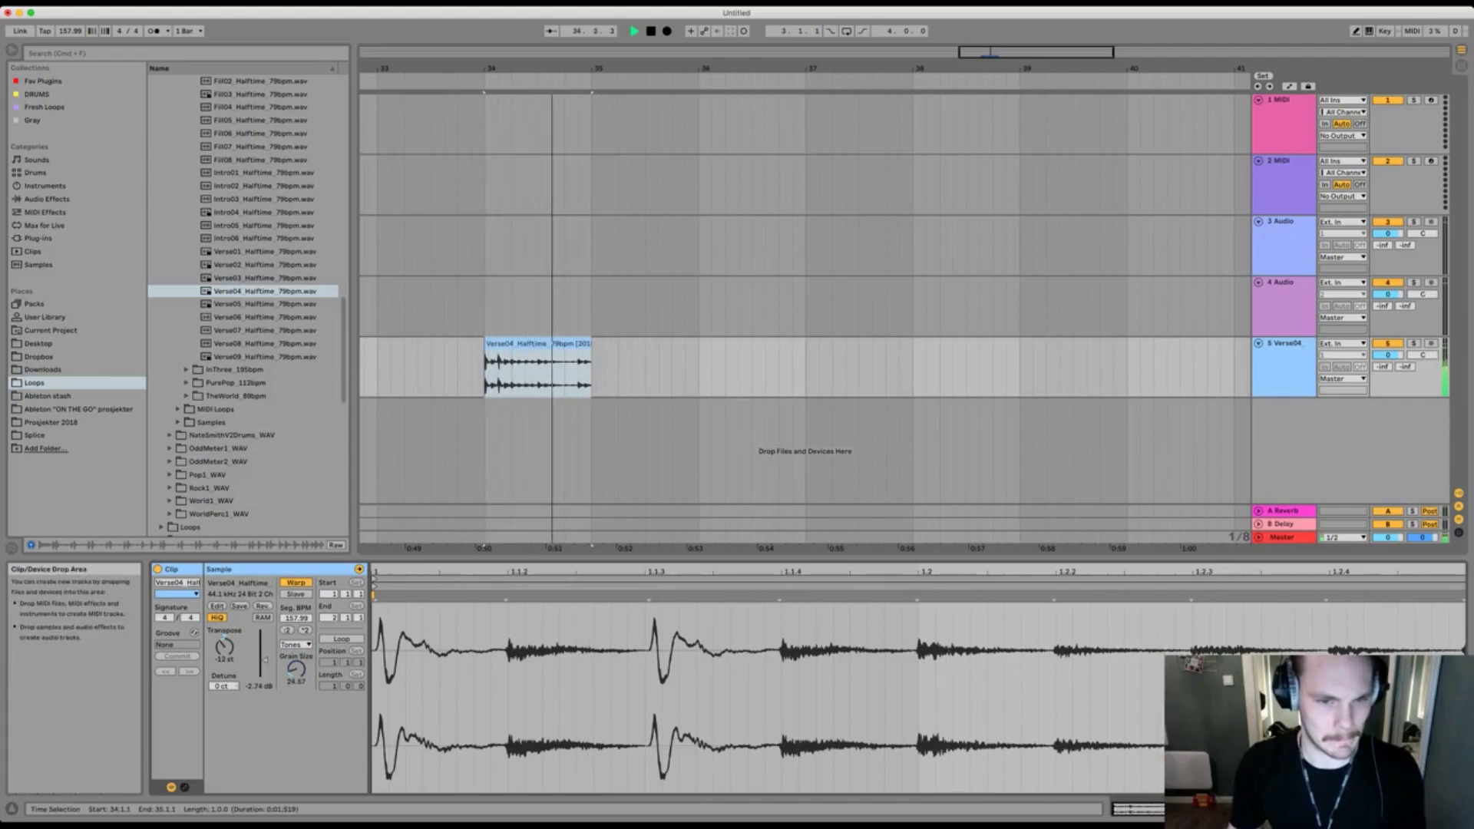
Switch the clip's warp mode to Complex and play it.
{"action": "left_click", "coordinate": [296, 645]}
{"action": "left_click", "coordinate": [296, 684]}
{"action": "key", "text": "space"}
{"action": "key", "text": "space"}
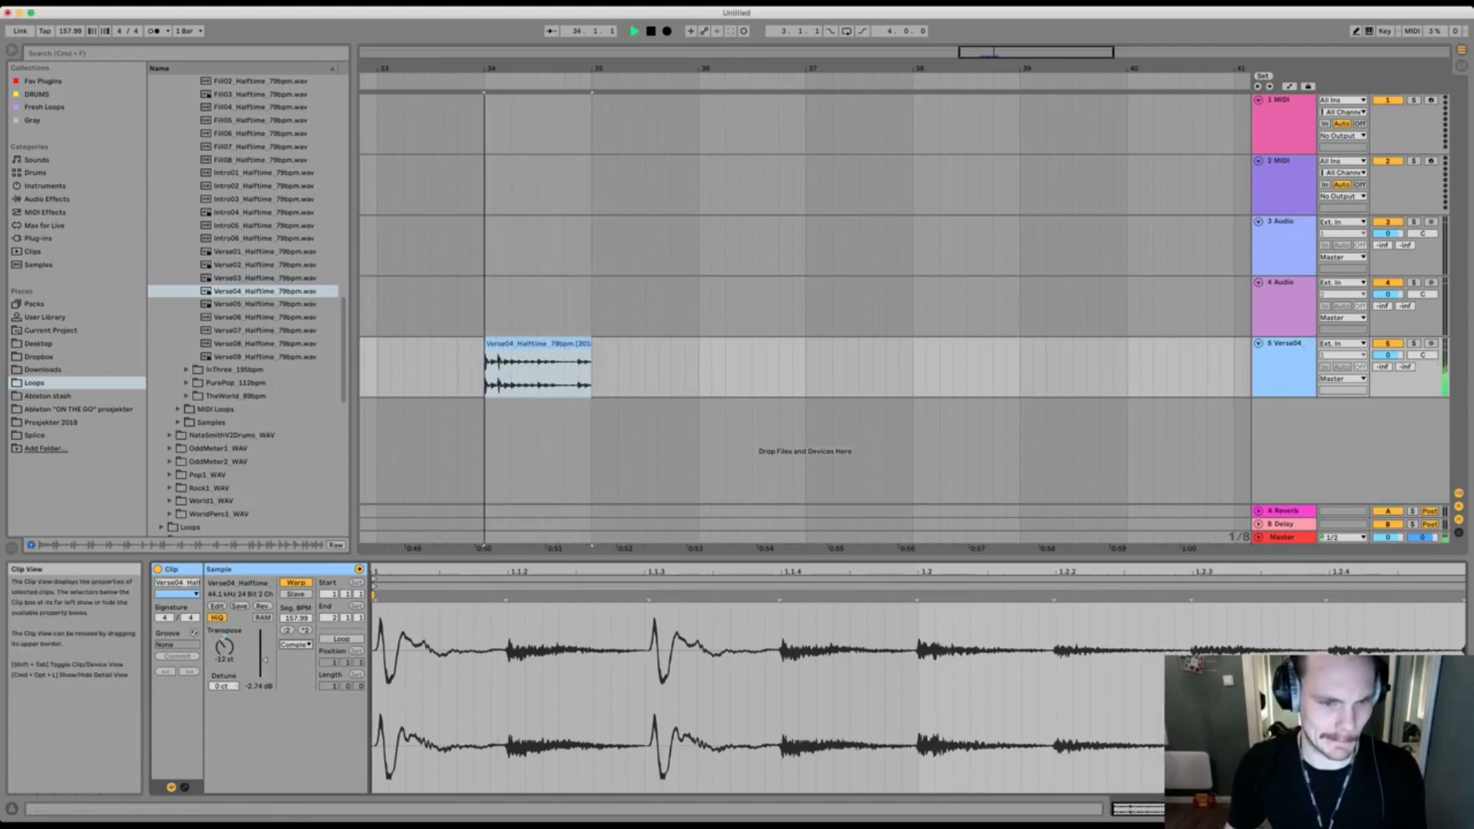
Loop the one-bar clip at bar 34 during playback.
{"action": "key", "text": "space"}
{"action": "key", "text": "space"}
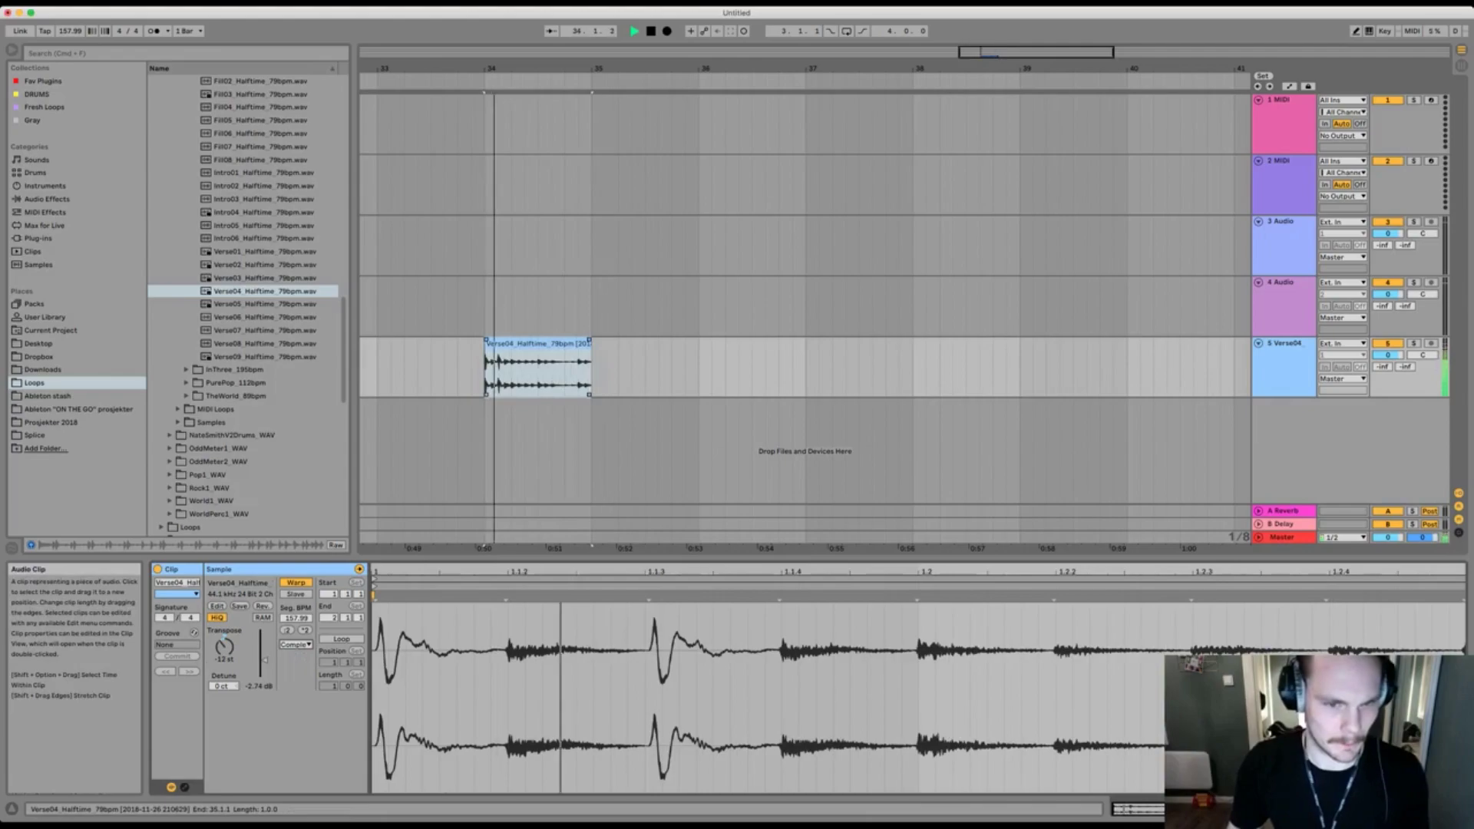
{"action": "left_click", "coordinate": [590, 344]}
{"action": "key", "text": "super+l"}
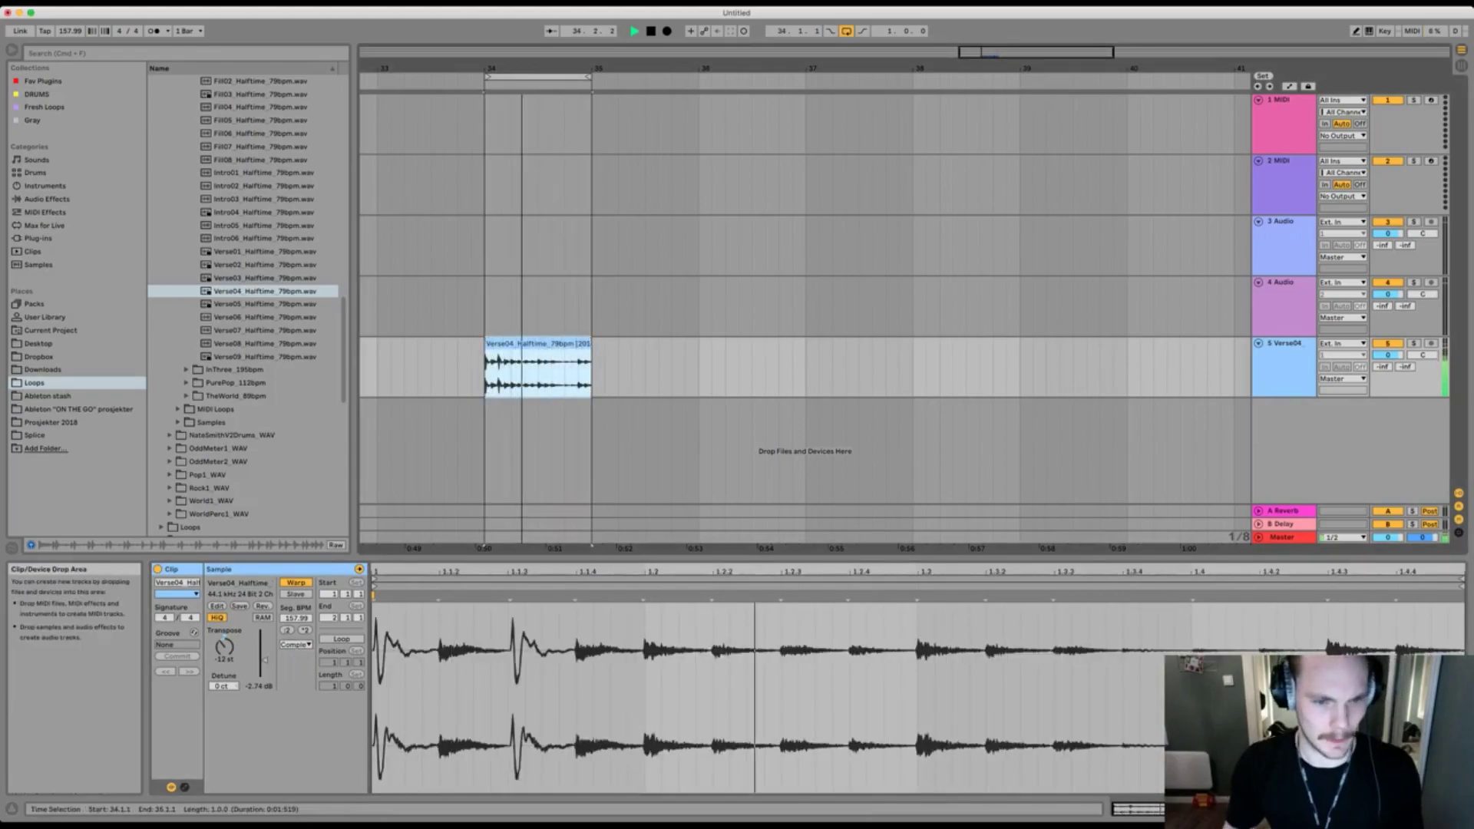
Shape the track's EQ Eight with about 5.5 dB boost near 94 Hz, about 2.8 dB cut near 1.63 kHz, and raised highs.
{"action": "left_click", "coordinate": [185, 787]}
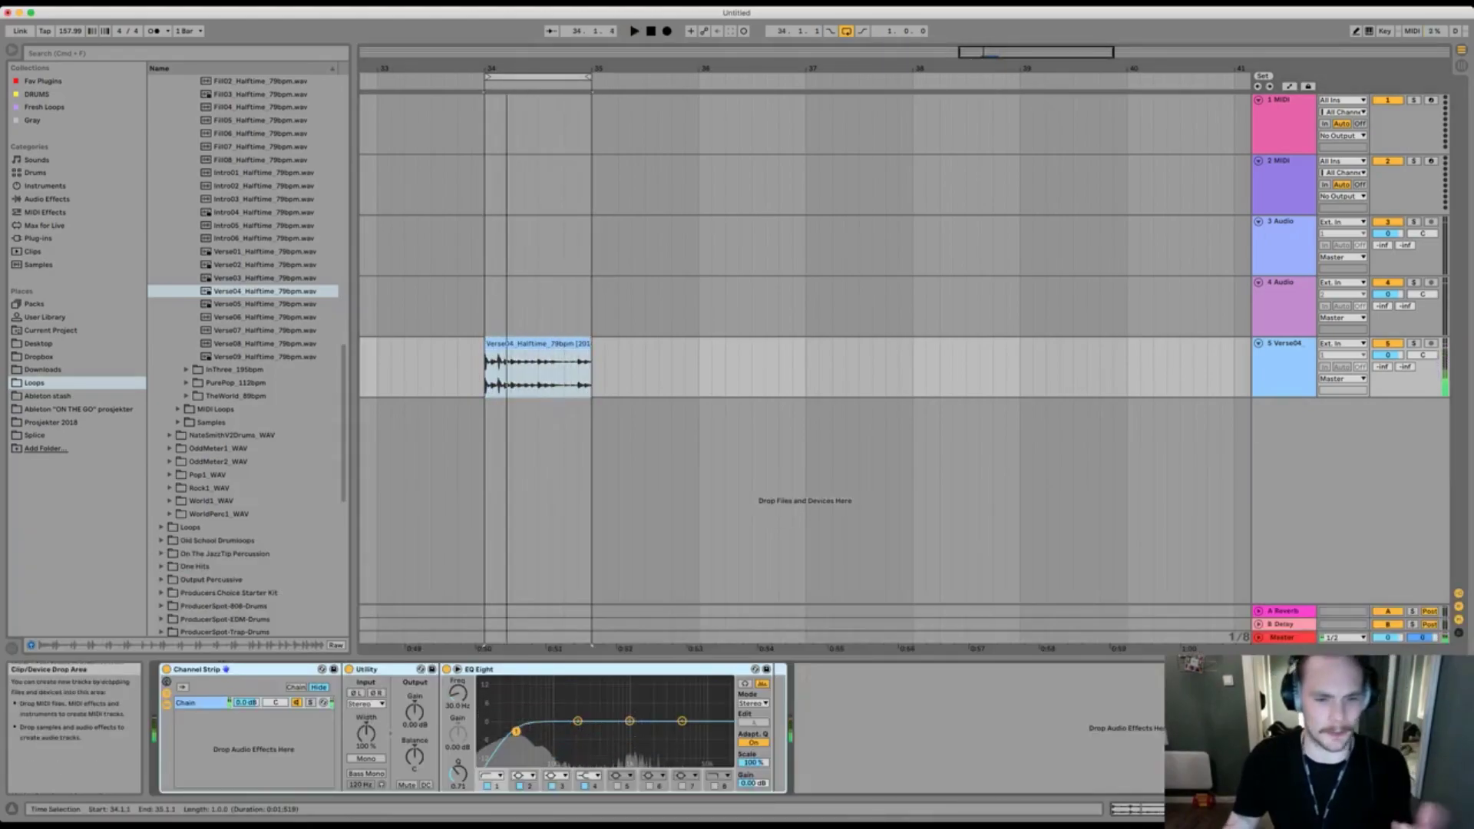
{"action": "left_click_drag", "start_coordinate": [577, 721], "coordinate": [552, 706]}
{"action": "key", "text": "space"}
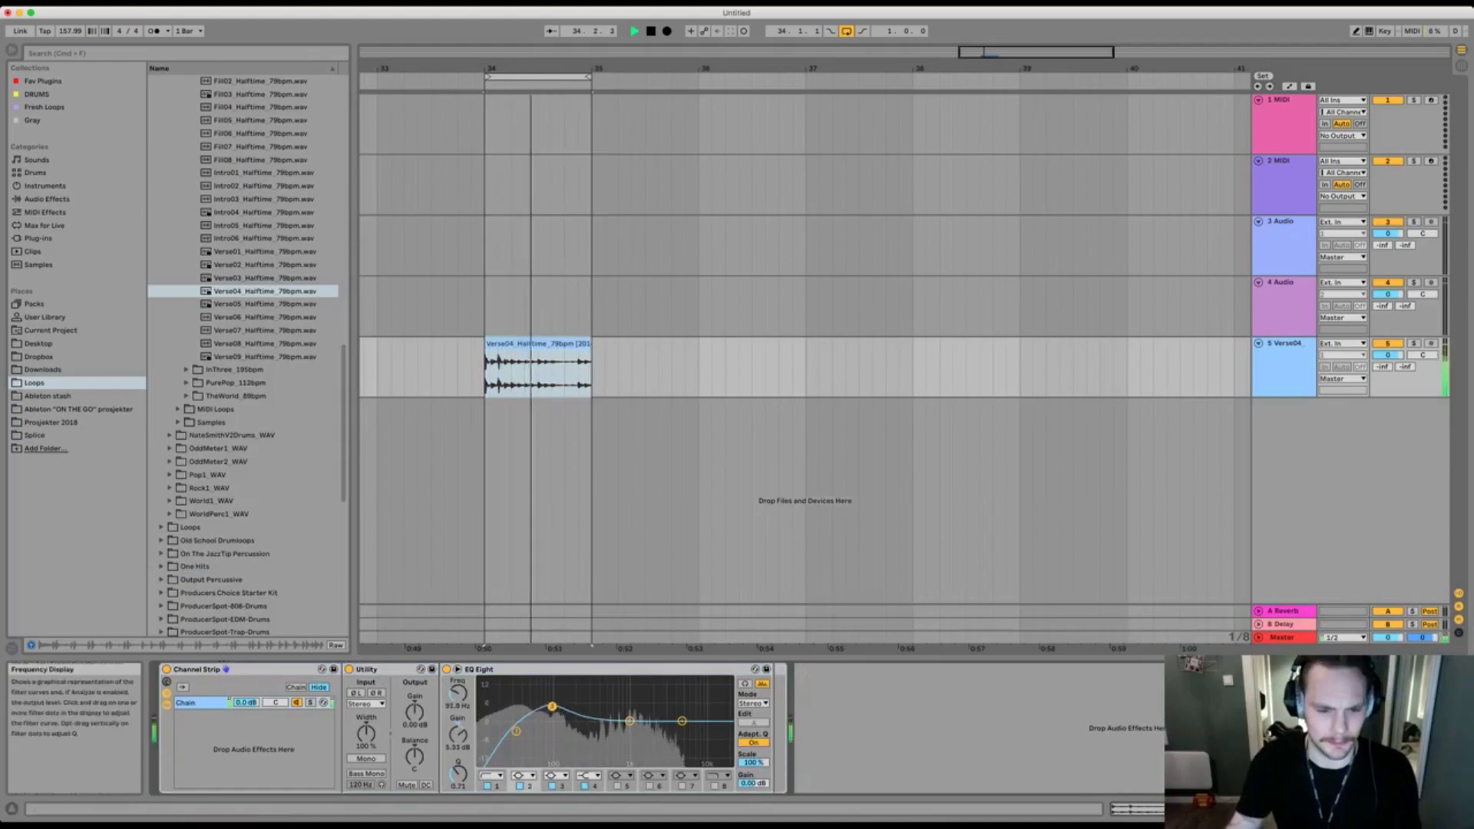
{"action": "left_click", "coordinate": [516, 731]}
{"action": "left_click_drag", "start_coordinate": [682, 721], "coordinate": [646, 729]}
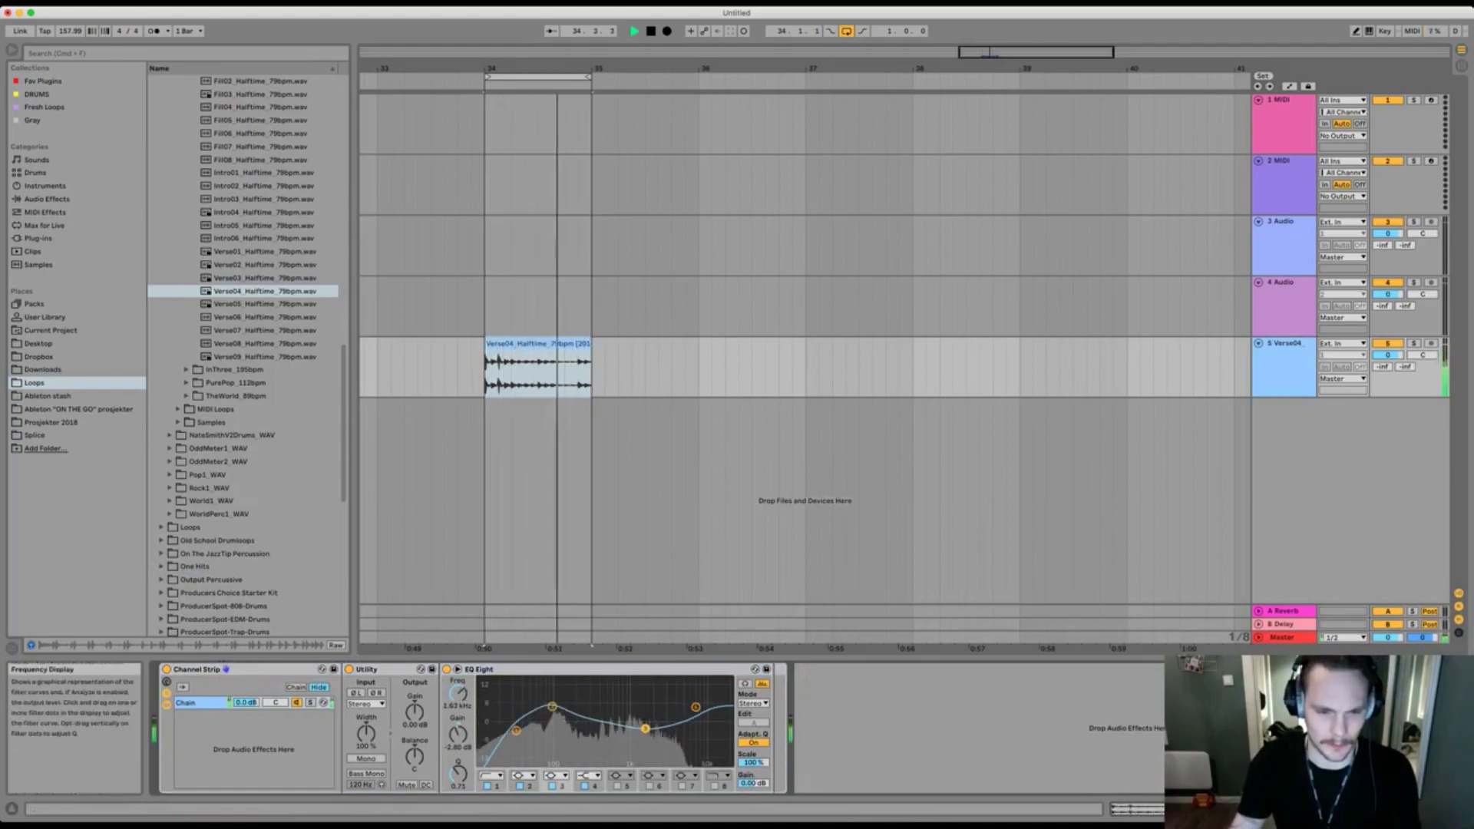
{"action": "key", "text": "space"}
Add a Saturator after the track's EQ Eight and play the loop.
{"action": "left_click", "coordinate": [47, 200]}
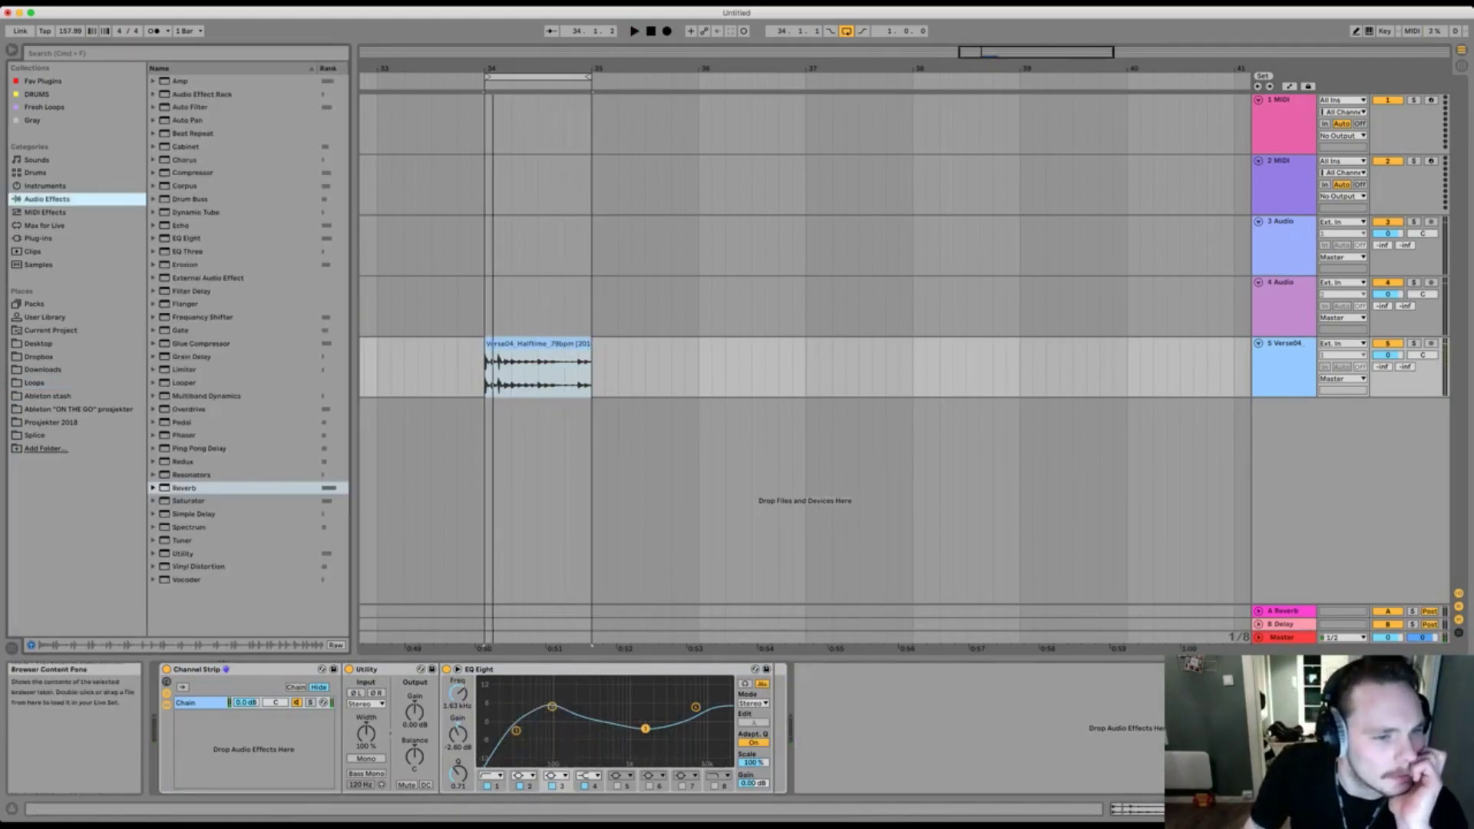
{"action": "left_click", "coordinate": [201, 343]}
{"action": "double_click", "coordinate": [189, 501]}
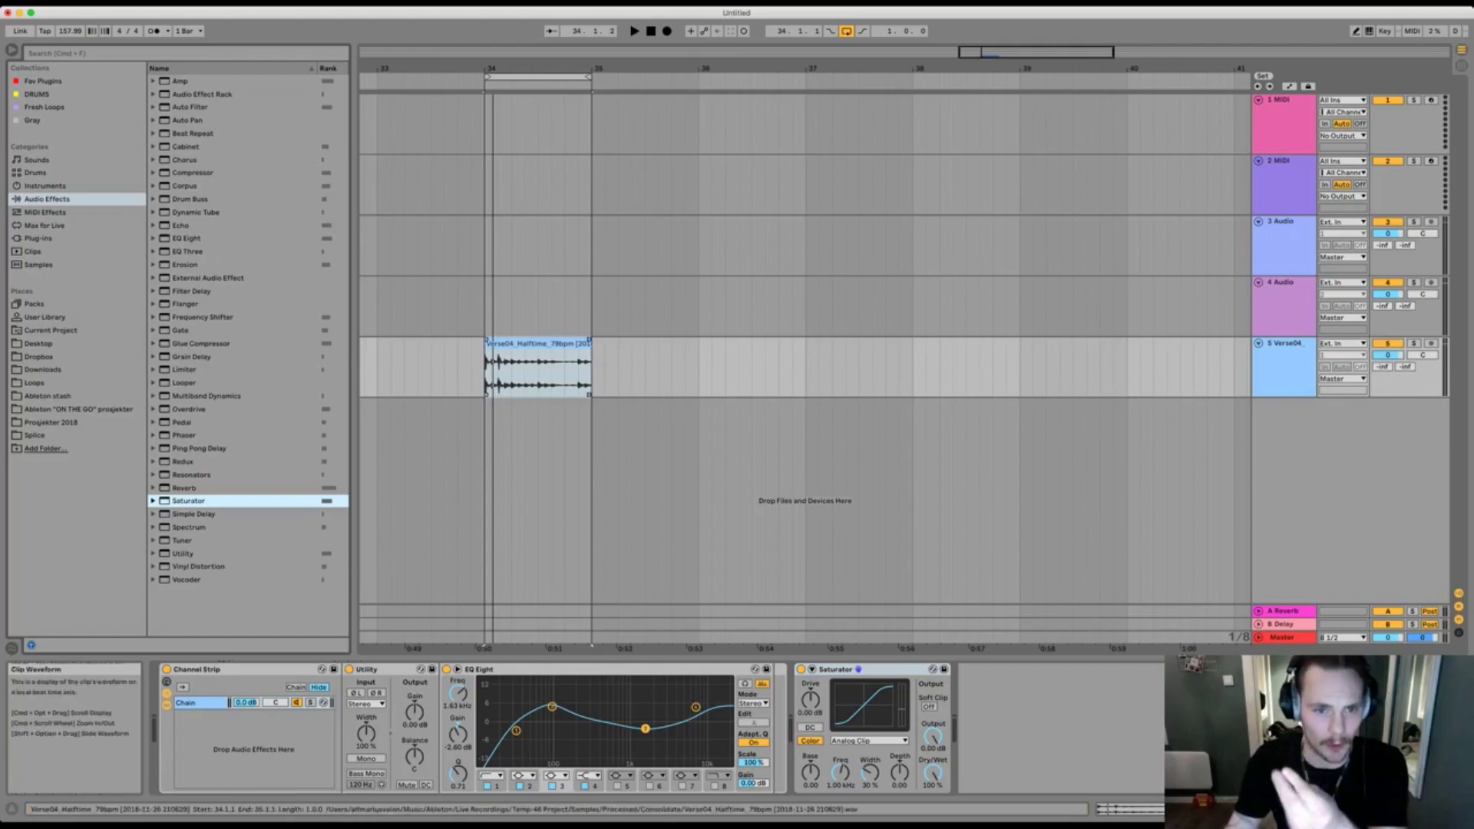
{"action": "key", "text": "shift+Tab"}
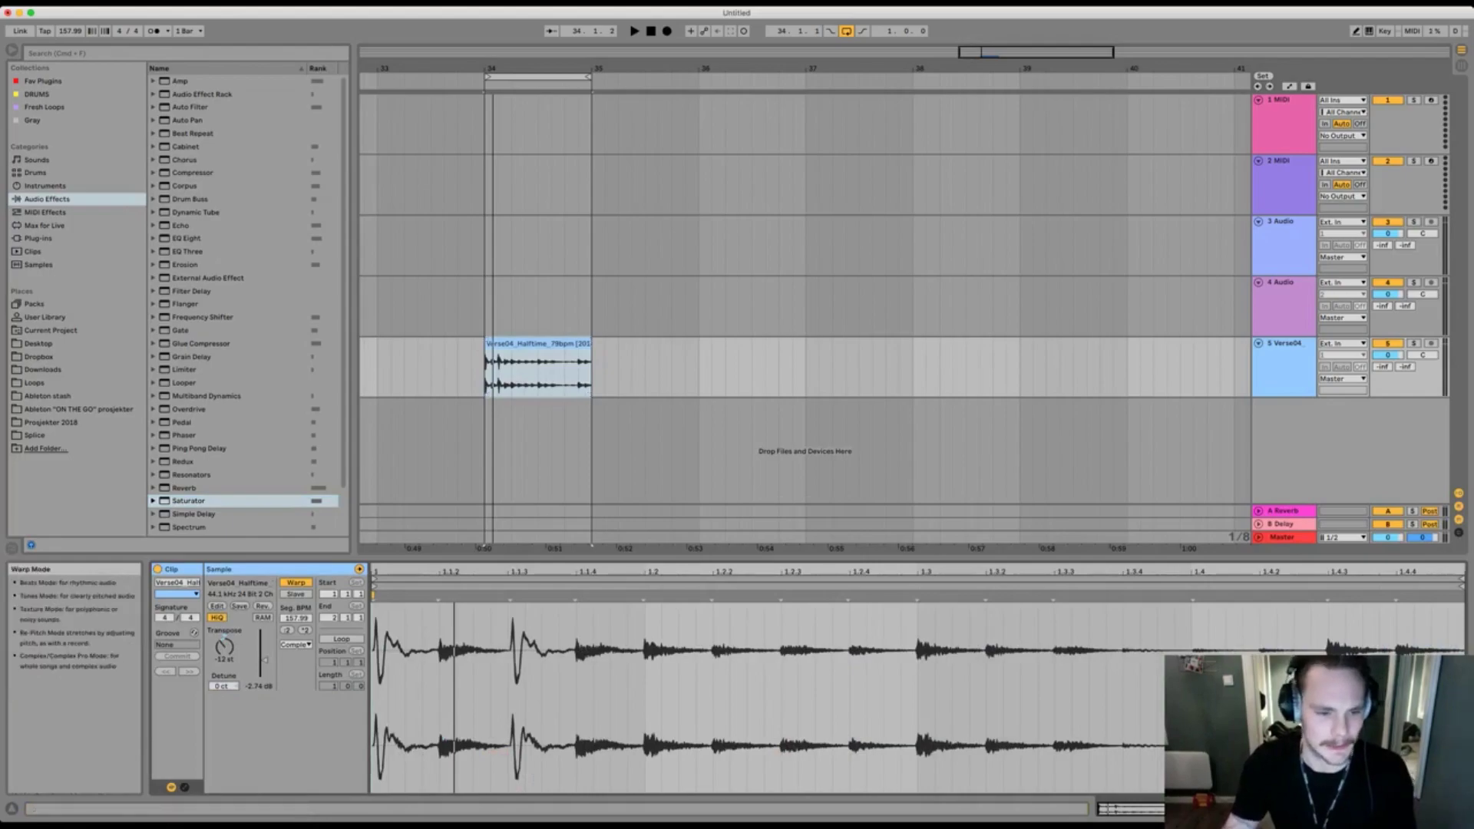
{"action": "key", "text": "space"}
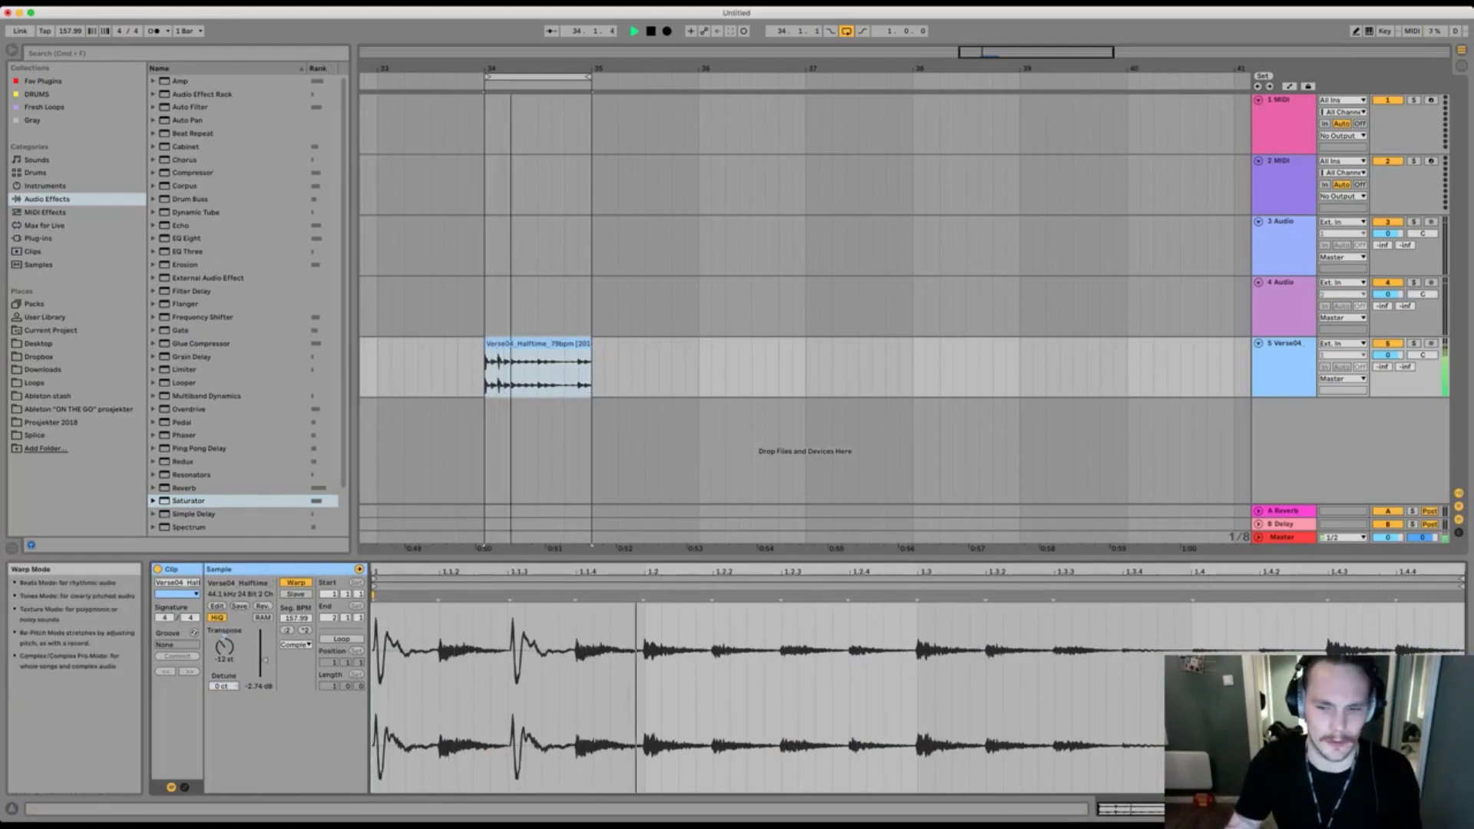
{"action": "key", "text": "space"}
{"action": "key", "text": "shift+Tab"}
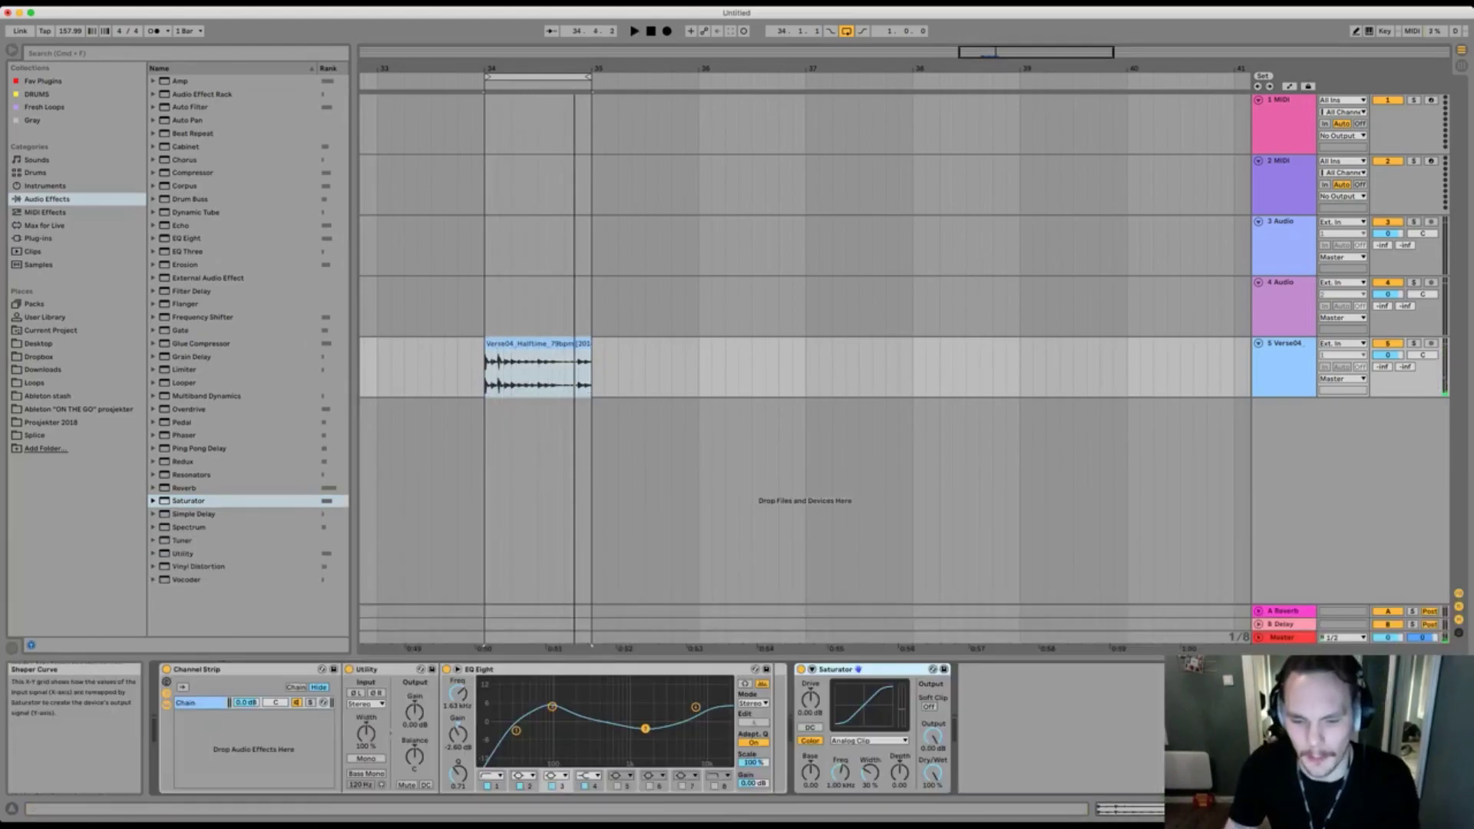
Set the Saturator to Soft Sine with Soft Clip on, about 3.4 dB drive and about -9.4 dB output.
{"action": "key", "text": "space"}
{"action": "key", "text": "space"}
{"action": "key", "text": "space"}
{"action": "key", "text": "space"}
{"action": "key", "text": "space"}
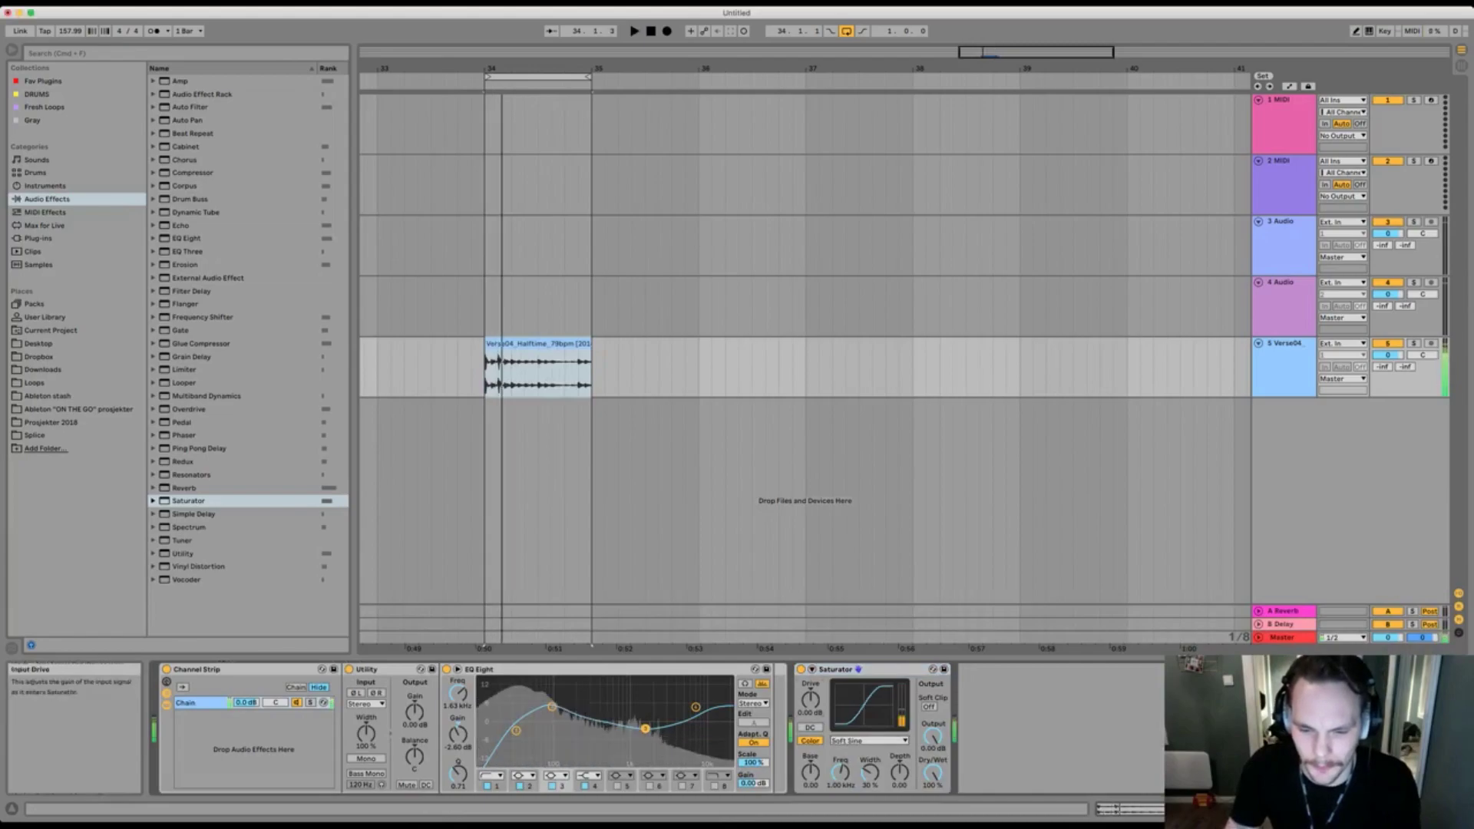
{"action": "left_click_drag", "start_coordinate": [810, 700], "coordinate": [810, 690]}
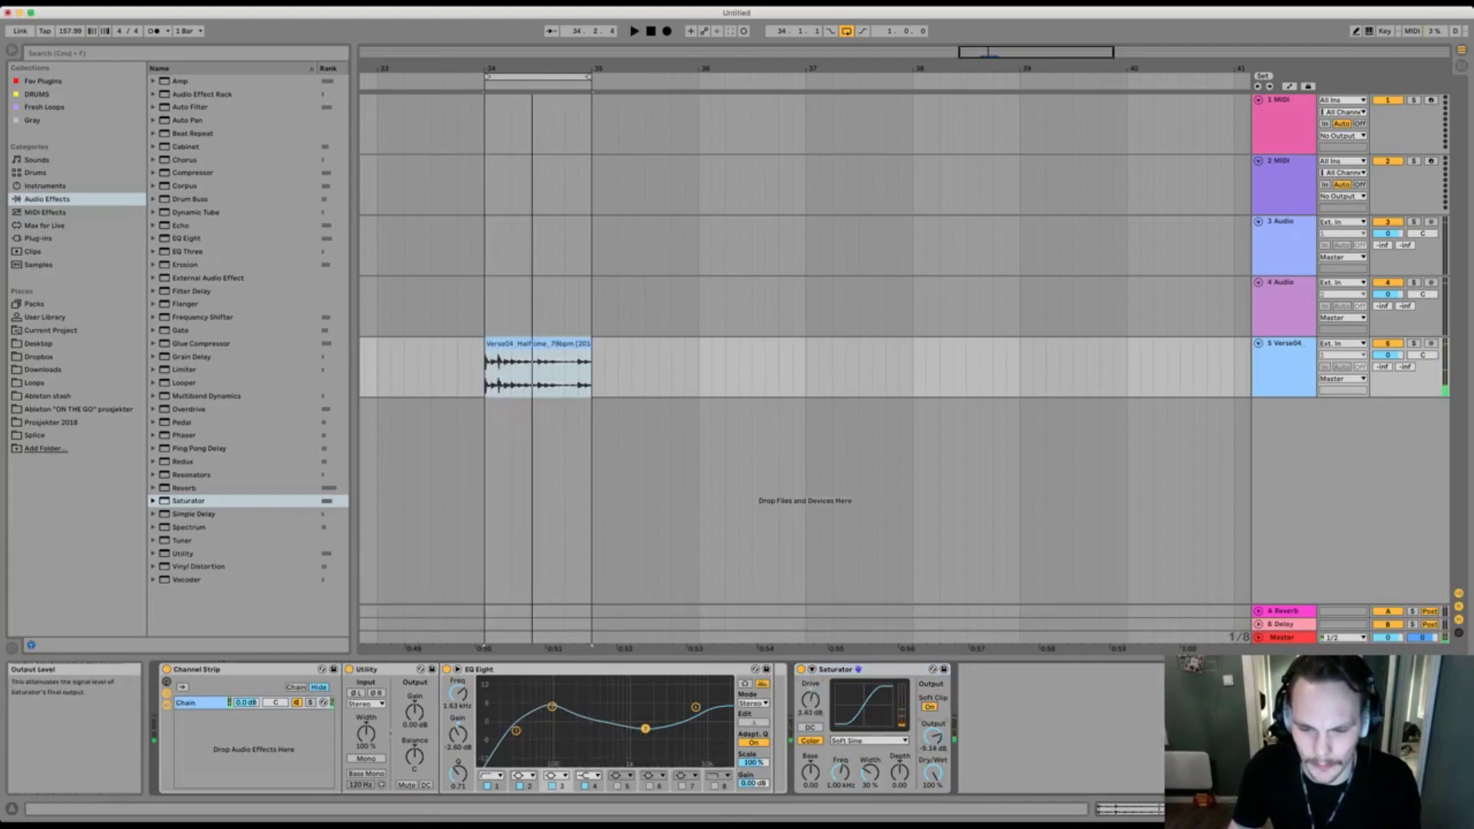
{"action": "left_click_drag", "start_coordinate": [933, 737], "coordinate": [932, 750]}
{"action": "key", "text": "space"}
Set the Saturator's color frequency to about 609 Hz, width to 100% and depth to 14.0 while auditioning the loop.
{"action": "left_click_drag", "start_coordinate": [841, 772], "coordinate": [900, 714]}
{"action": "key", "text": "space"}
{"action": "key", "text": "space"}
{"action": "key", "text": "space"}
{"action": "key", "text": "space"}
{"action": "left_click_drag", "start_coordinate": [841, 772], "coordinate": [870, 756]}
{"action": "key", "text": "space"}
{"action": "key", "text": "space"}
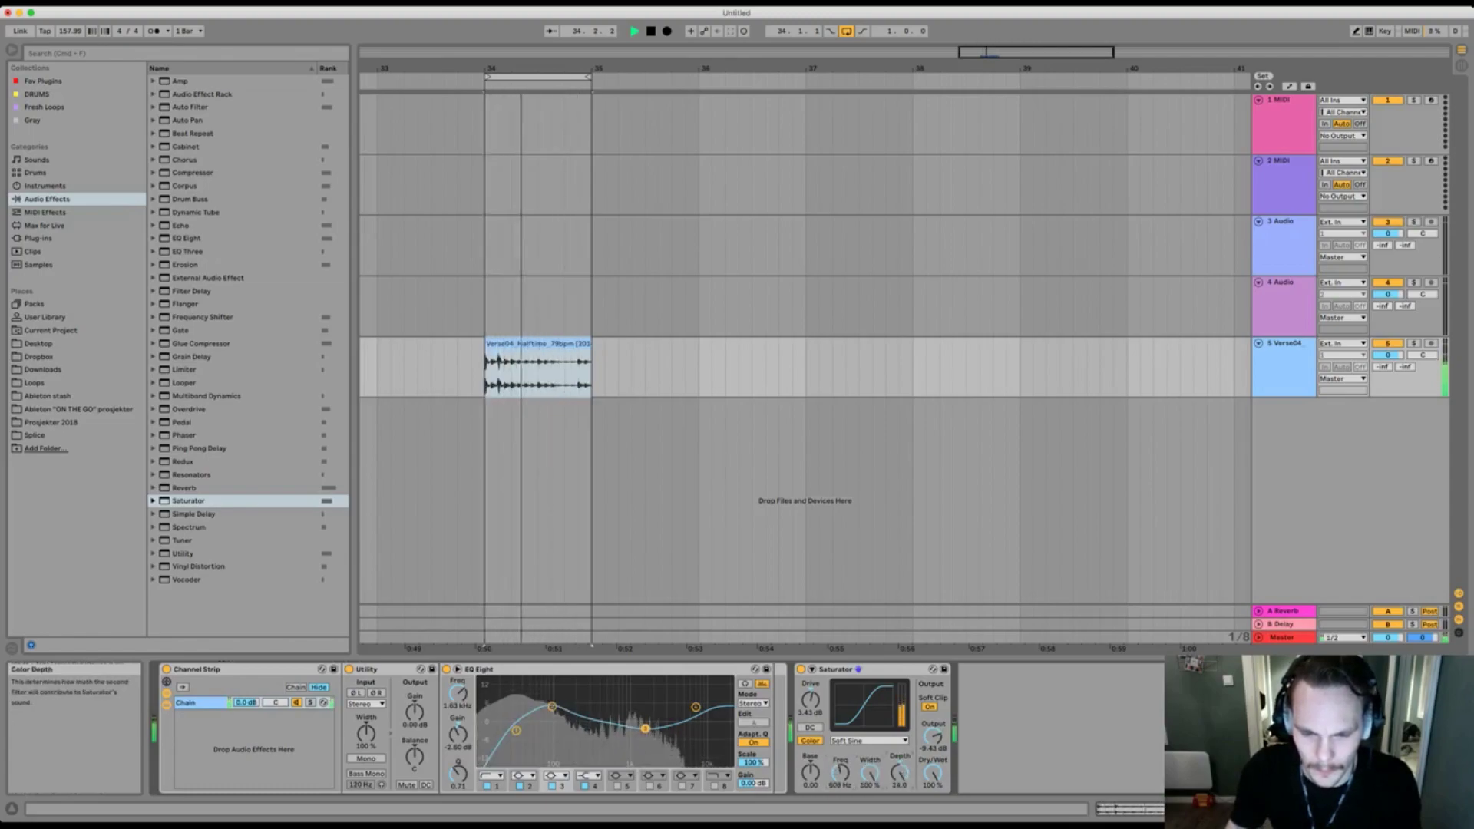
Switch the Saturator to Medium Curve, with 7.43 dB drive and a color frequency of about 549 Hz.
{"action": "left_click", "coordinate": [869, 740]}
{"action": "left_click", "coordinate": [869, 754]}
{"action": "mouse_move", "coordinate": [899, 772]}
{"action": "left_mouse_down"}
{"action": "mouse_move", "coordinate": [840, 786]}
{"action": "mouse_move", "coordinate": [840, 762]}
{"action": "mouse_move", "coordinate": [870, 806]}
{"action": "mouse_move", "coordinate": [870, 786]}
{"action": "mouse_move", "coordinate": [841, 768]}
{"action": "mouse_move", "coordinate": [900, 764]}
{"action": "left_mouse_up"}
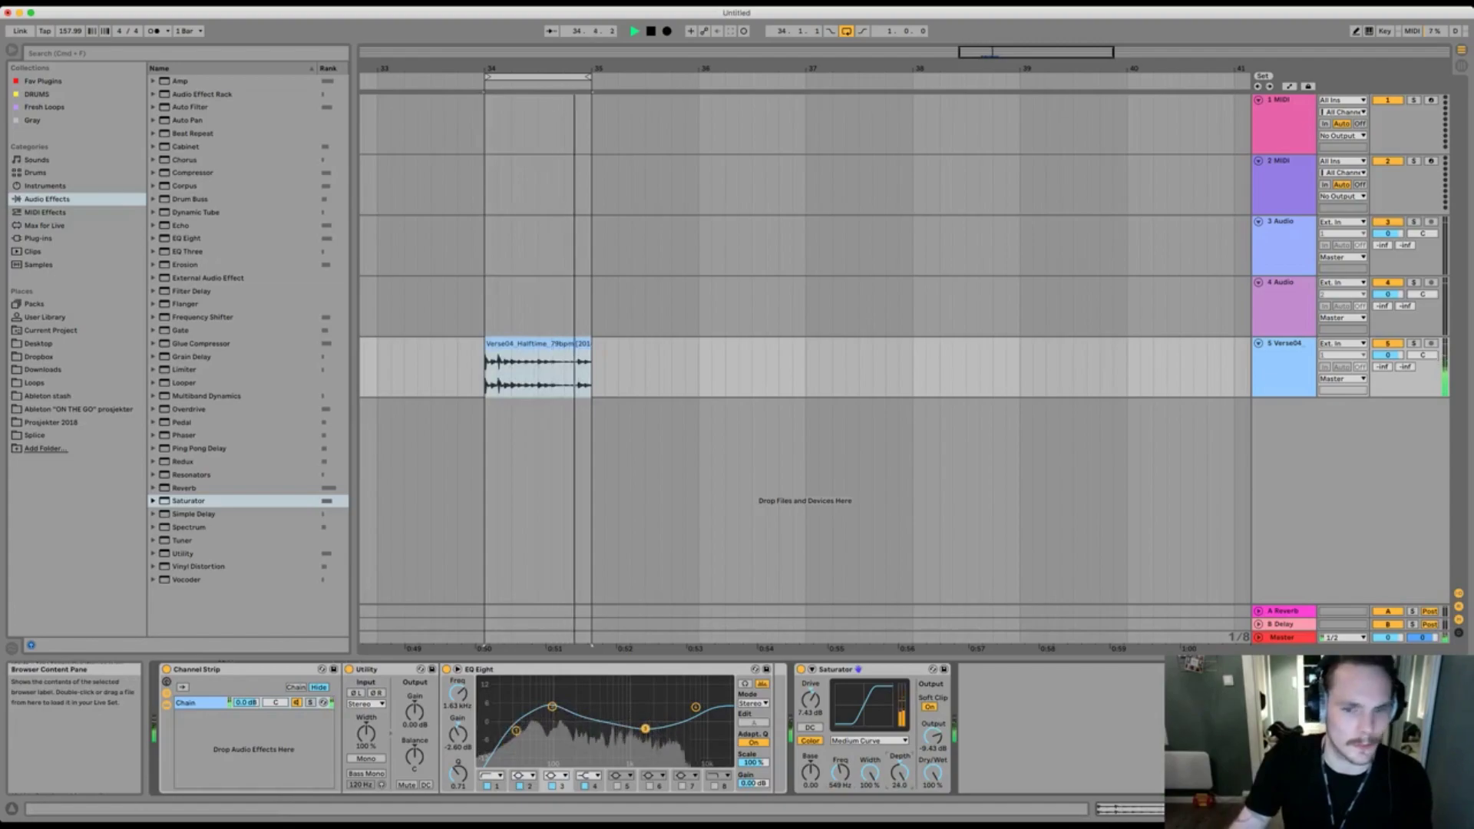
{"action": "key", "text": "space"}
Duplicate the Verse04 track, then freeze and flatten the duplicate.
{"action": "key", "text": "super+d"}
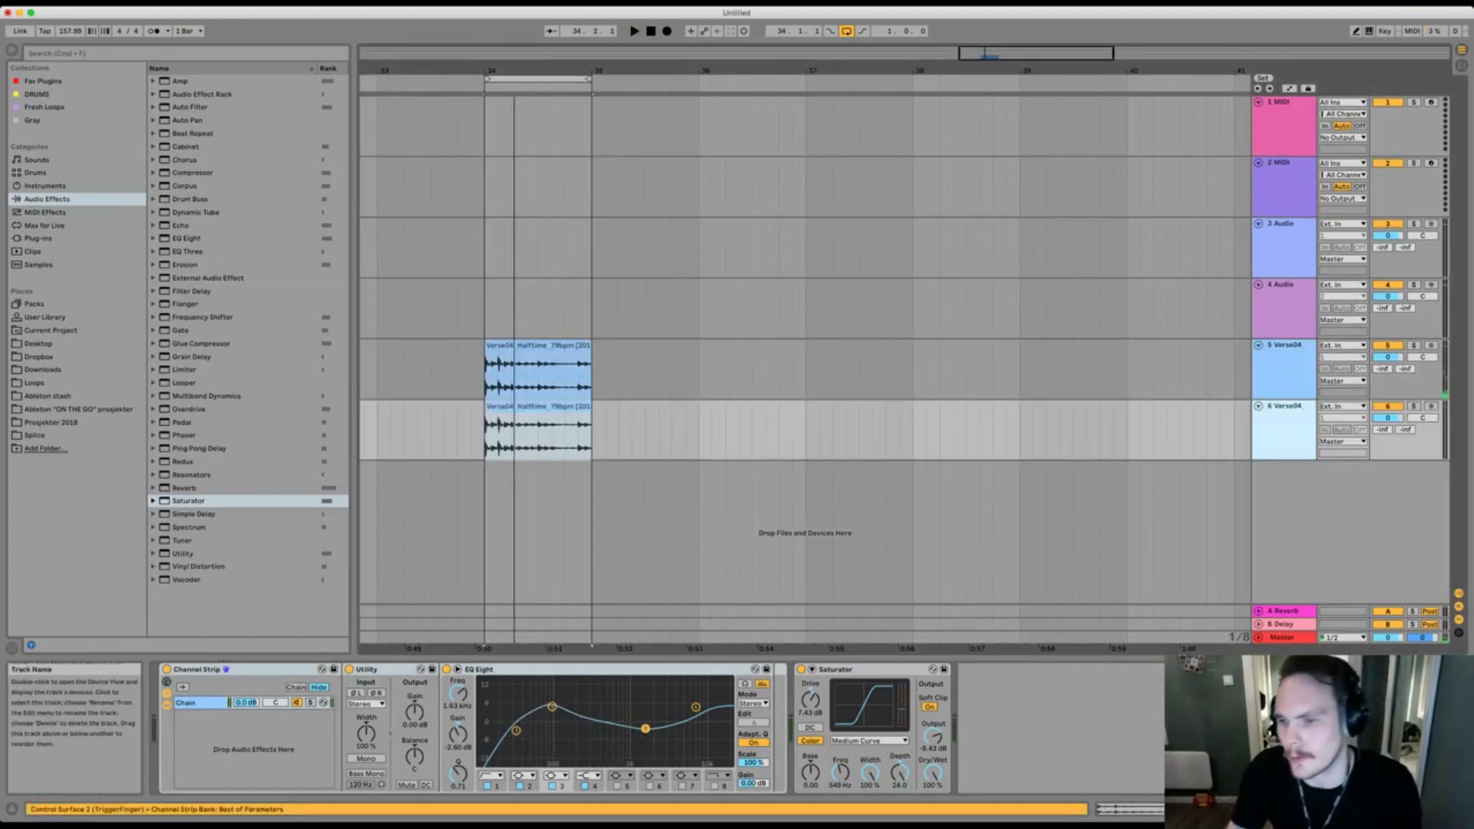
{"action": "right_click", "coordinate": [1286, 406]}
{"action": "left_click", "coordinate": [1320, 513]}
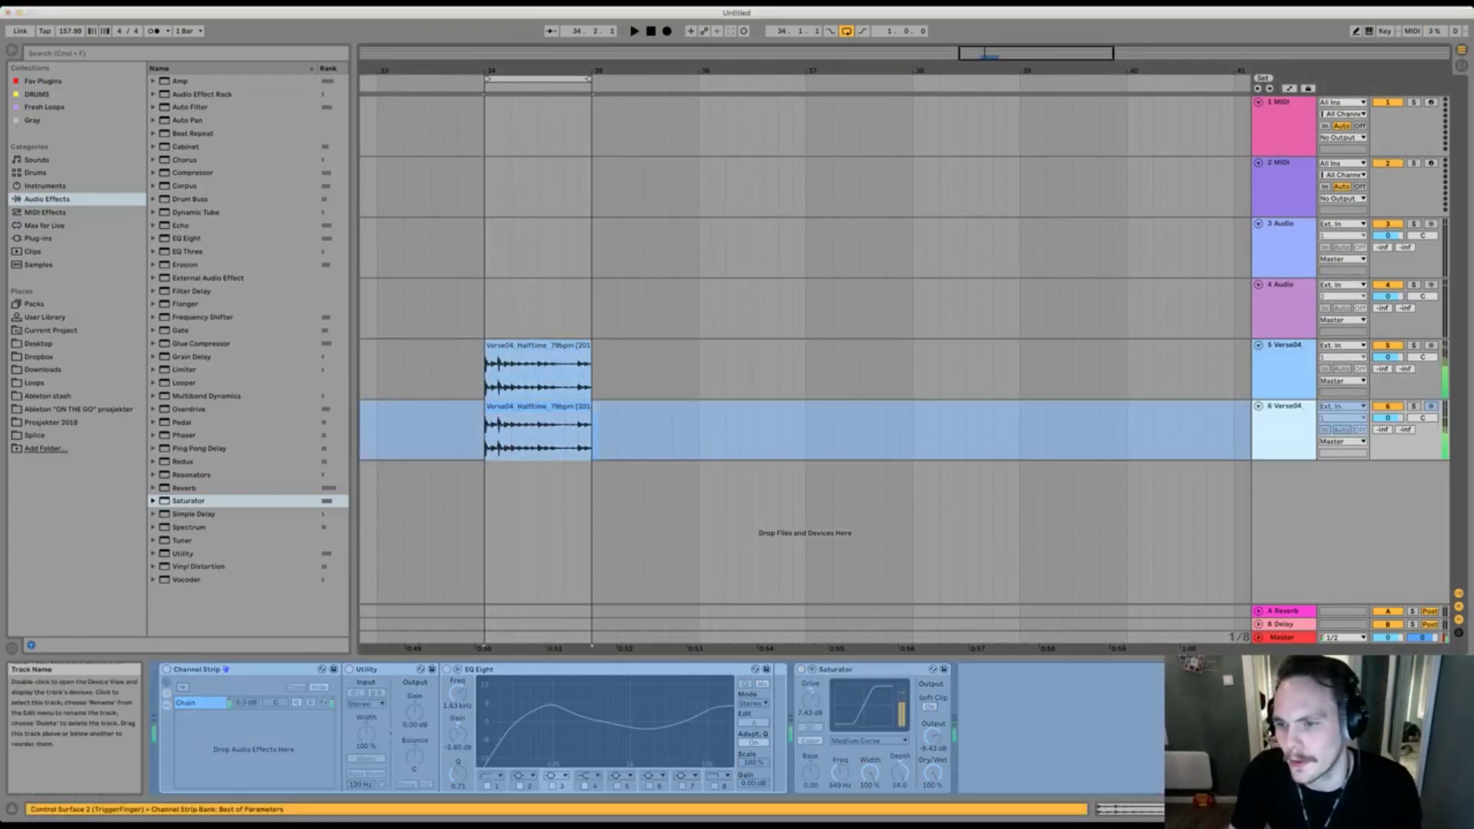
{"action": "right_click", "coordinate": [1285, 406]}
{"action": "left_click", "coordinate": [1321, 527]}
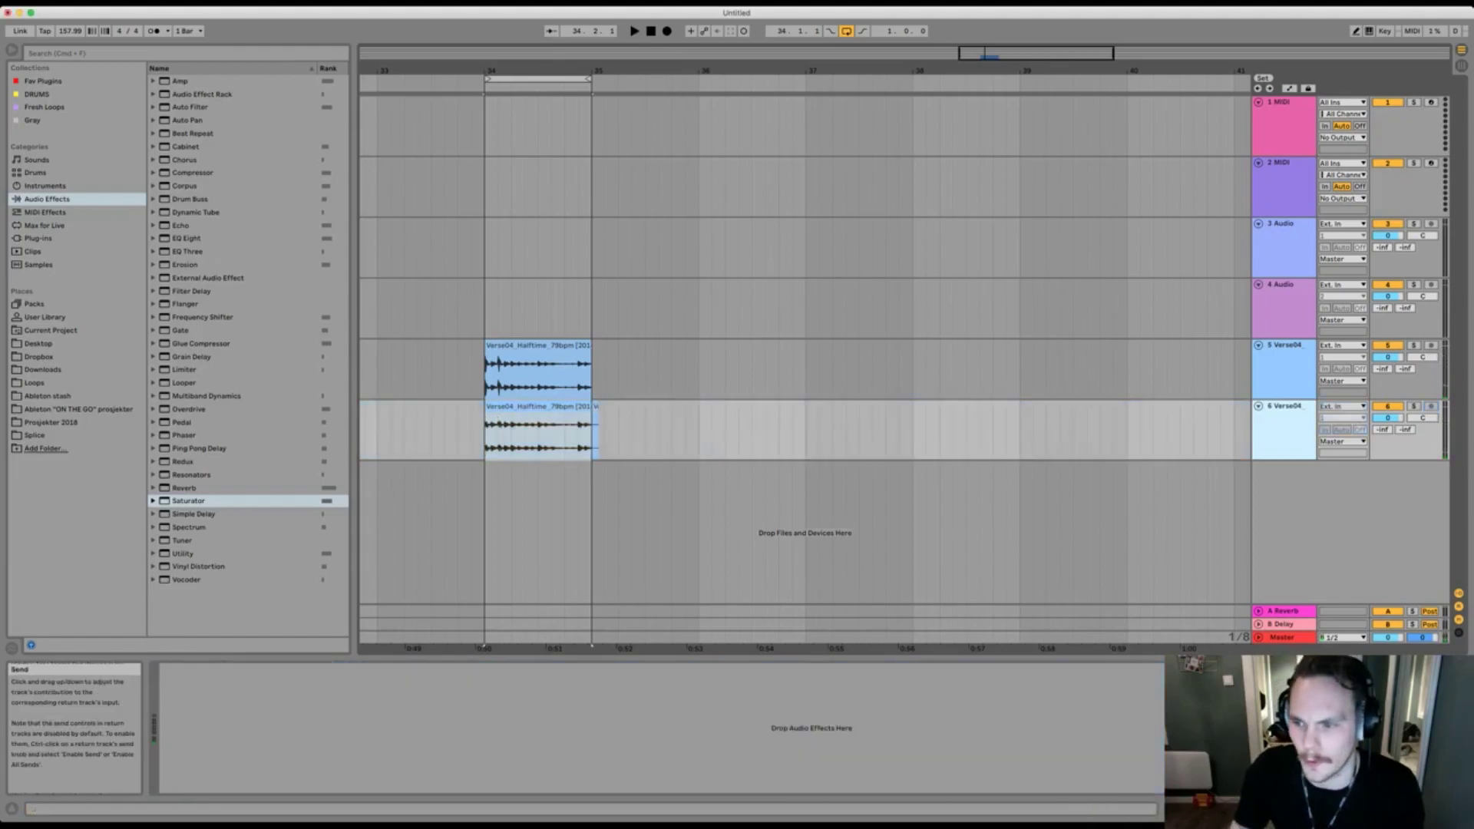
Solo and play the flattened track, and delete the original clip from track 5.
{"action": "left_click", "coordinate": [1414, 406]}
{"action": "key", "text": "space"}
{"action": "left_click", "coordinate": [538, 407]}
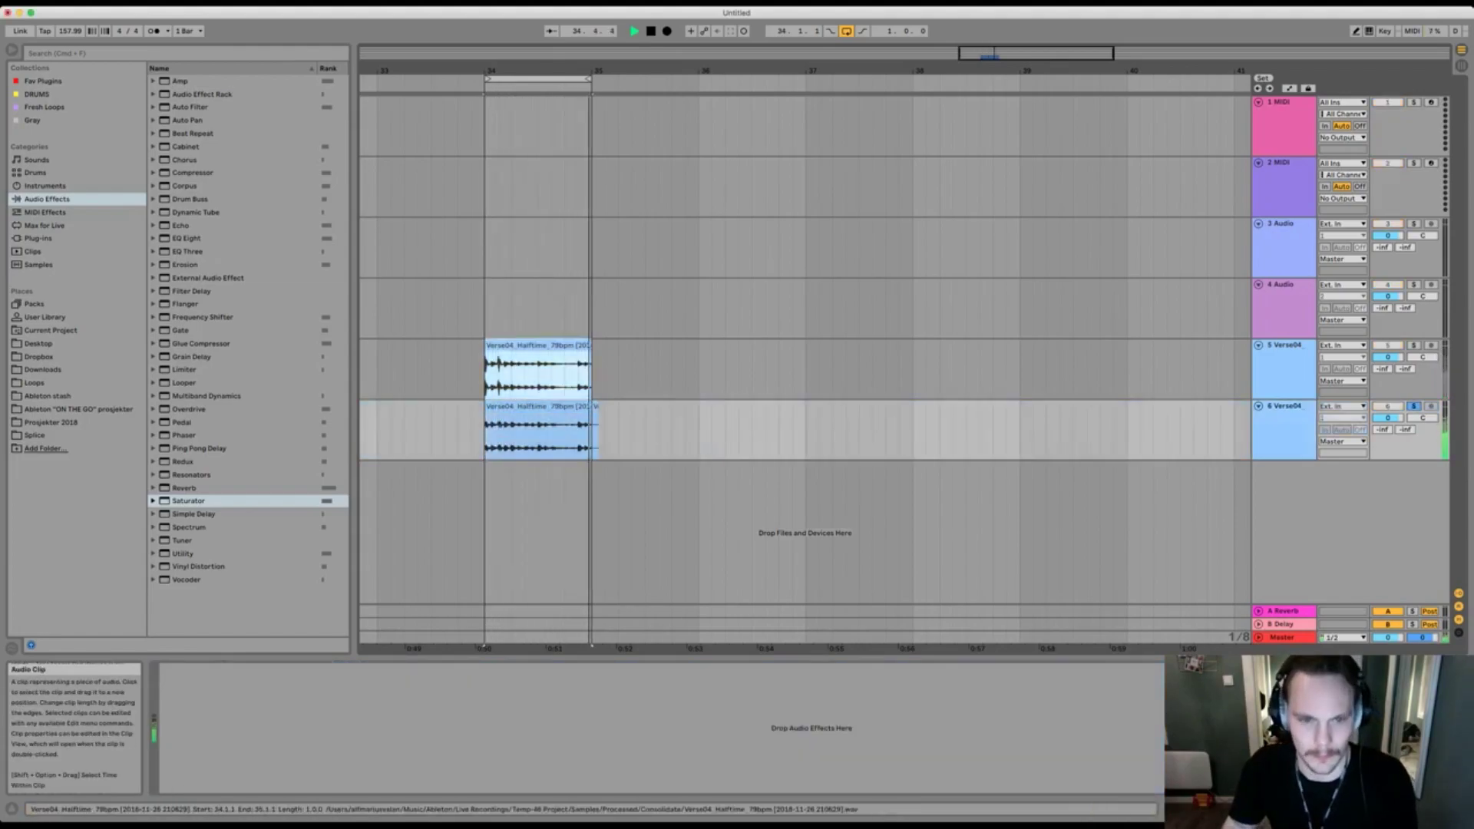
{"action": "left_click", "coordinate": [537, 346]}
{"action": "key", "text": "Delete"}
{"action": "key", "text": "Down"}
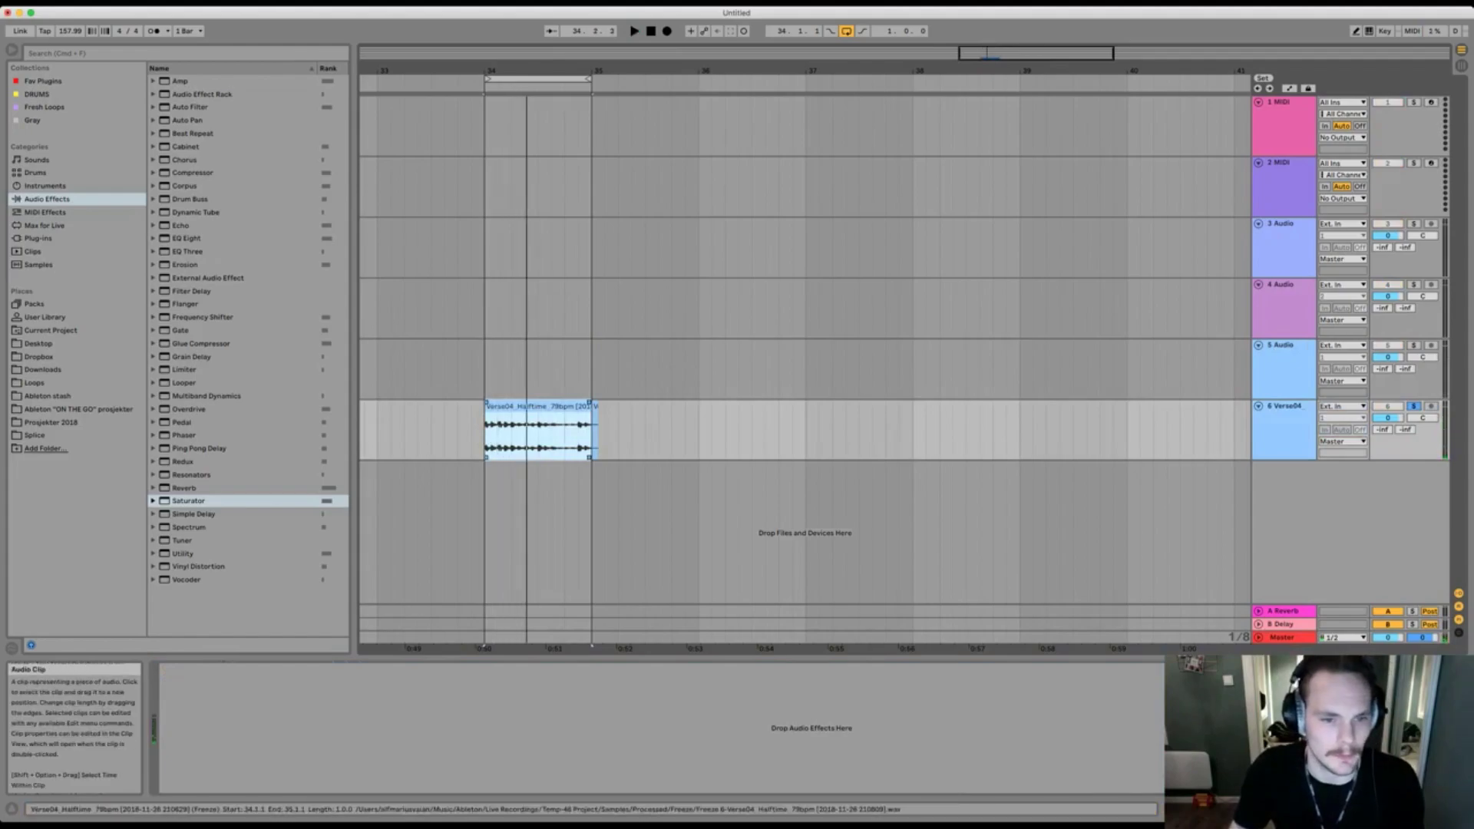
Set the flattened clip's Beats warp mode to preserve 1/16 divisions with transient looping off.
{"action": "double_click", "coordinate": [538, 406]}
{"action": "key", "text": "space"}
{"action": "key", "text": "space"}
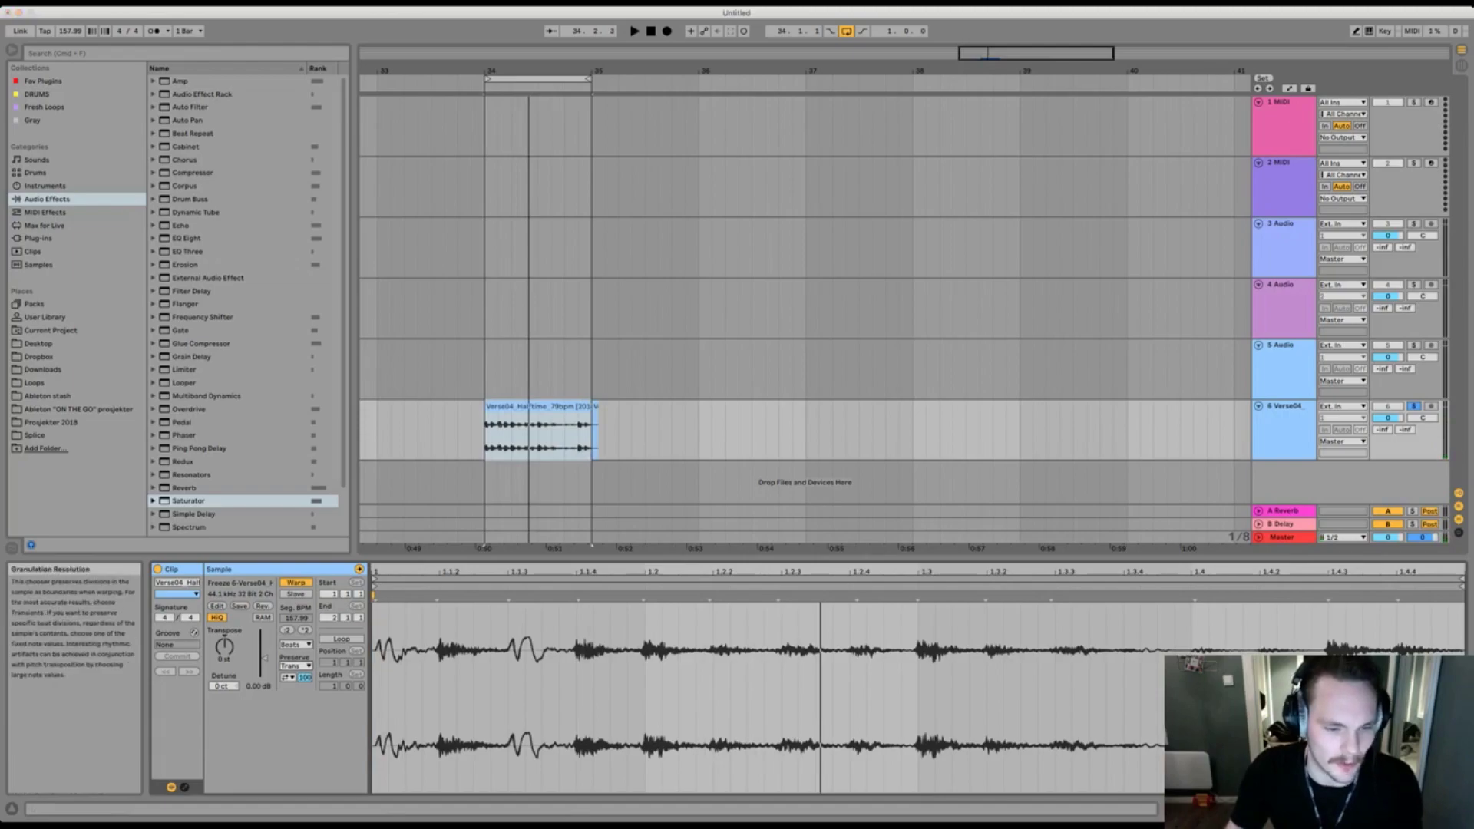
{"action": "left_click", "coordinate": [295, 638]}
{"action": "left_click", "coordinate": [288, 678]}
{"action": "left_click", "coordinate": [290, 650]}
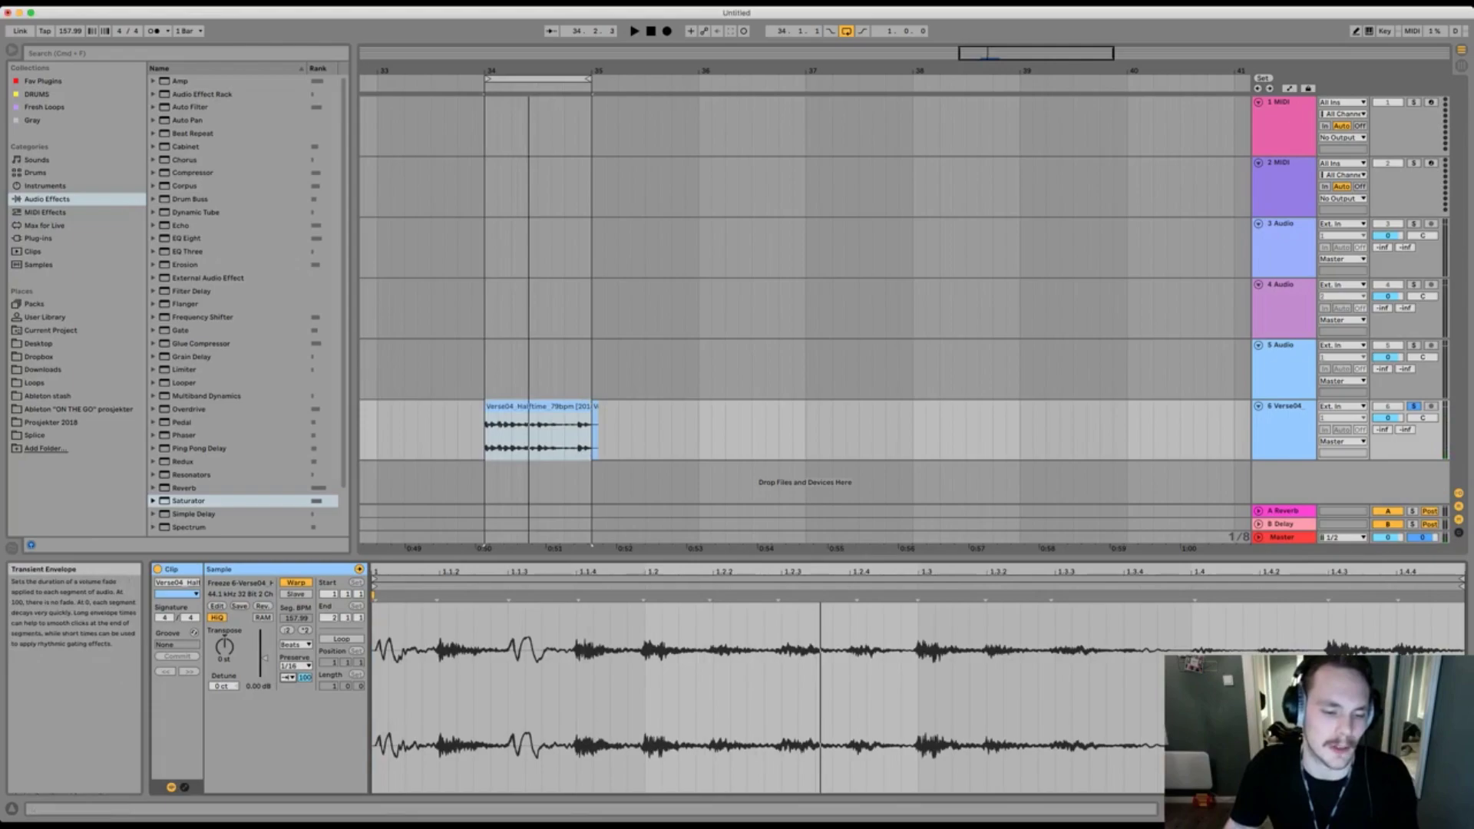
Shorten the flattened clip's transient envelope during playback and raise its gain to 4.20 dB.
{"action": "key", "text": "space"}
{"action": "key", "text": "space"}
{"action": "key", "text": "space"}
{"action": "left_click_drag", "start_coordinate": [305, 678], "coordinate": [304, 731]}
{"action": "left_click_drag", "start_coordinate": [265, 657], "coordinate": [305, 688]}
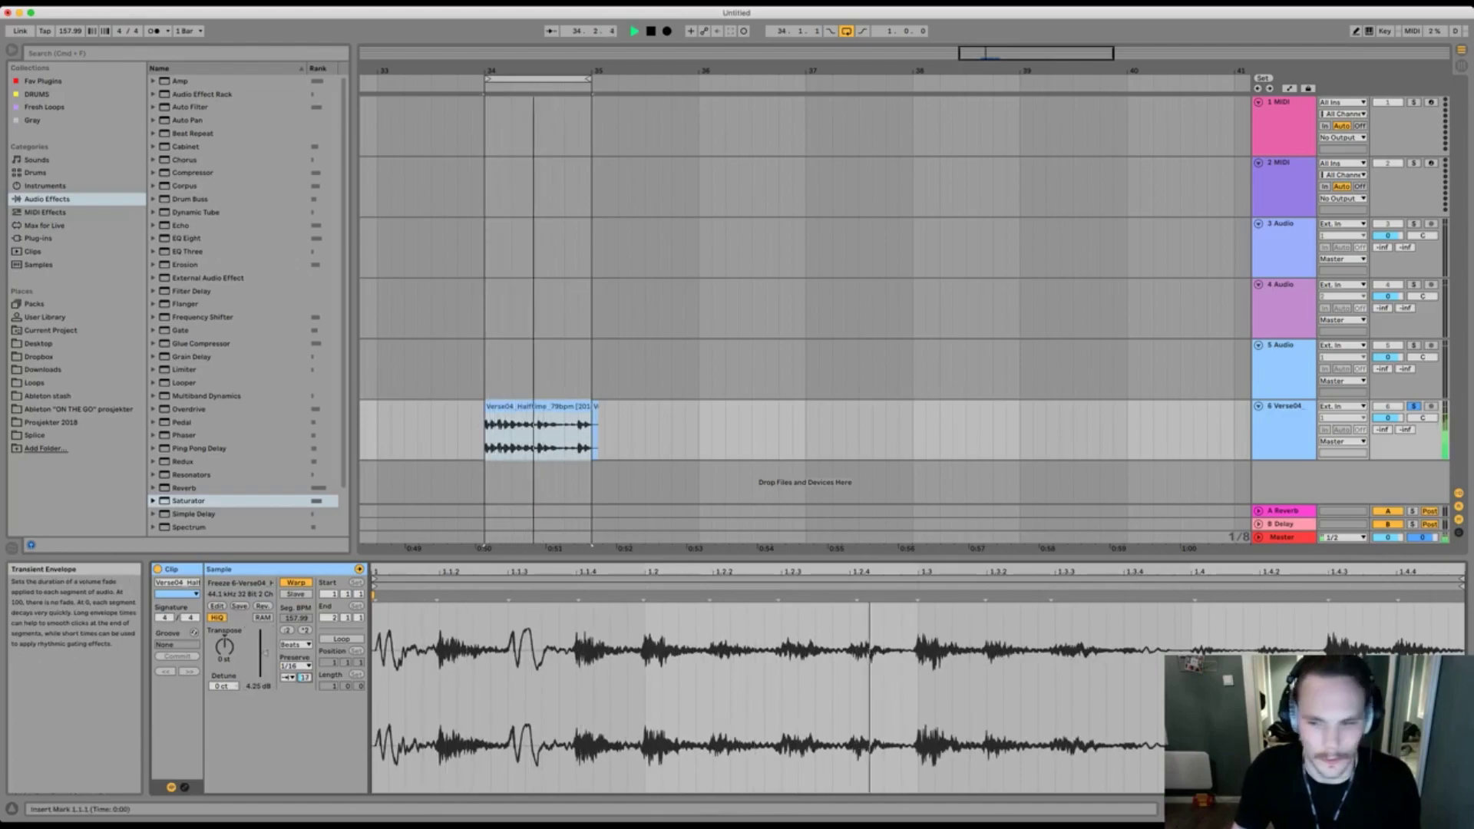
Consolidate the gated clip and set the new clip's gain to -7.34 dB.
{"action": "key", "text": "shift+Tab"}
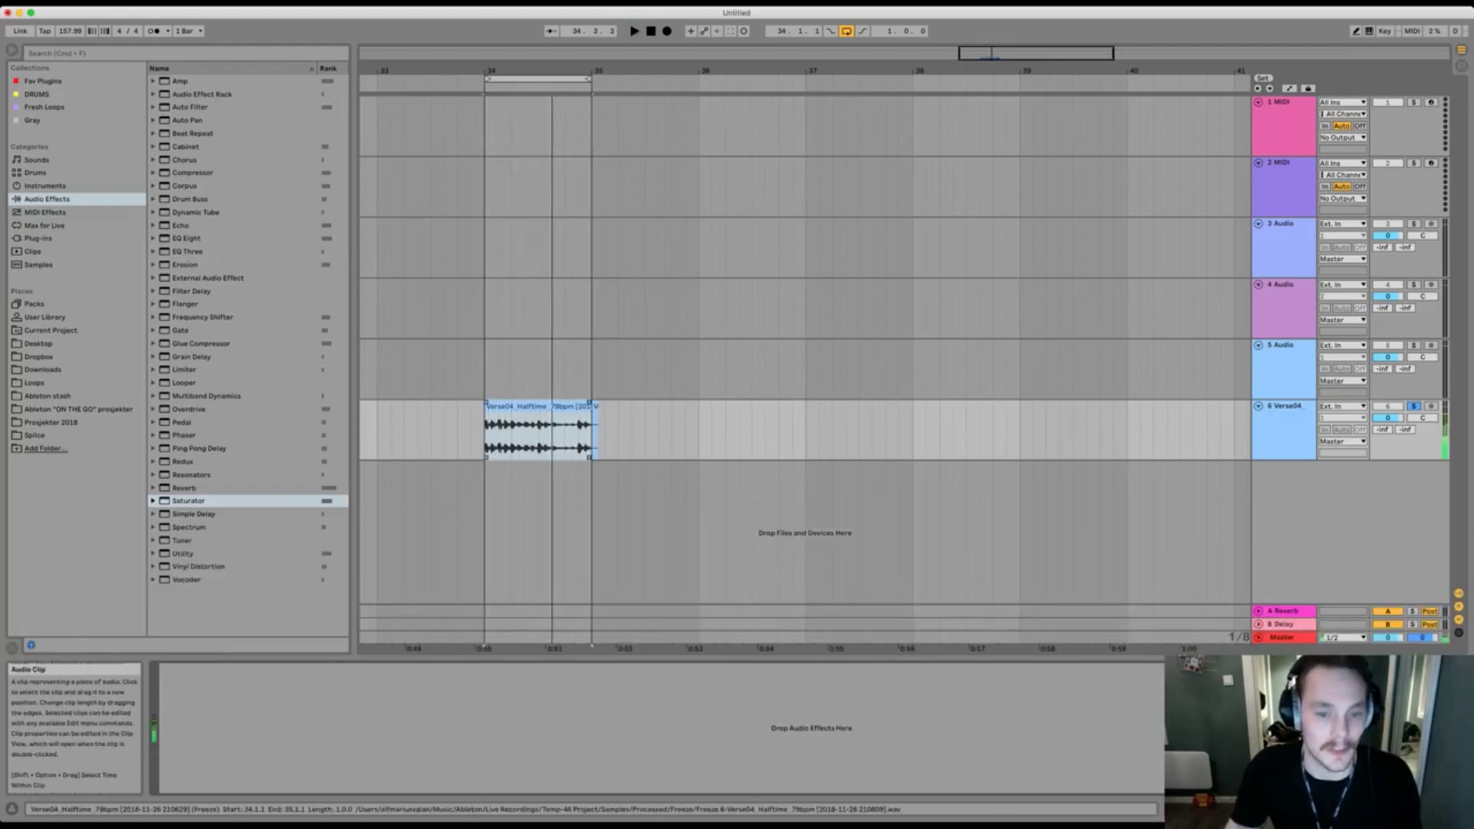
{"action": "key", "text": "super+j"}
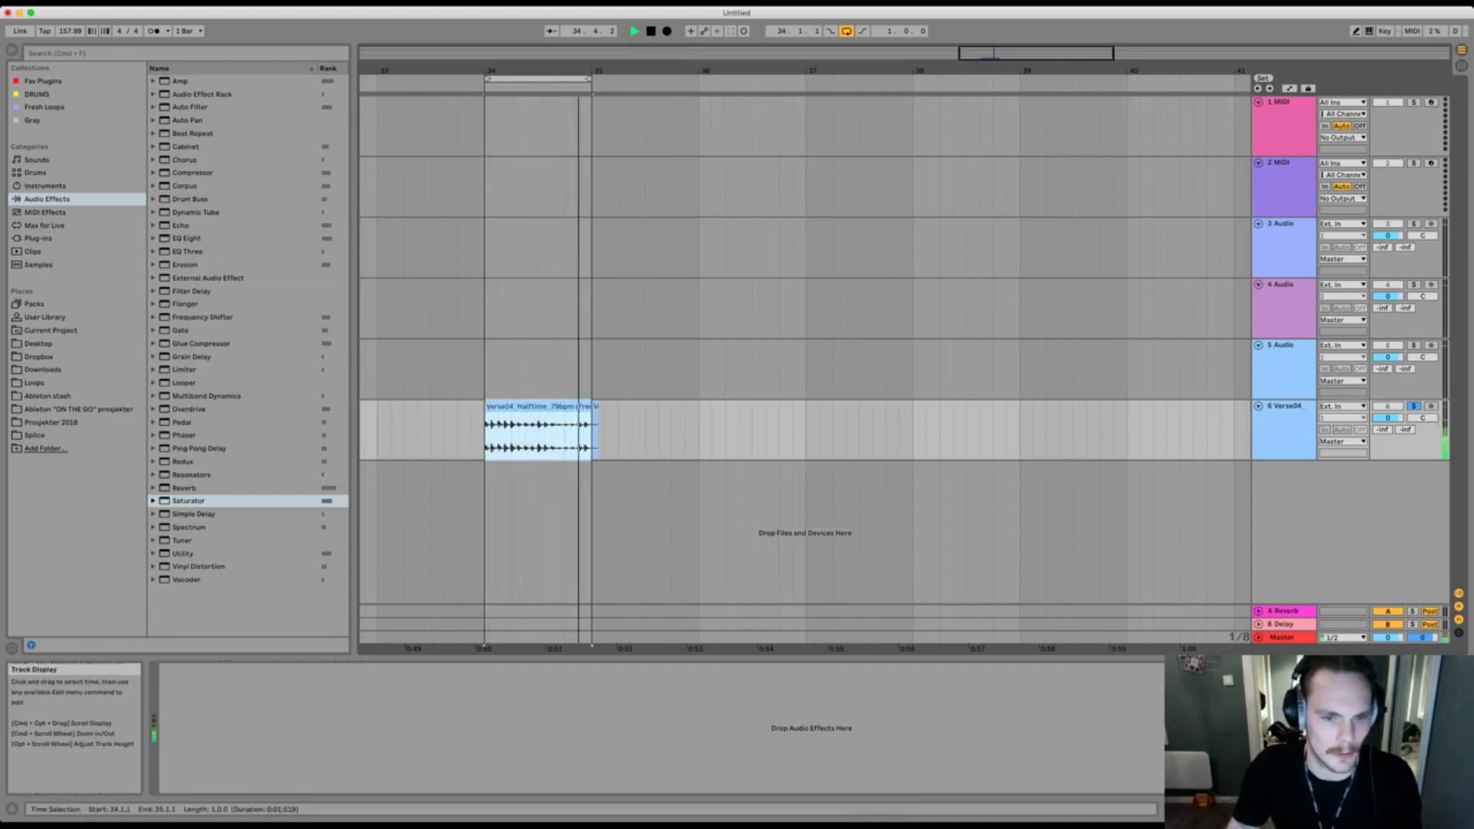
{"action": "key", "text": "shift+Tab"}
{"action": "key", "text": "space"}
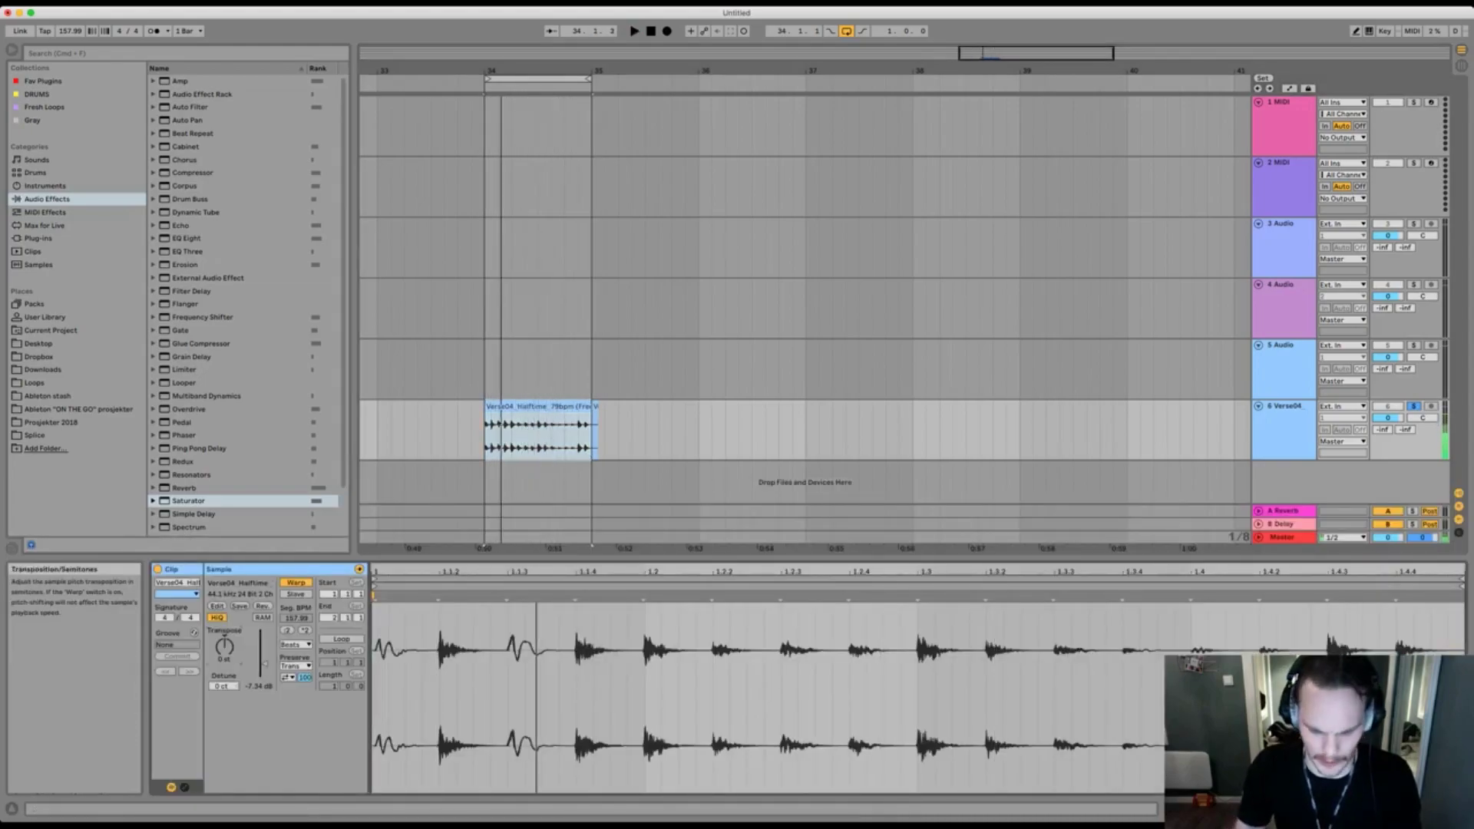
Transpose the consolidated clip to -12 semitones, switch its warp mode to Complex, and play it.
{"action": "key", "text": "space"}
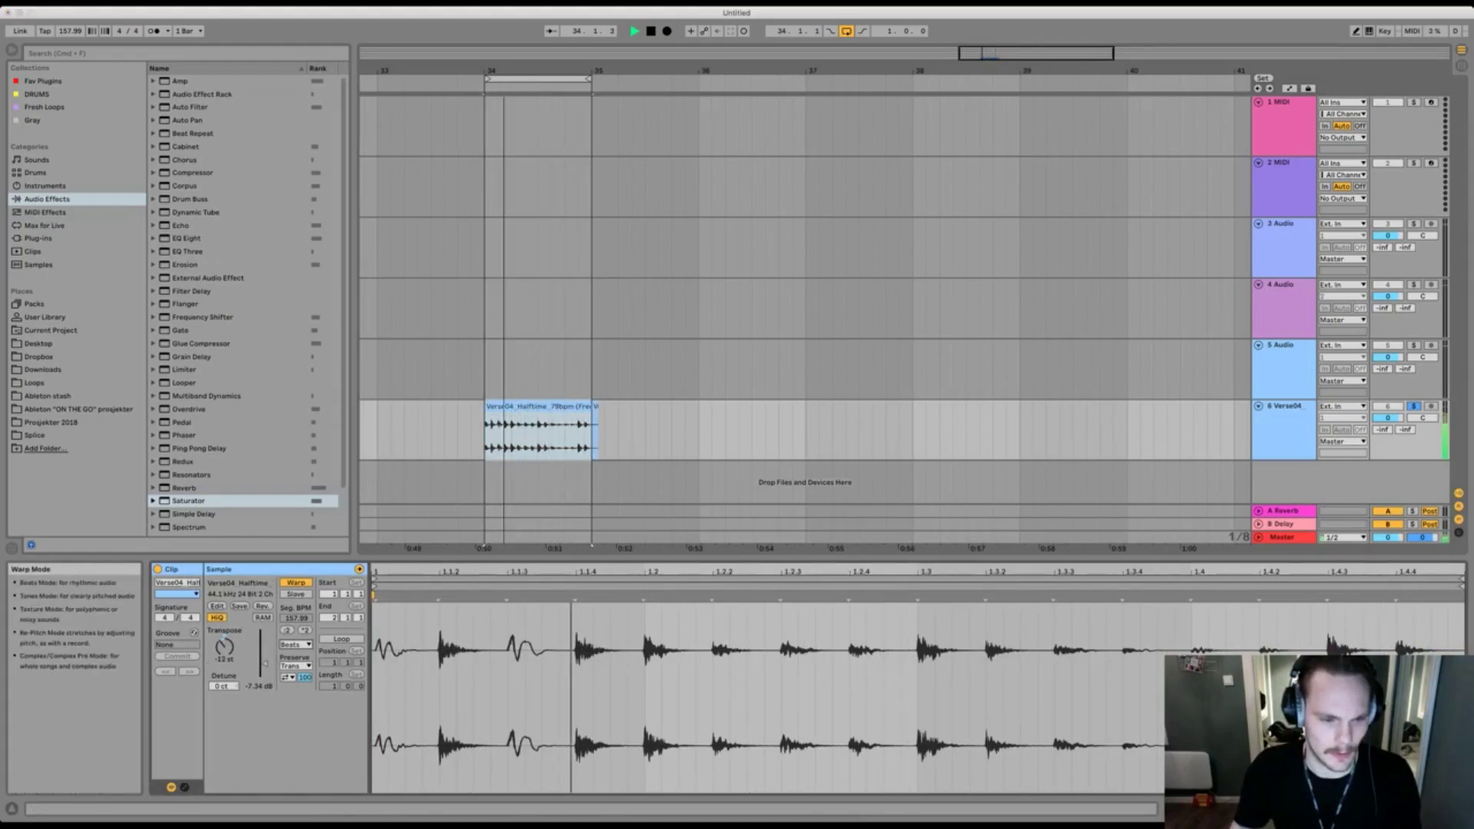
{"action": "left_click", "coordinate": [297, 688]}
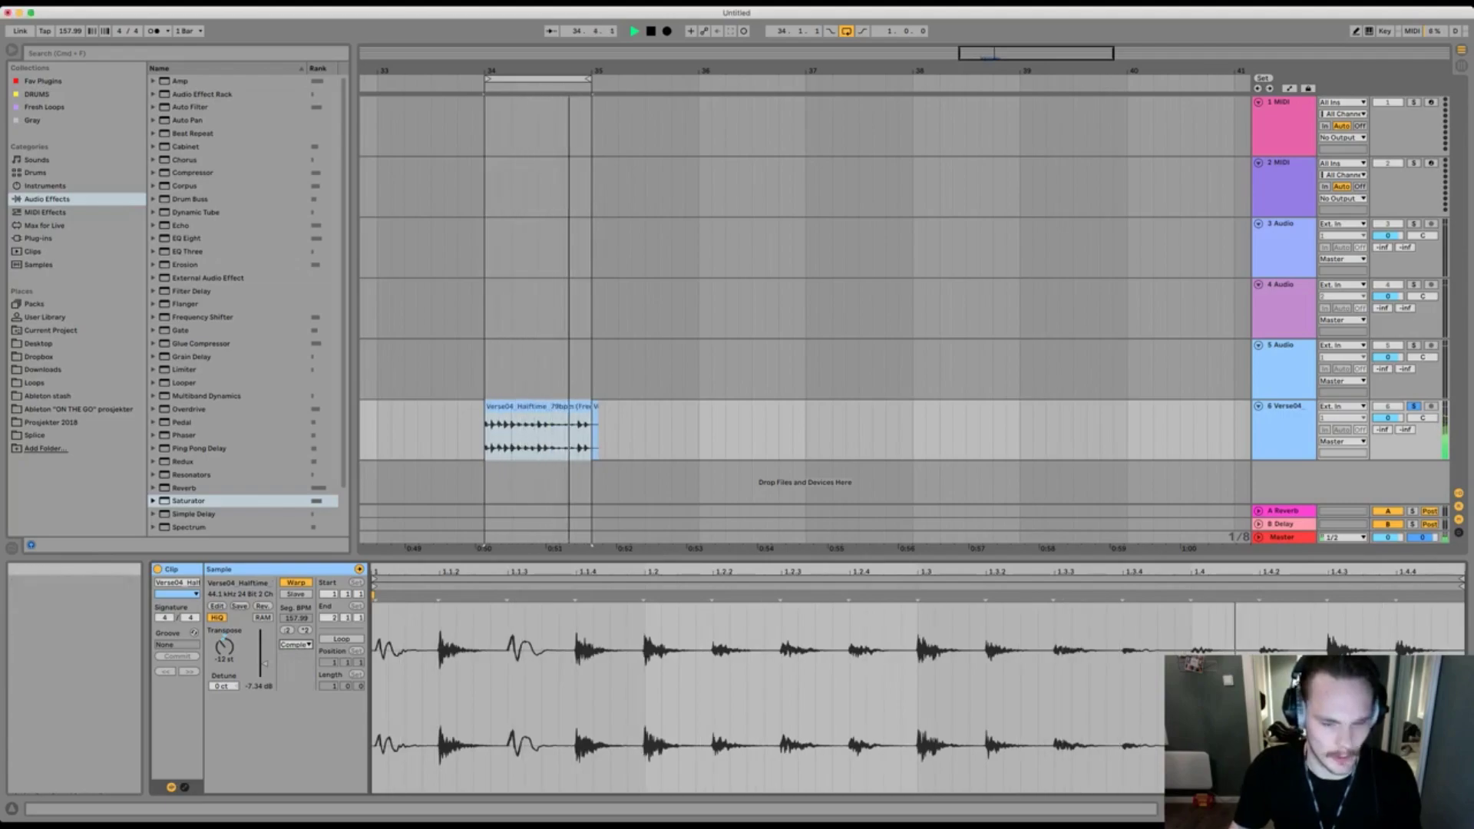
{"action": "left_click", "coordinate": [1367, 809]}
{"action": "key", "text": "space"}
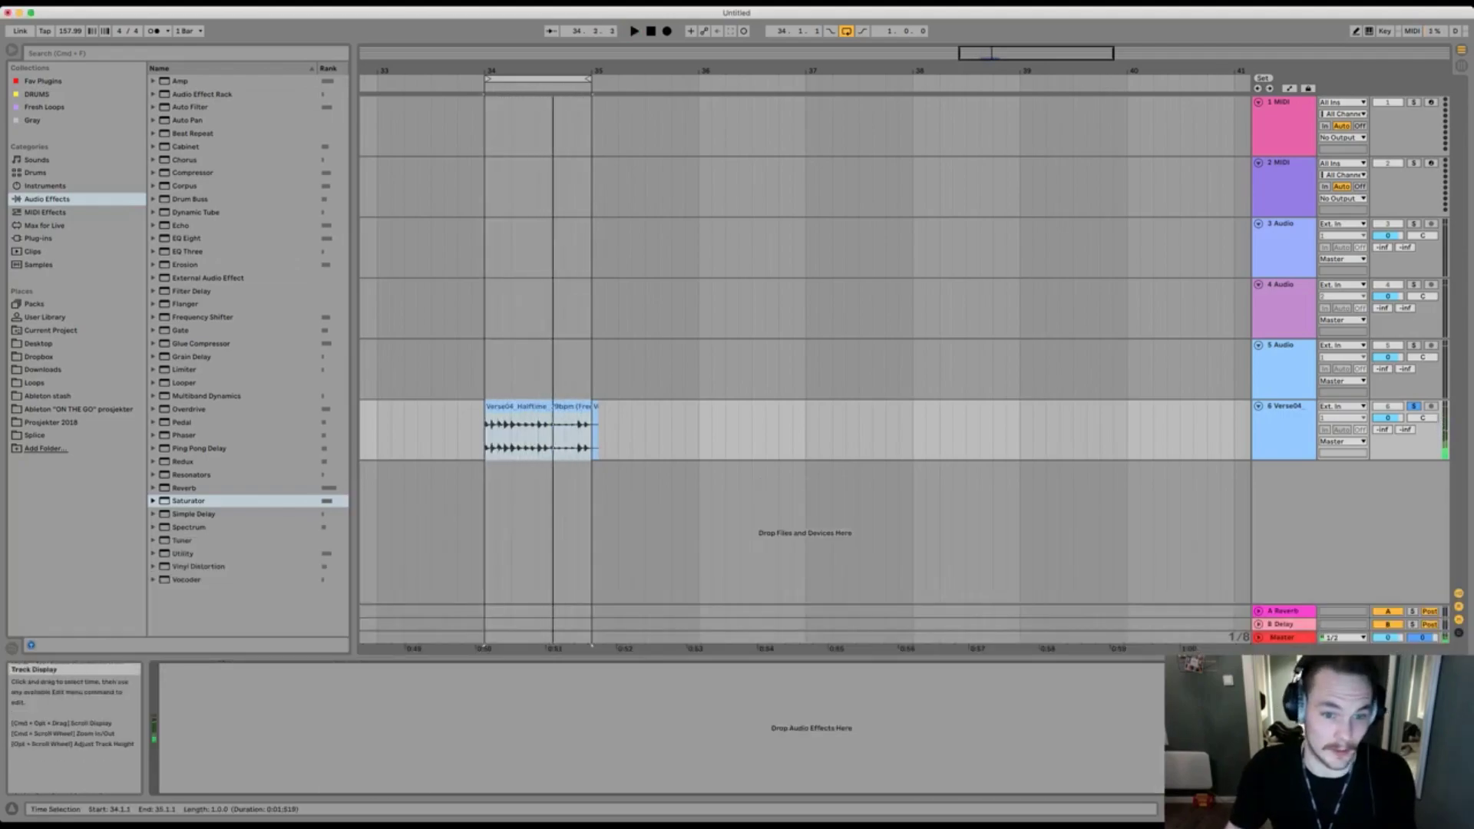
Consolidate the transposed one-bar clip and open the new clip's sample settings.
{"action": "left_click", "coordinate": [530, 406]}
{"action": "key", "text": "super+j"}
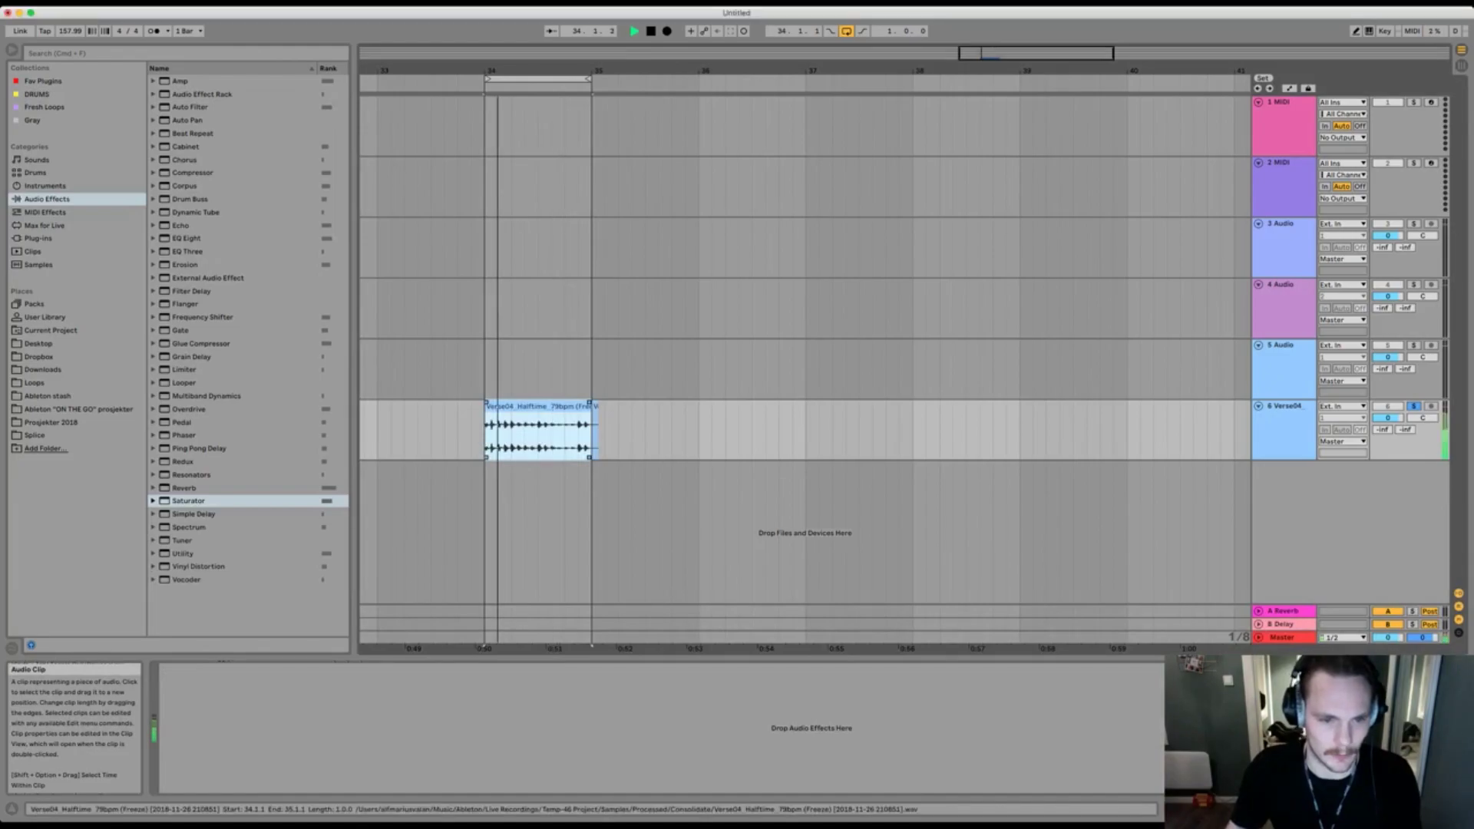
{"action": "double_click", "coordinate": [530, 406]}
{"action": "key", "text": "space"}
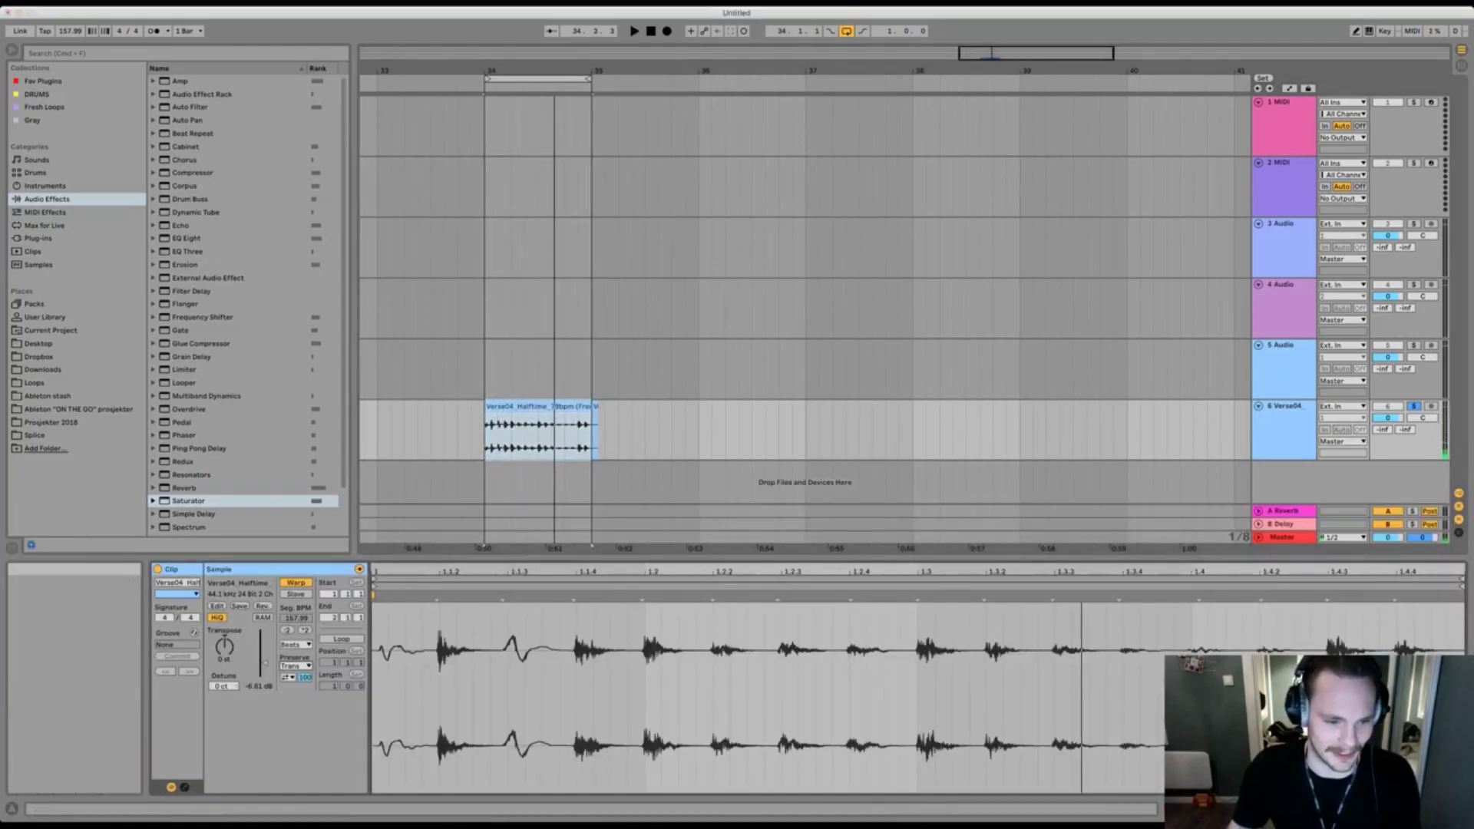
Set the consolidated clip's warp mode to Beats, preserving 1/16 divisions without transient looping, and shorten its transient envelope.
{"action": "left_click", "coordinate": [296, 645]}
{"action": "left_click", "coordinate": [288, 677]}
{"action": "left_click", "coordinate": [290, 657]}
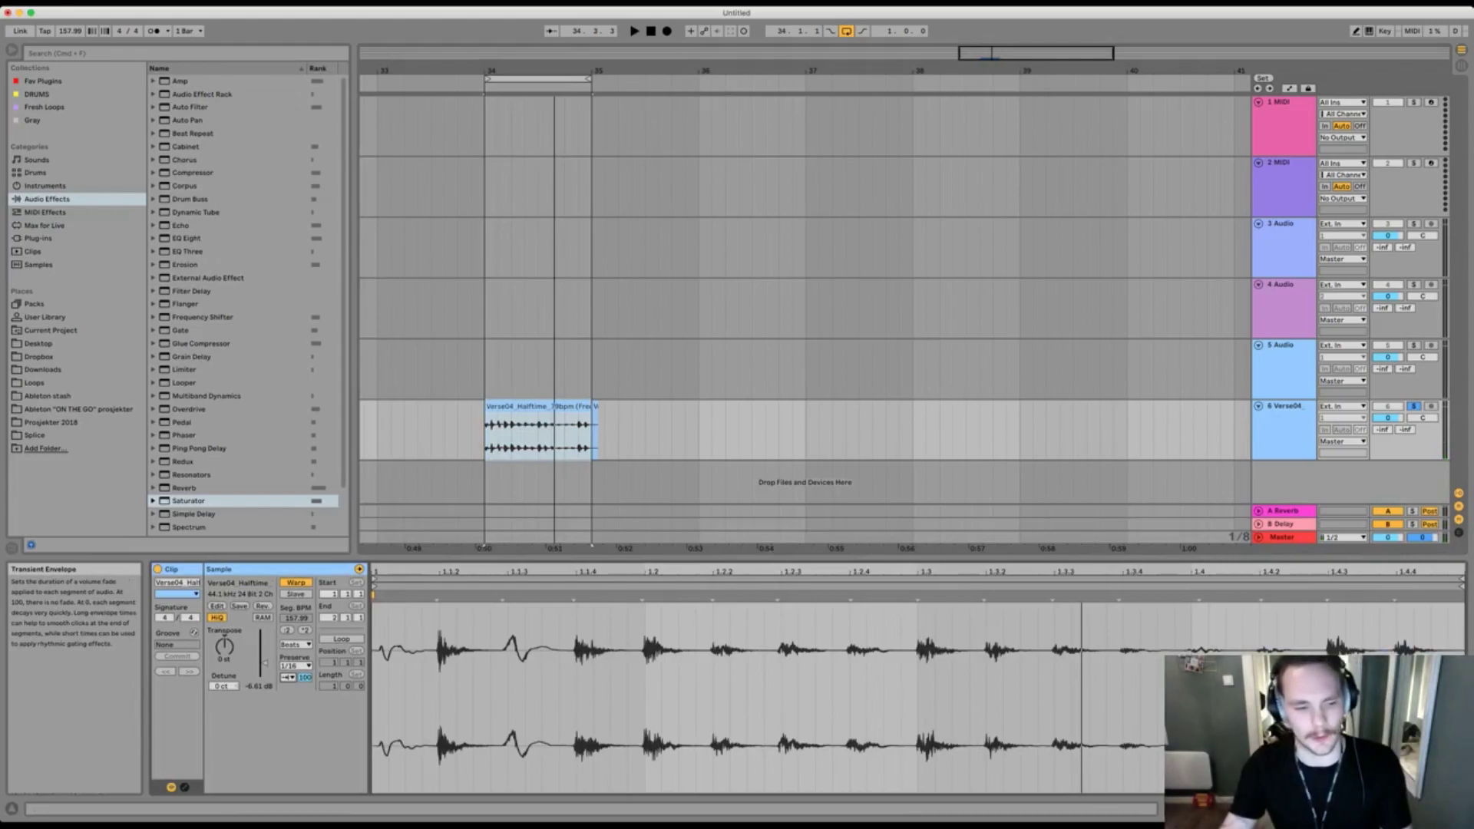
{"action": "left_click_drag", "start_coordinate": [305, 677], "coordinate": [305, 730]}
Play the gated clip and raise its gain to -0.59 dB.
{"action": "key", "text": "space"}
{"action": "key", "text": "space"}
{"action": "key", "text": "space"}
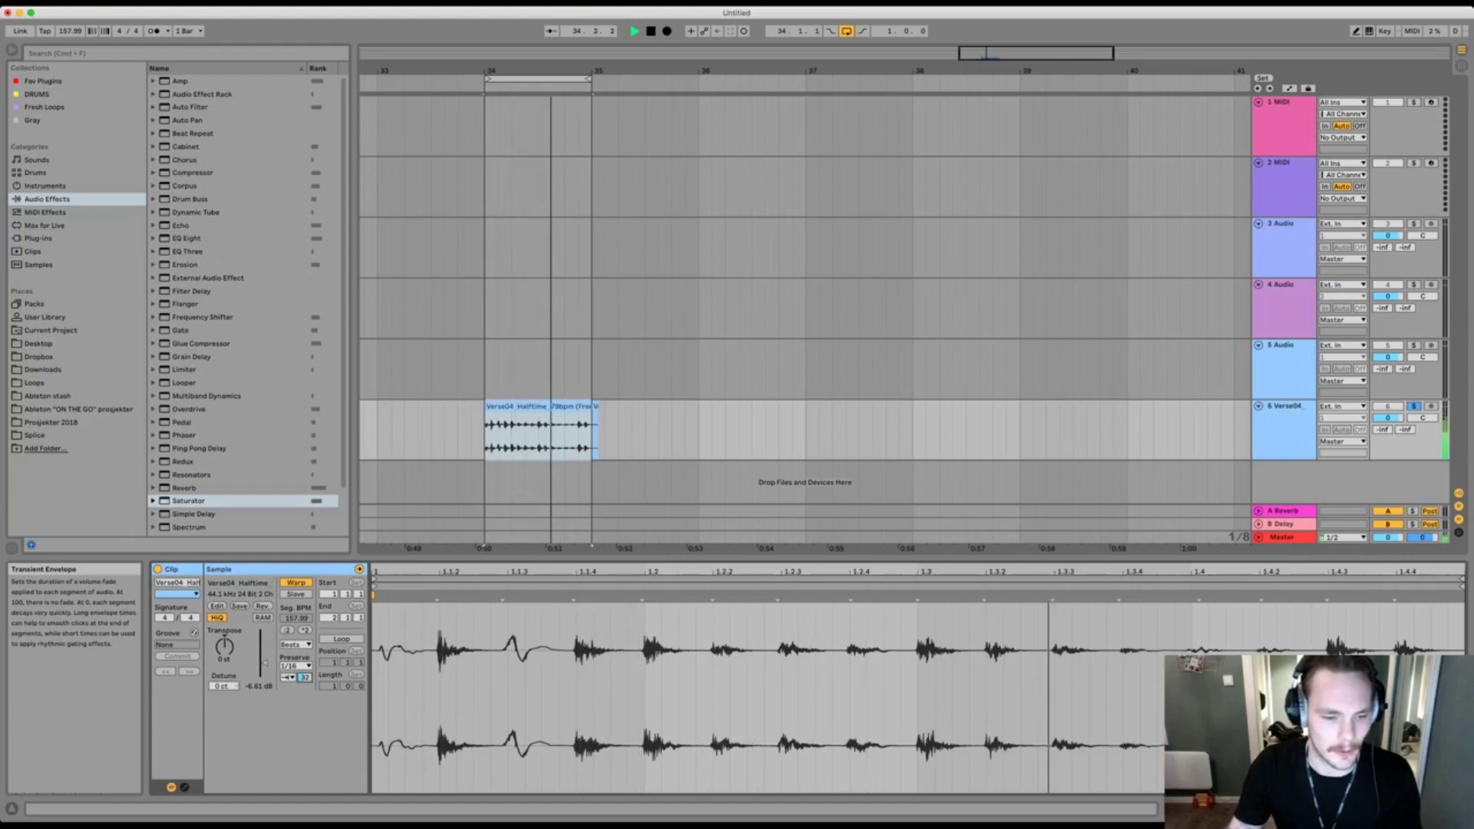
{"action": "left_click_drag", "start_coordinate": [264, 663], "coordinate": [264, 655]}
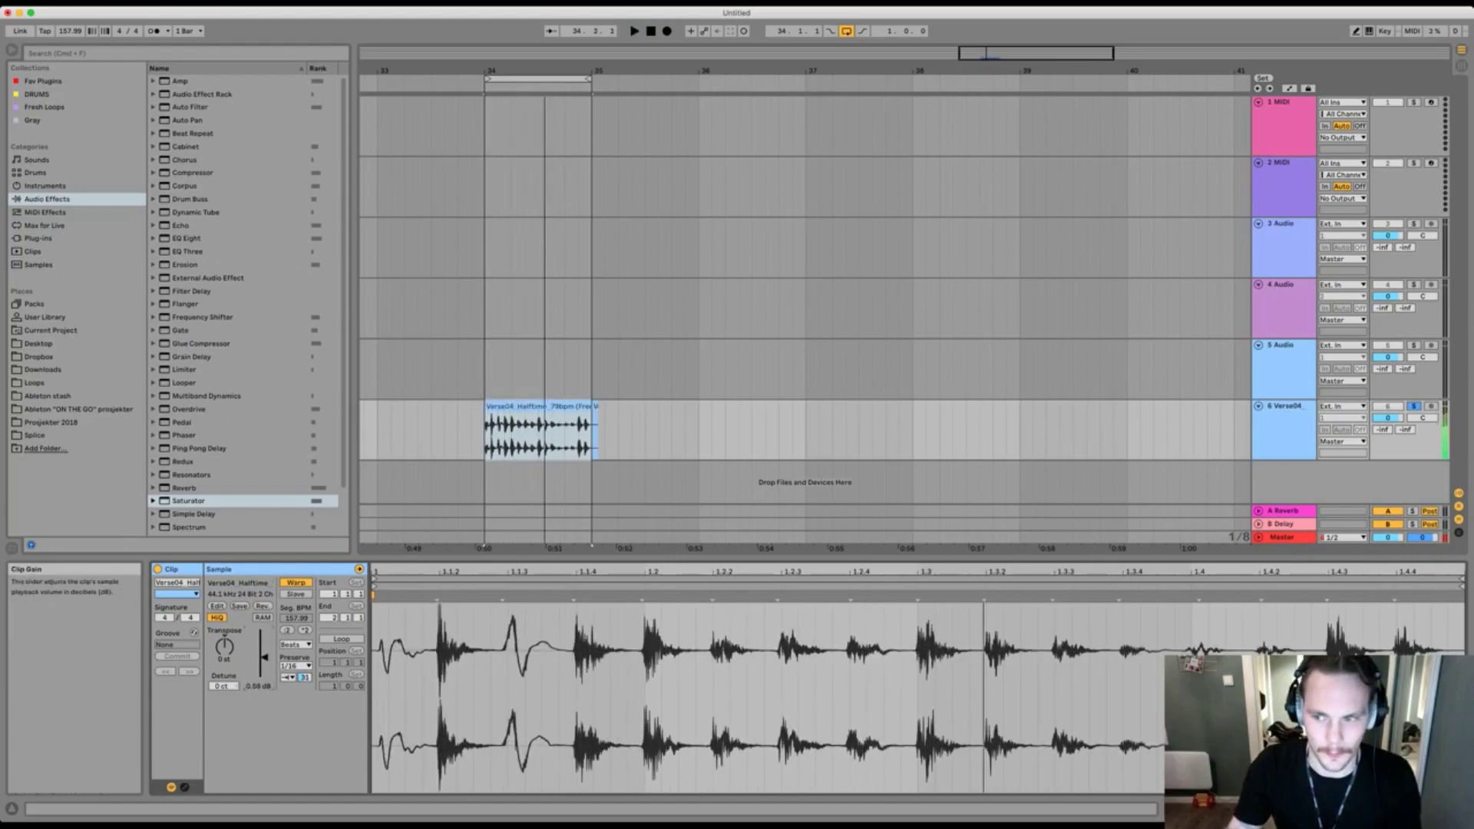
{"action": "key", "text": "space"}
Add Glue Compressor to the drum track, lower its threshold, raise makeup to 5.71 dB, and enable soft clipping.
{"action": "key", "text": "shift+Tab"}
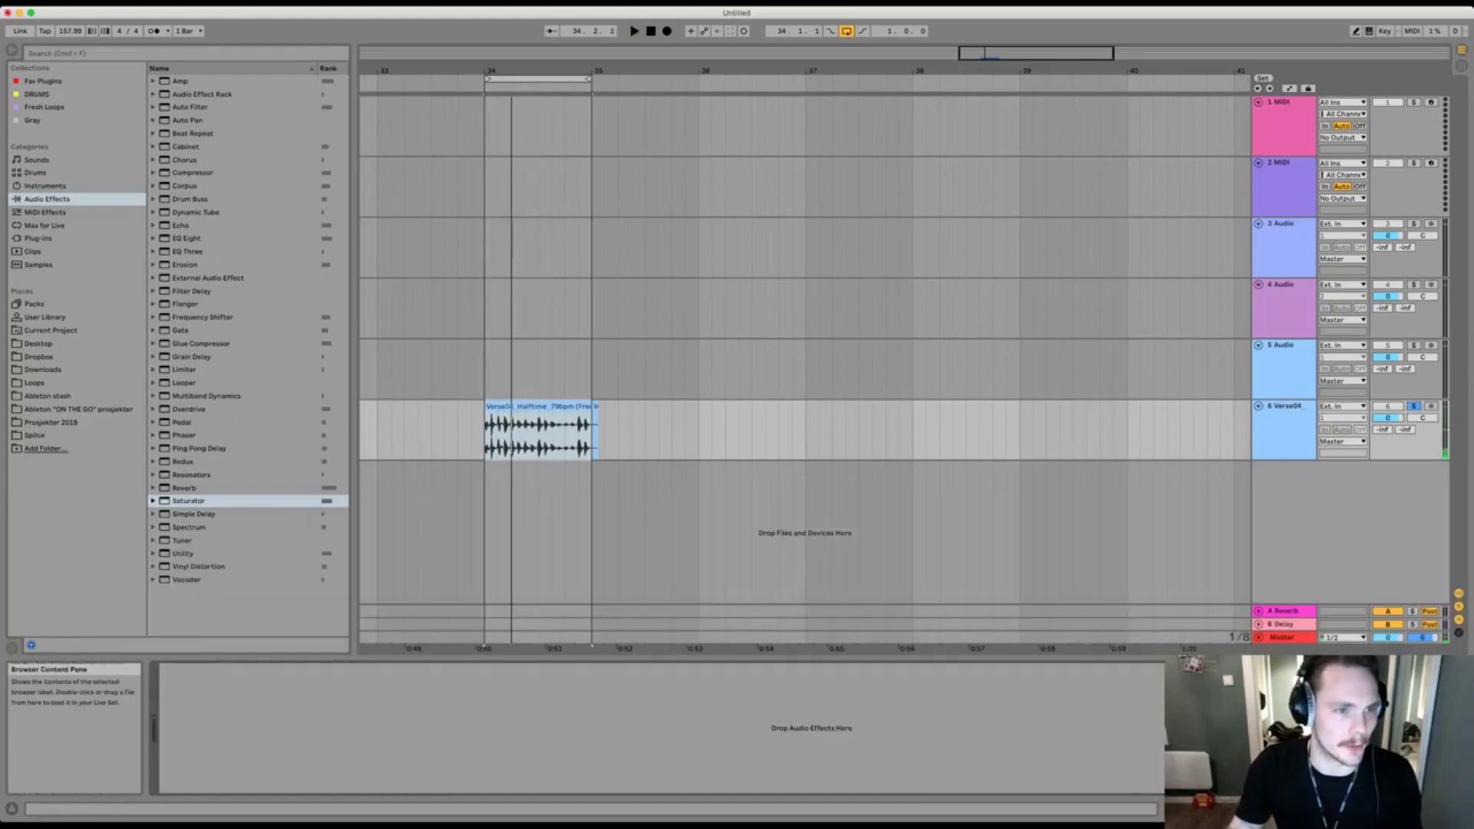
{"action": "double_click", "coordinate": [201, 343]}
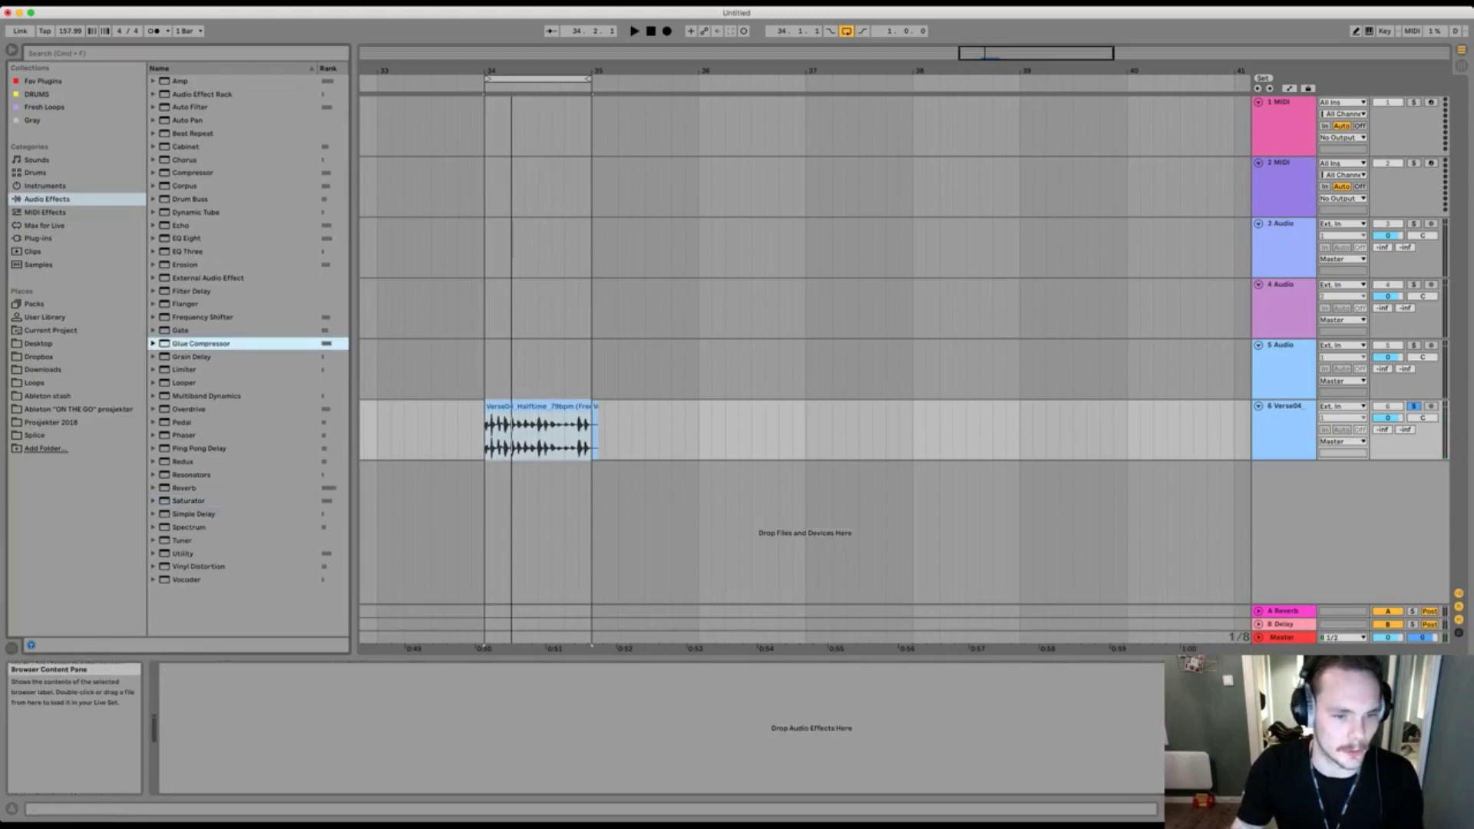
{"action": "key", "text": "space"}
{"action": "key", "text": "space"}
{"action": "key", "text": "space"}
{"action": "left_click_drag", "start_coordinate": [238, 760], "coordinate": [279, 734]}
{"action": "left_click", "coordinate": [329, 694]}
{"action": "key", "text": "space"}
{"action": "key", "text": "space"}
Check the drum track's mixer level and set the Glue Compressor to -17.1 dB threshold and 5.58 dB makeup.
{"action": "key", "text": "Tab"}
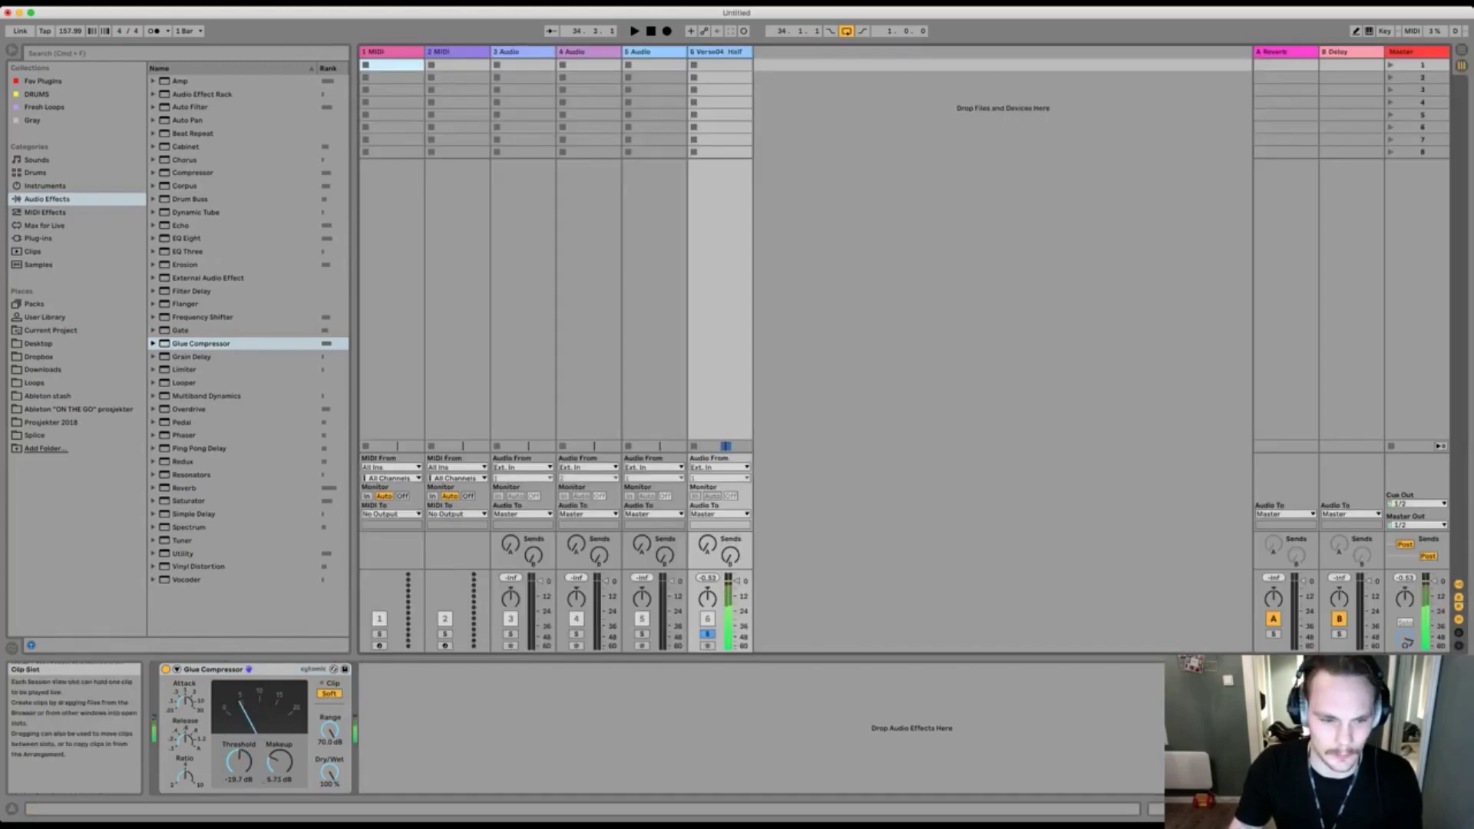
{"action": "key", "text": "Tab"}
{"action": "key", "text": "Tab"}
{"action": "key", "text": "Tab"}
{"action": "left_click_drag", "start_coordinate": [239, 761], "coordinate": [279, 774]}
{"action": "key", "text": "Tab"}
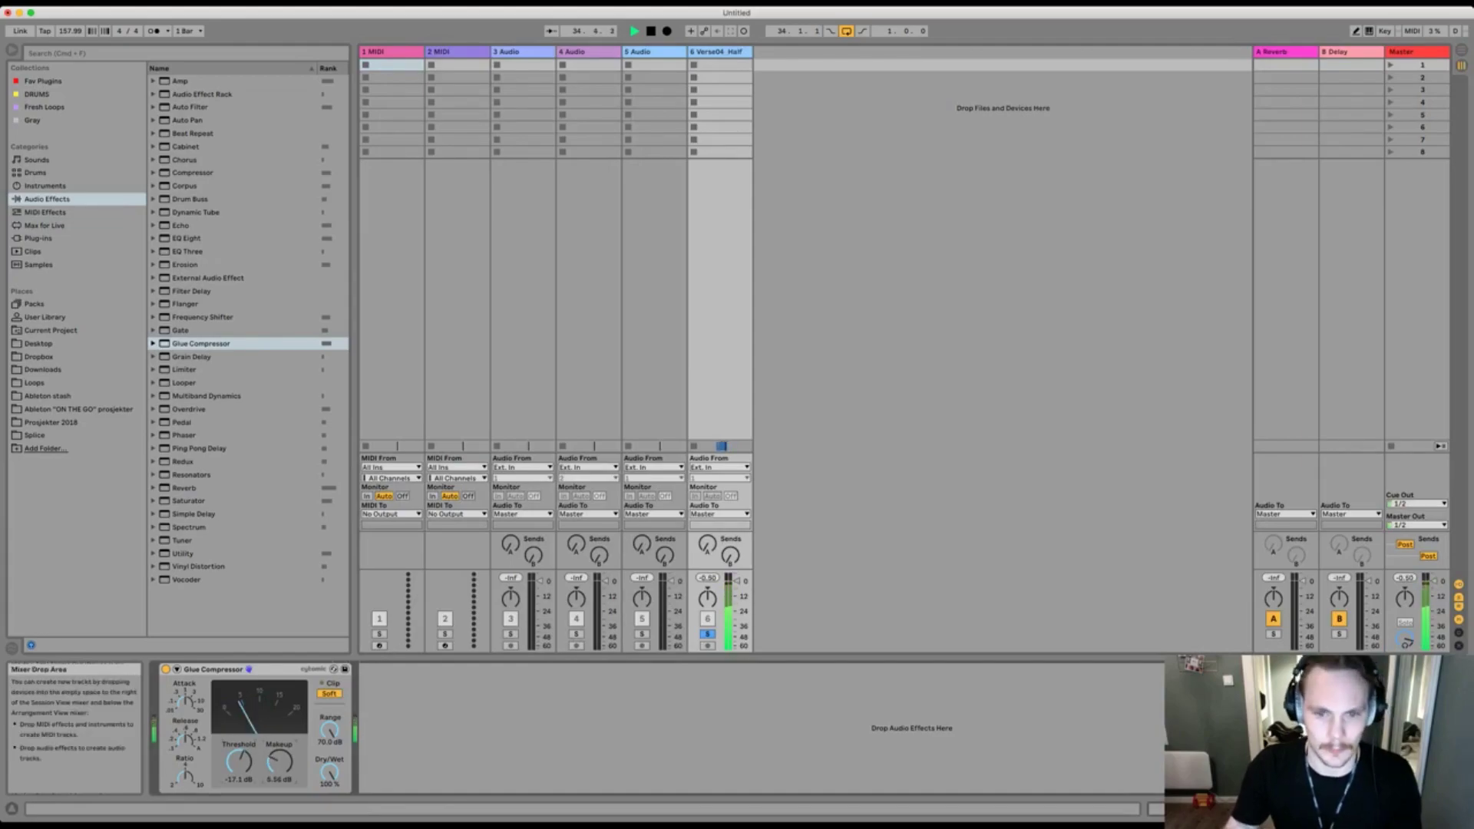
{"action": "key", "text": "Tab"}
{"action": "key", "text": "space"}
Duplicate the compressed drum track, then freeze and flatten the duplicate.
{"action": "key", "text": "super+d"}
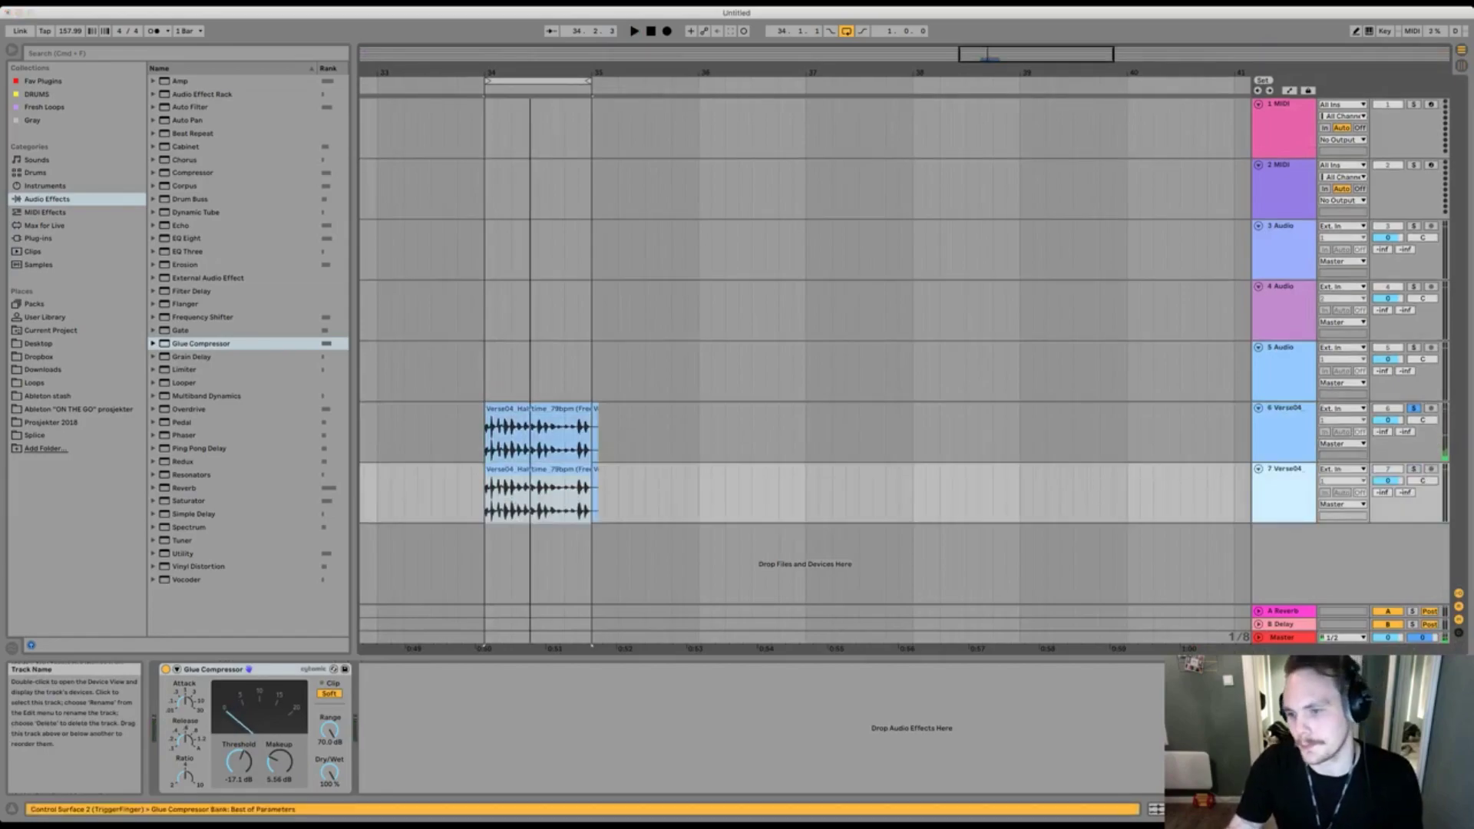
{"action": "key", "text": "super+Tab"}
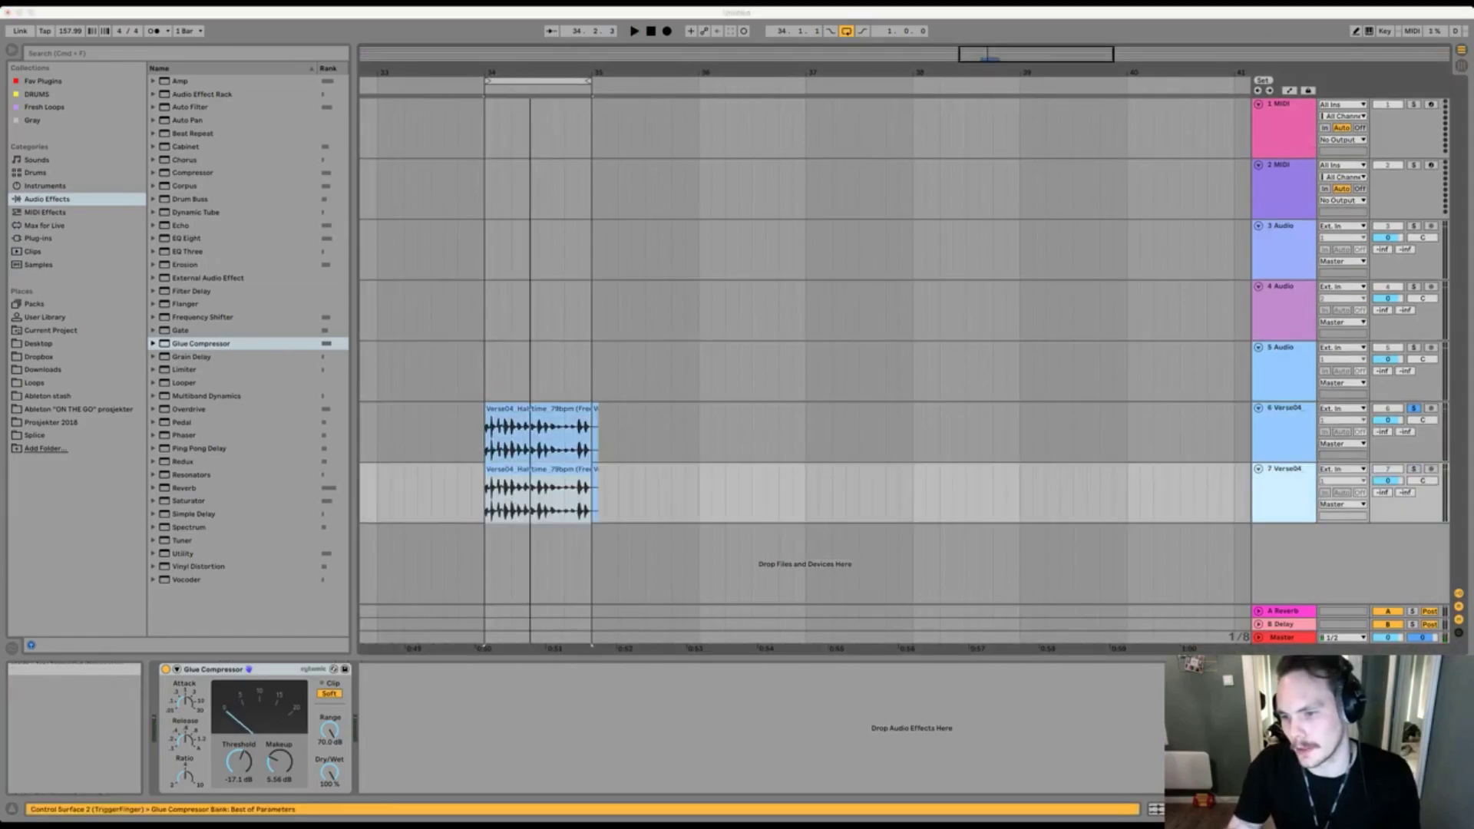
{"action": "key", "text": "super+Tab"}
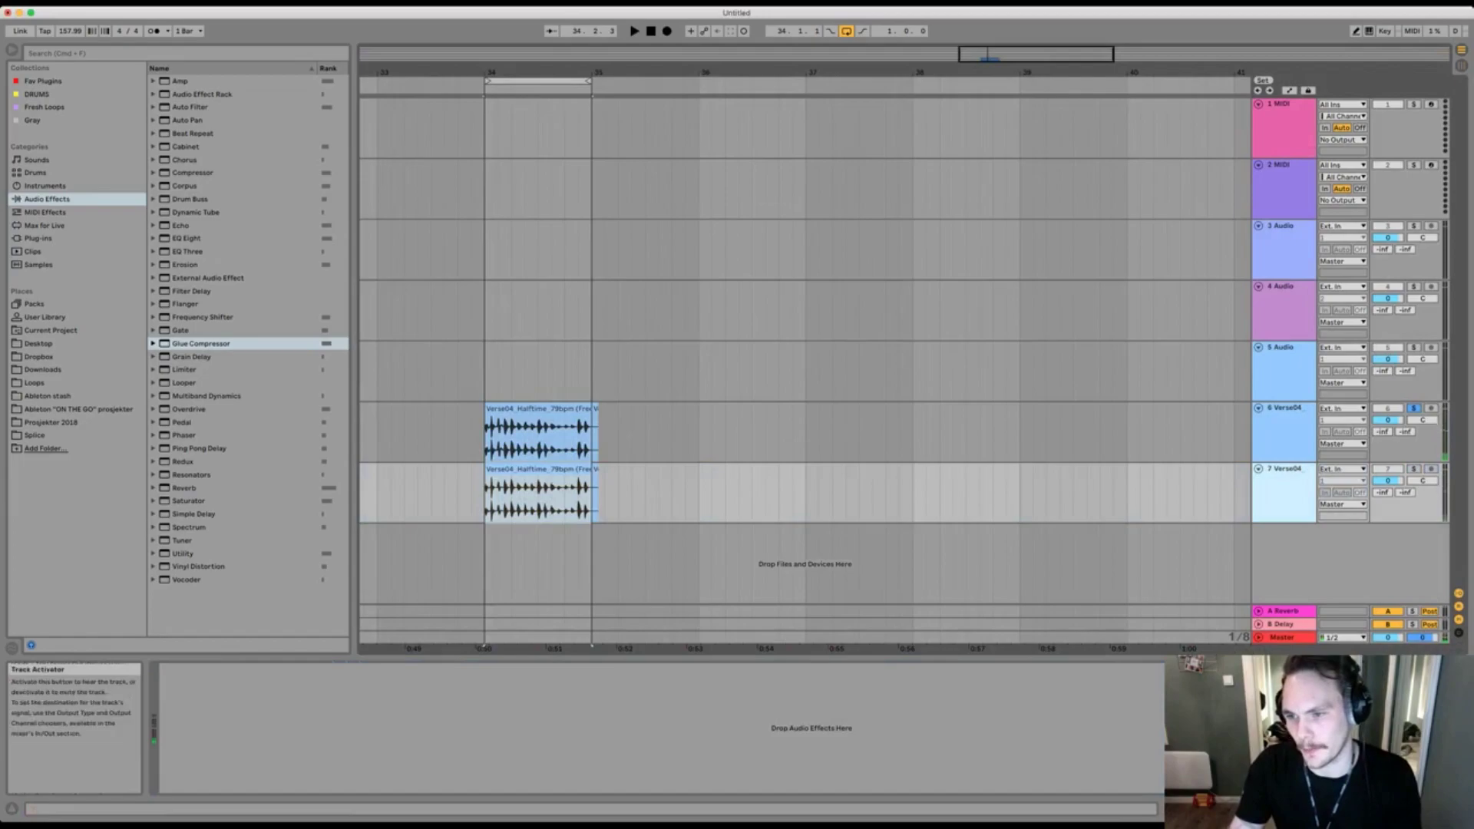
Solo and play the flattened duplicate, and delete the original clips on track 6.
{"action": "left_click", "coordinate": [1413, 469]}
{"action": "key", "text": "space"}
{"action": "left_click", "coordinate": [537, 469]}
{"action": "left_click", "coordinate": [537, 409]}
{"action": "key", "text": "Delete"}
{"action": "left_click", "coordinate": [538, 469]}
{"action": "key", "text": "space"}
{"action": "left_click", "coordinate": [595, 409]}
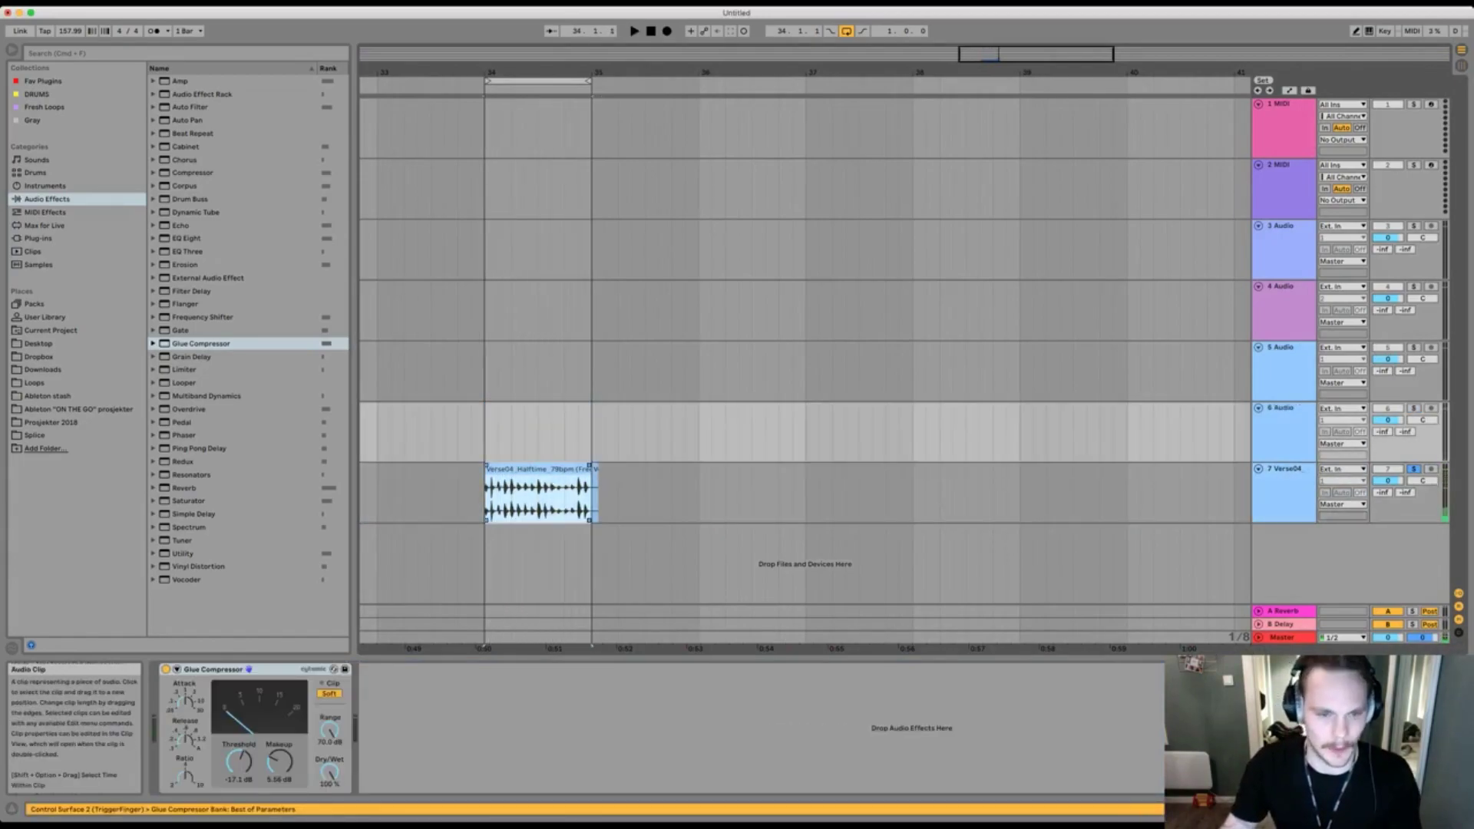
Add a Corpus effect to the flattened drum track.
{"action": "left_click", "coordinate": [502, 491]}
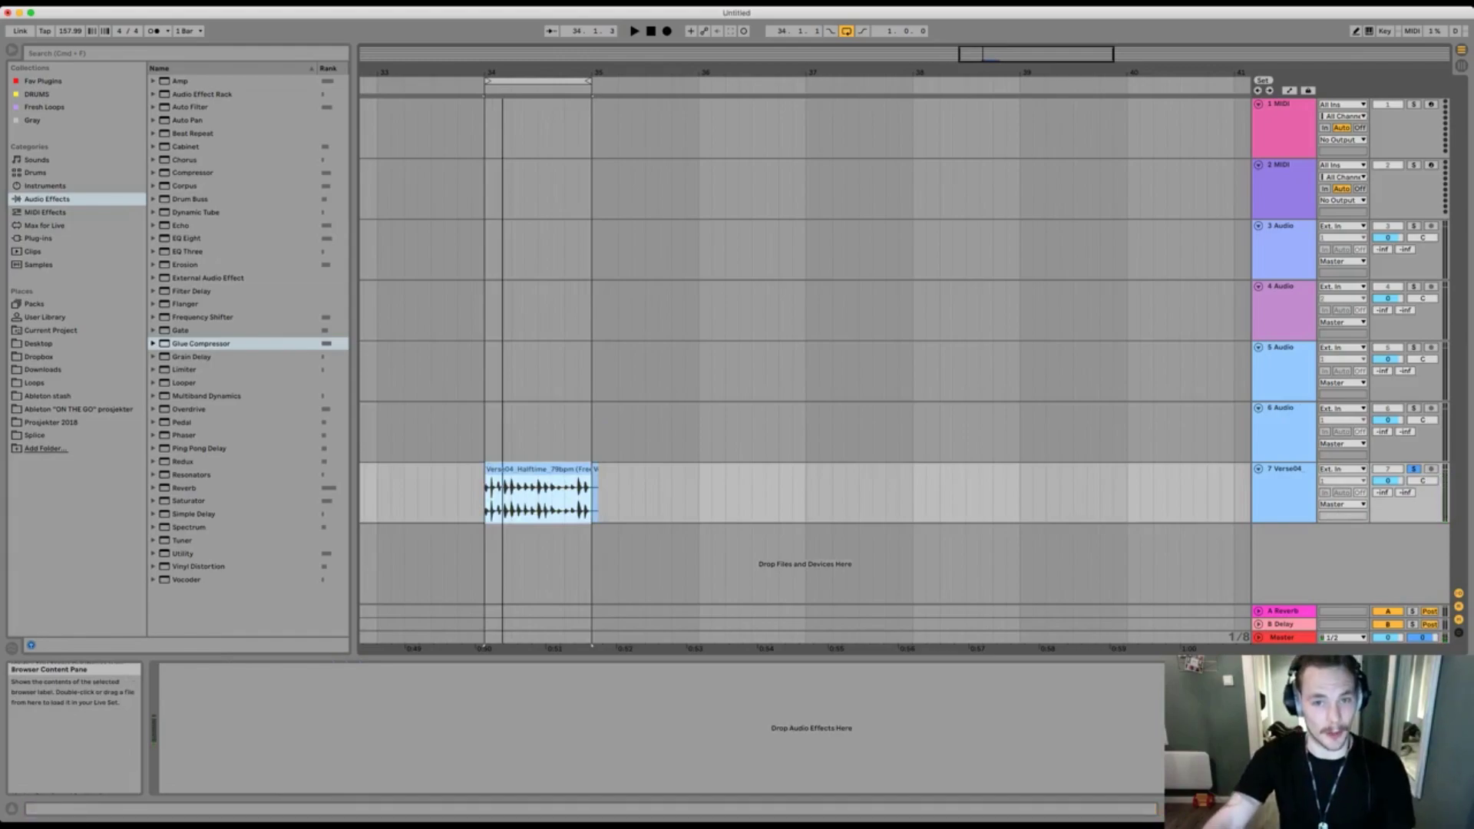
{"action": "left_click", "coordinate": [185, 186]}
{"action": "key", "text": "Return"}
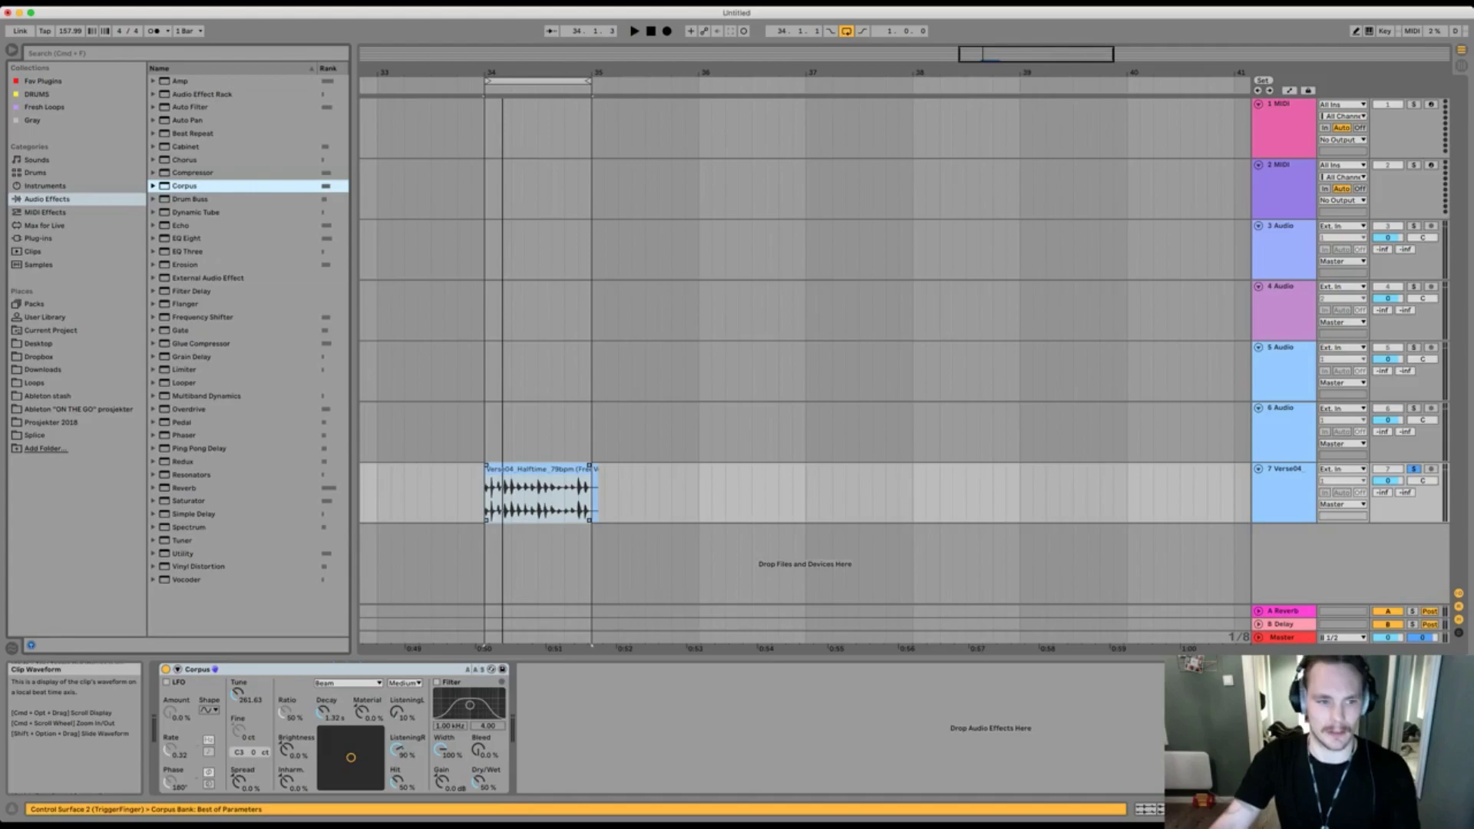
Insert a new MIDI track and load the Operator instrument on it.
{"action": "key", "text": "super+shift+t"}
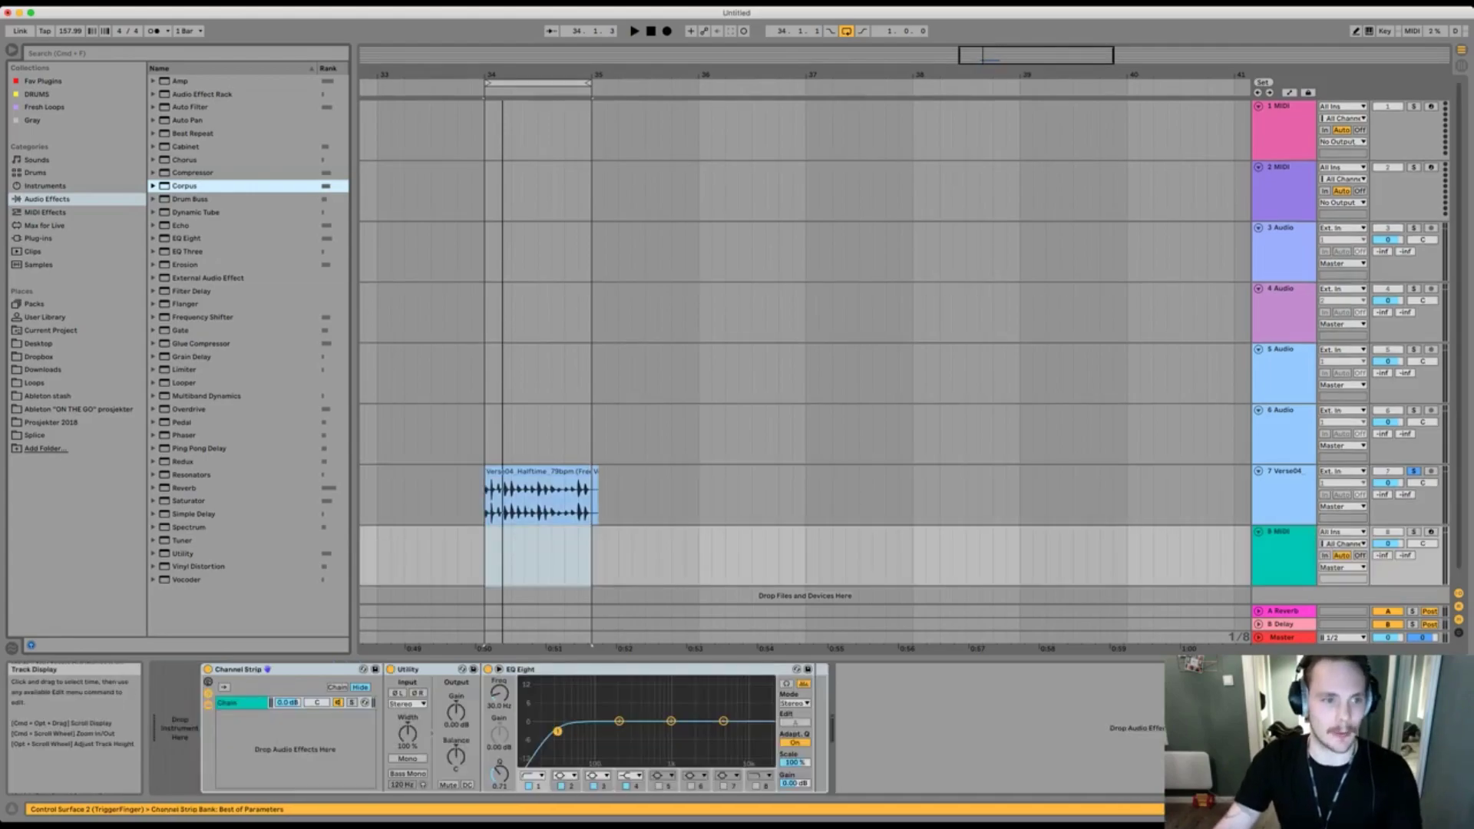
{"action": "left_click", "coordinate": [46, 186]}
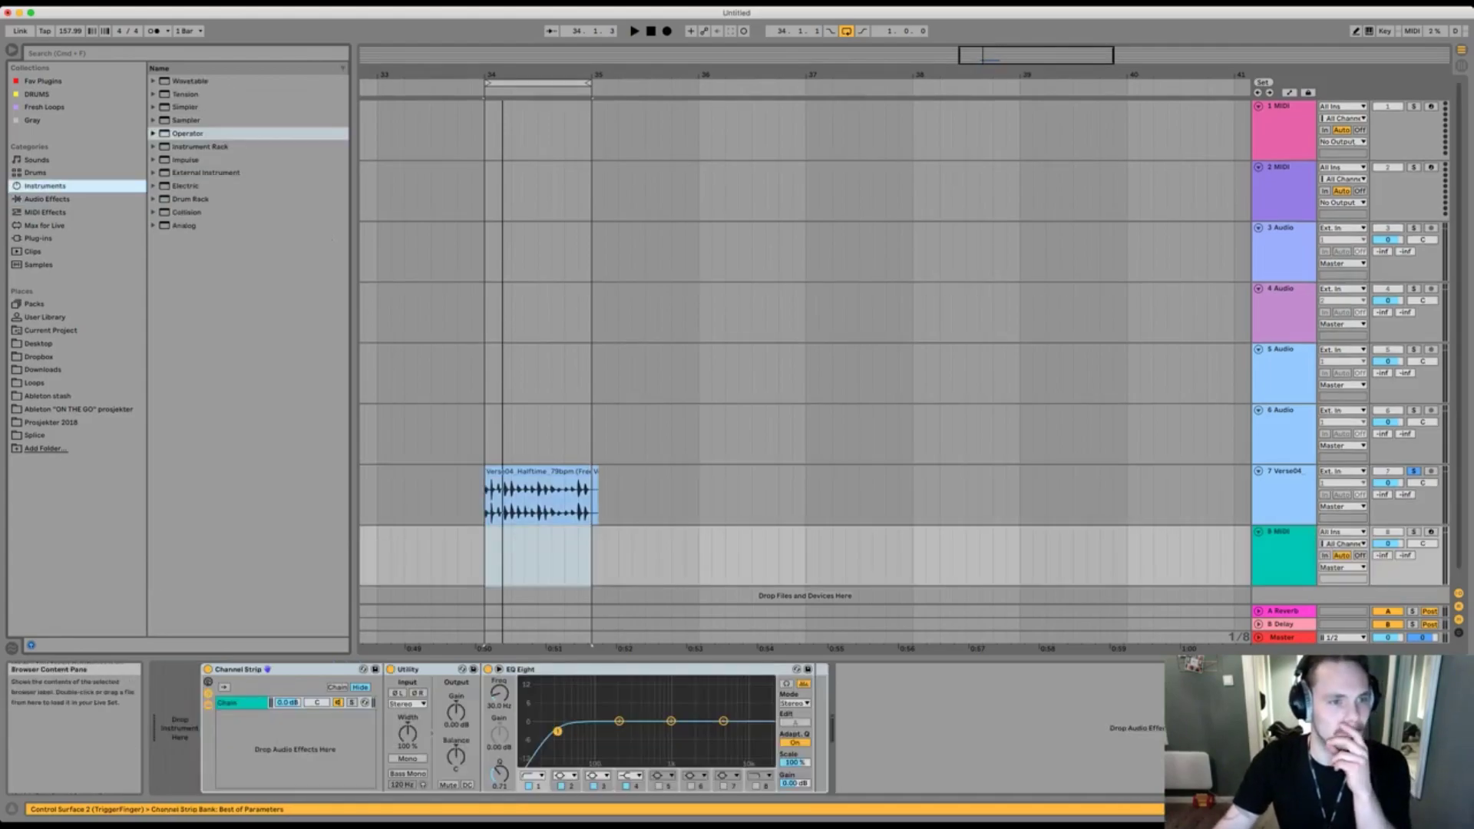
{"action": "double_click", "coordinate": [188, 134]}
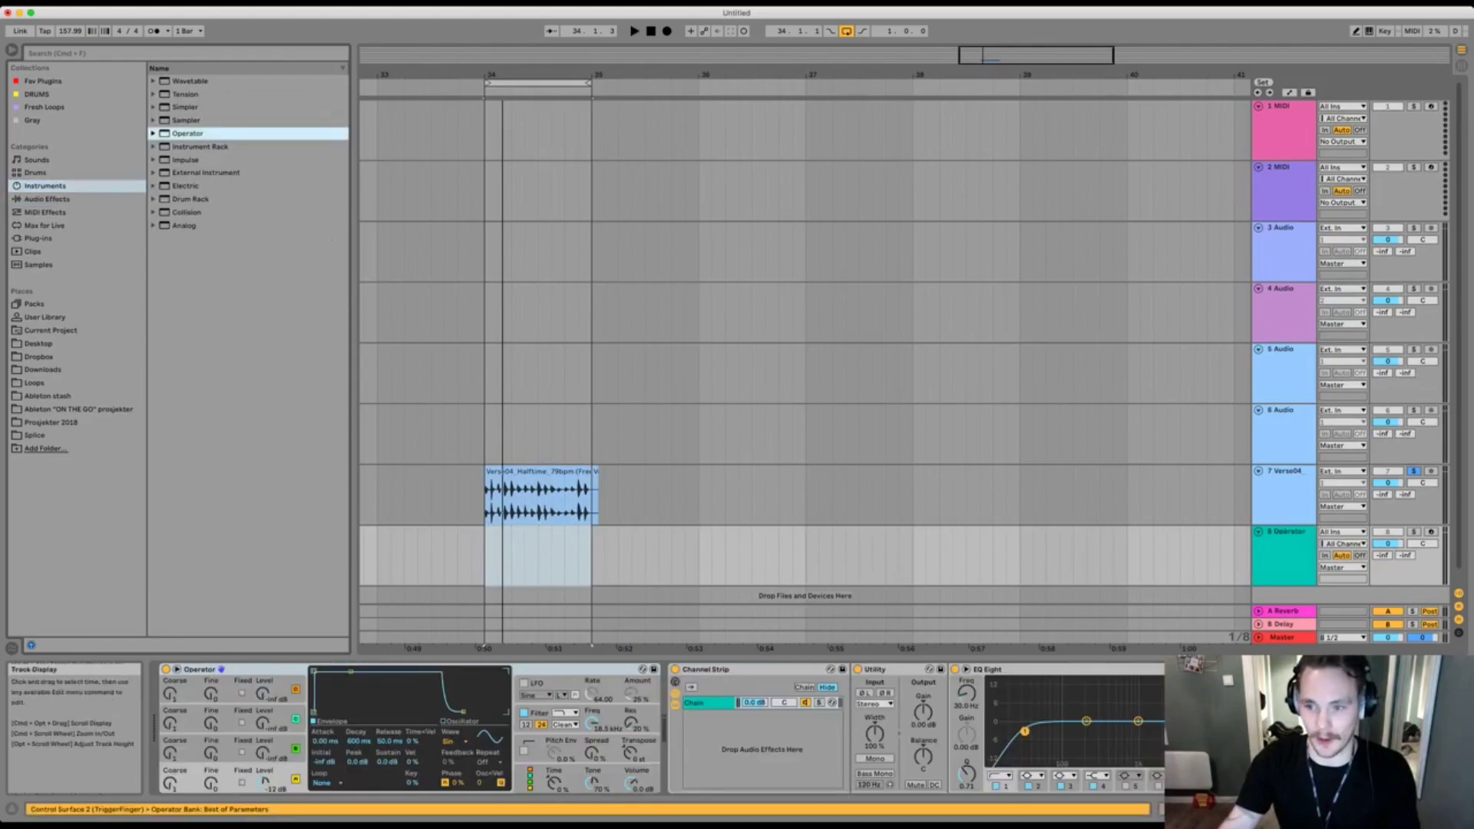
Bypass Corpus, then arm and solo the Operator track to find the drum loop's pitch by ear.
{"action": "left_click", "coordinate": [1287, 482]}
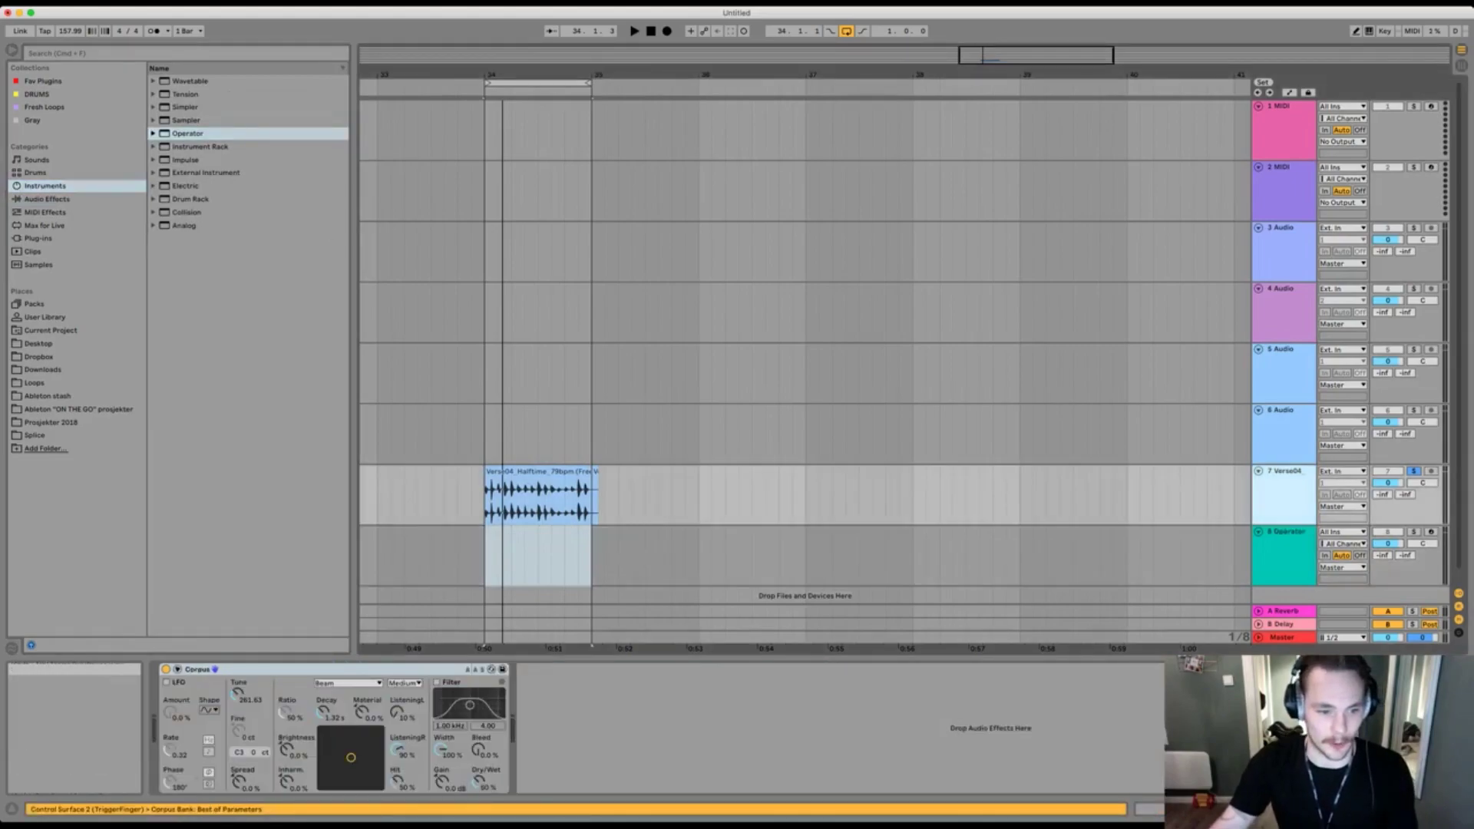
{"action": "left_click", "coordinate": [165, 669]}
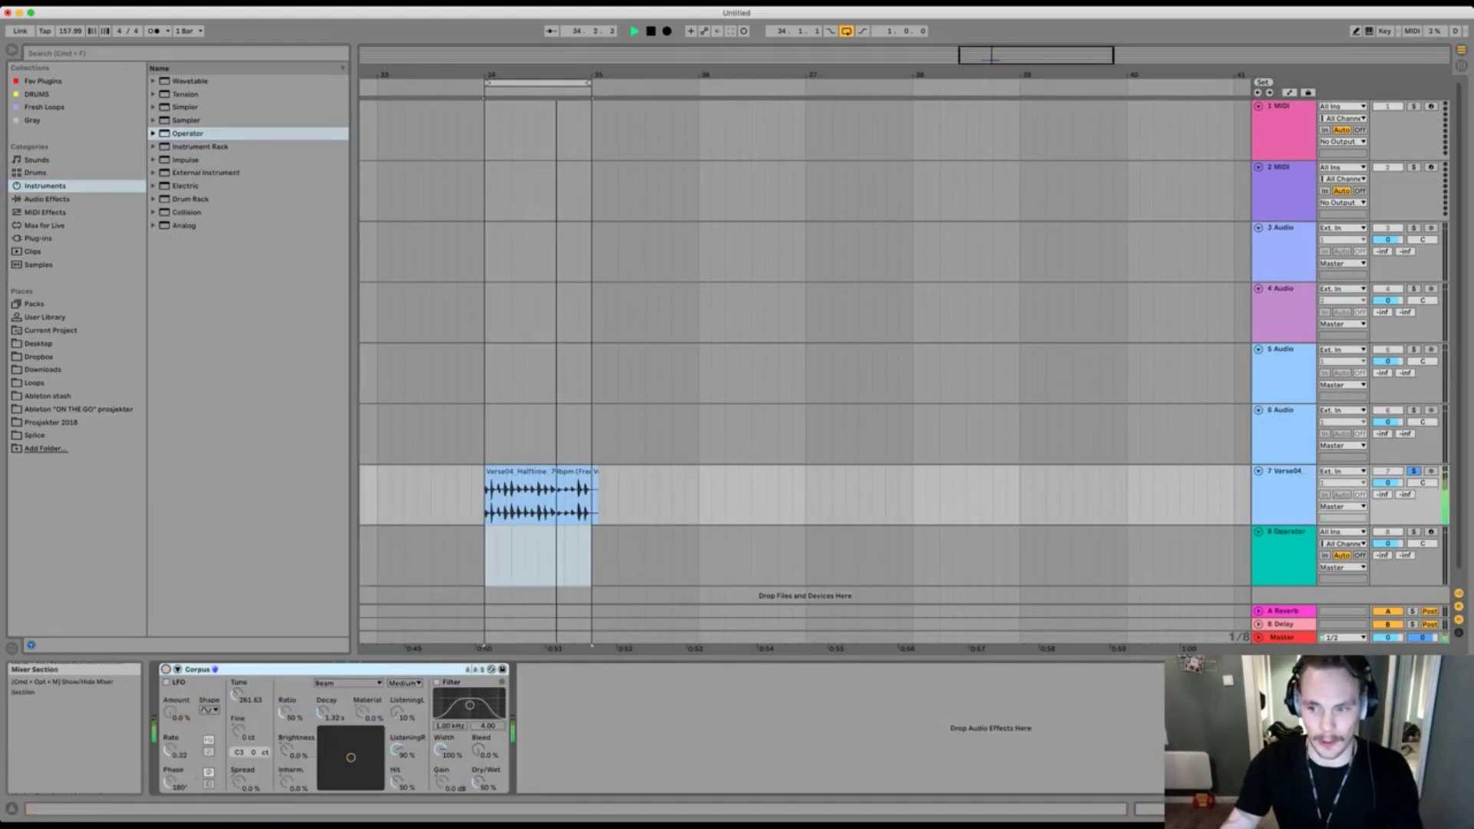
{"action": "left_click", "coordinate": [1431, 531]}
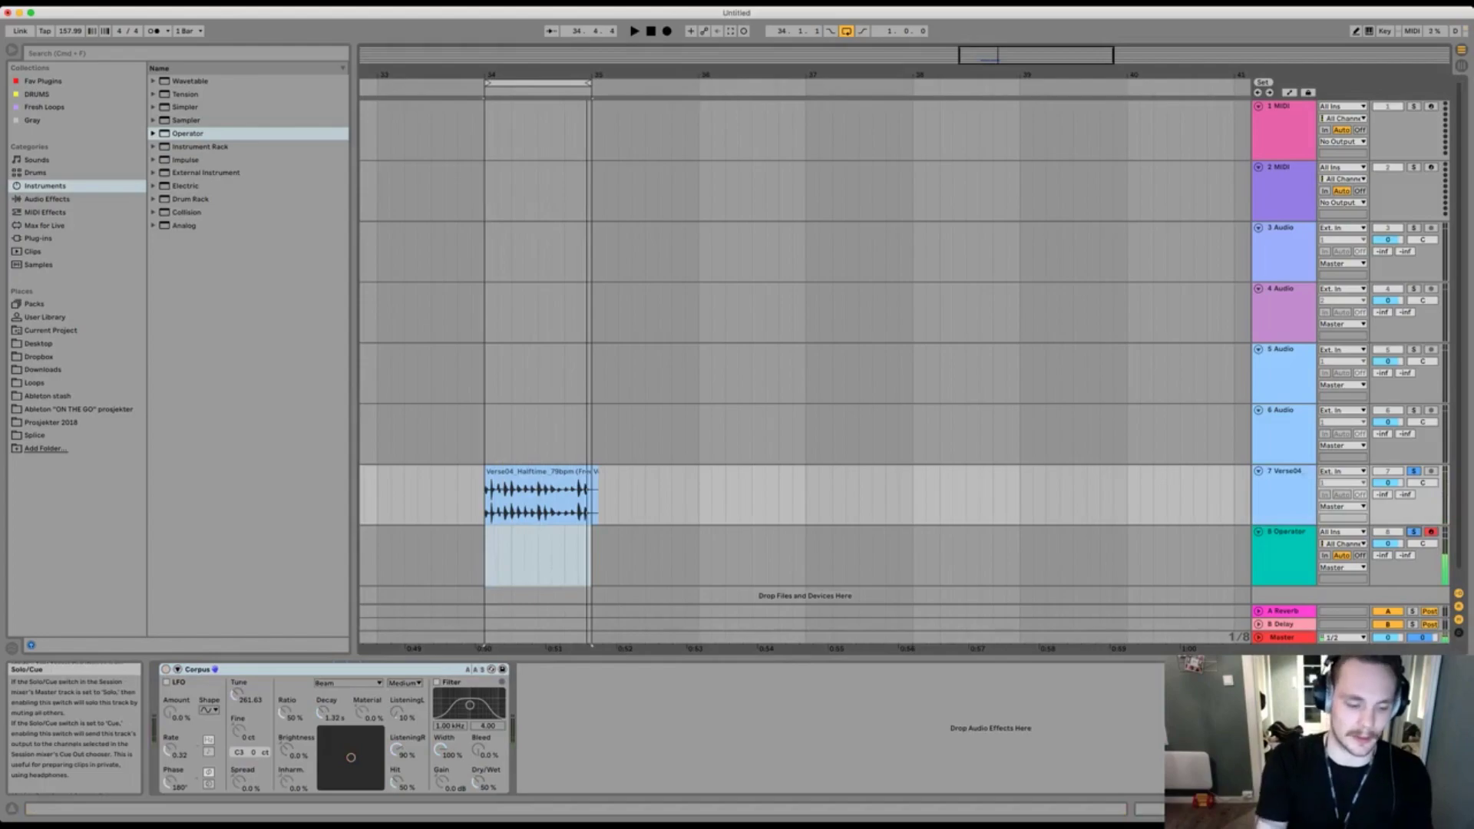
{"action": "key", "text": "space"}
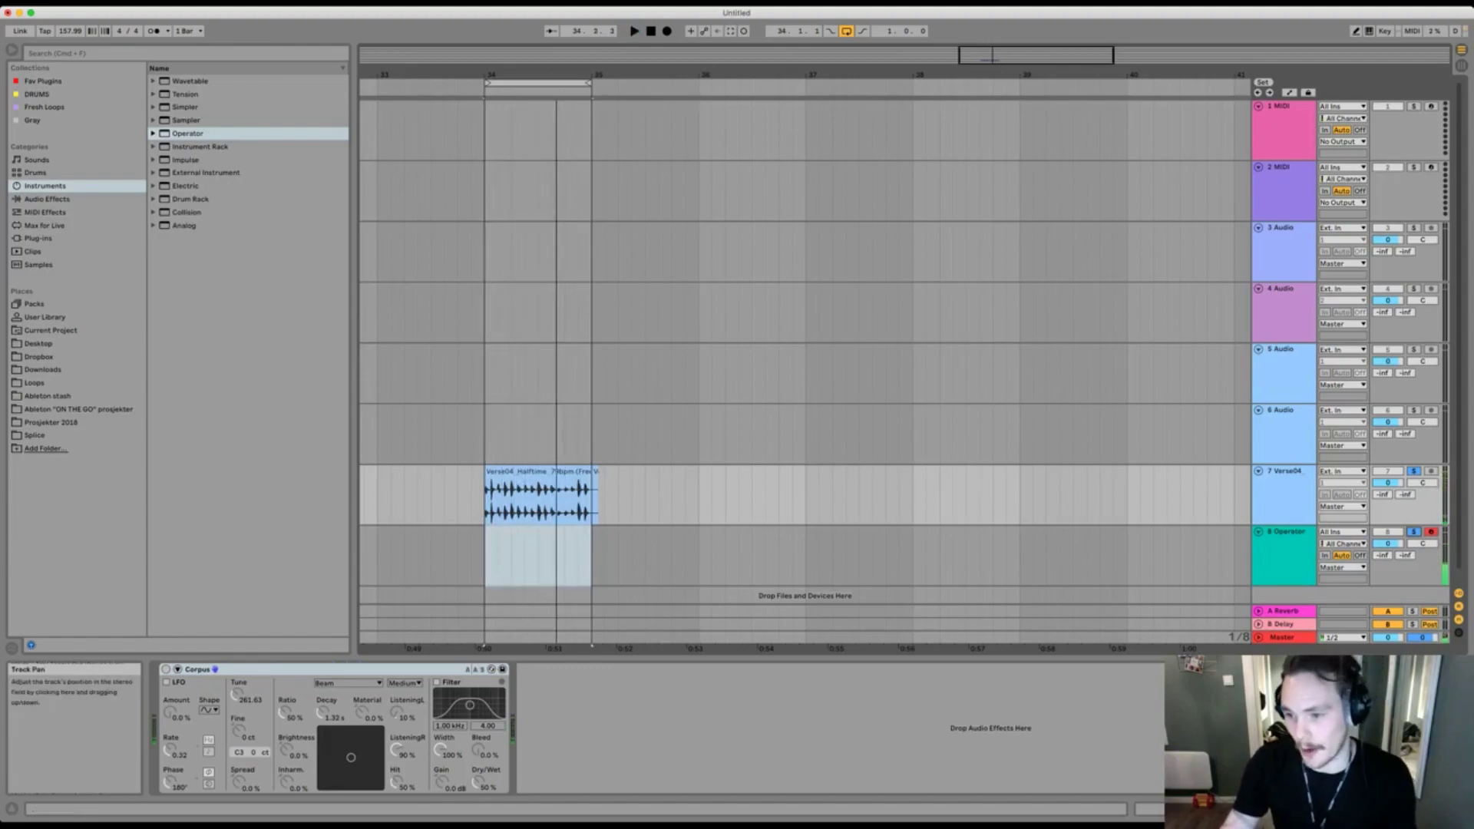
Return the solo to the drum track, reactivate Corpus, and play the loop through it.
{"action": "left_click", "coordinate": [1414, 472]}
{"action": "left_click", "coordinate": [1413, 471]}
{"action": "key", "text": "space"}
{"action": "key", "text": "space"}
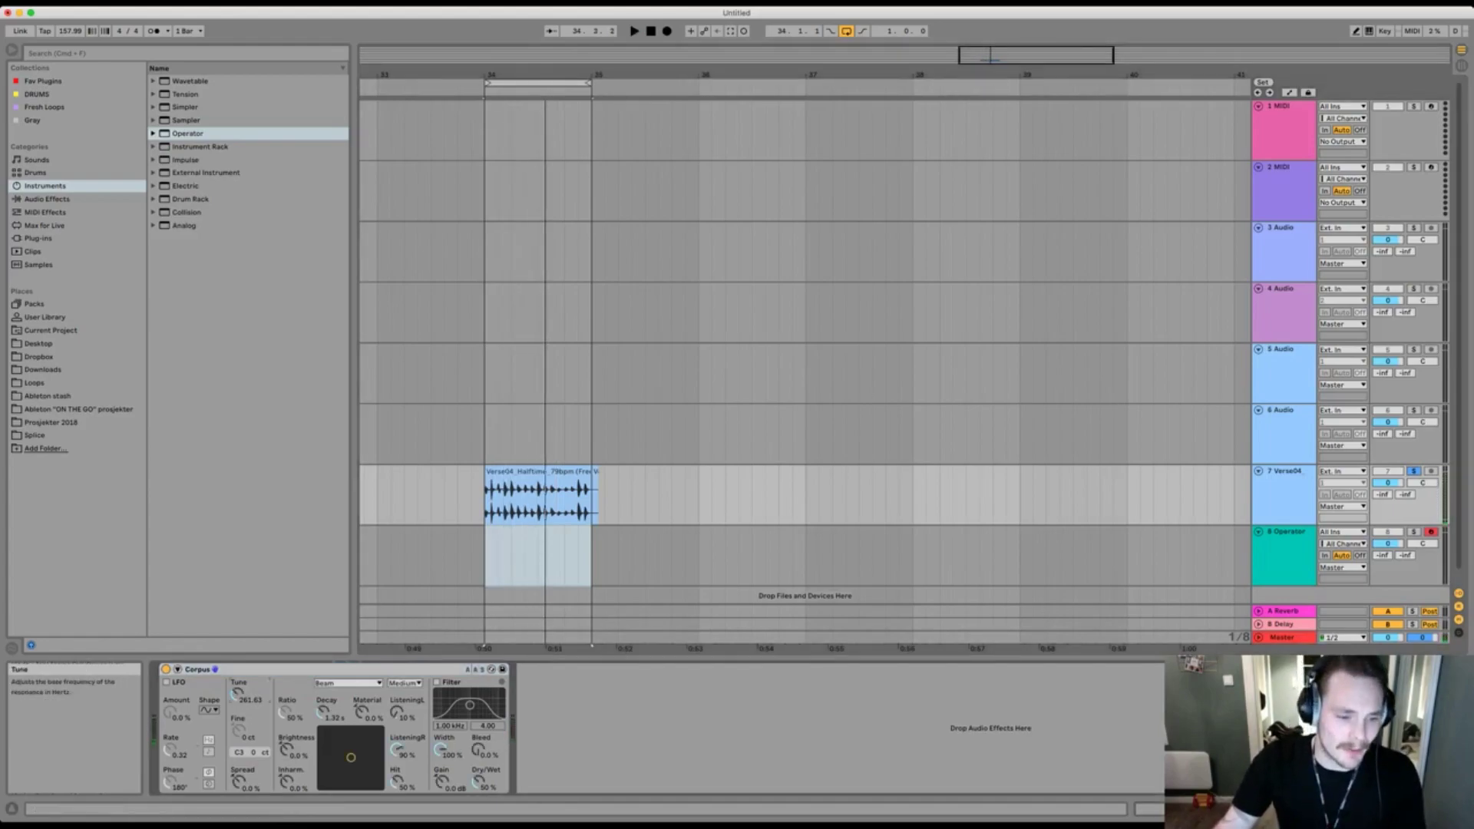
{"action": "key", "text": "space"}
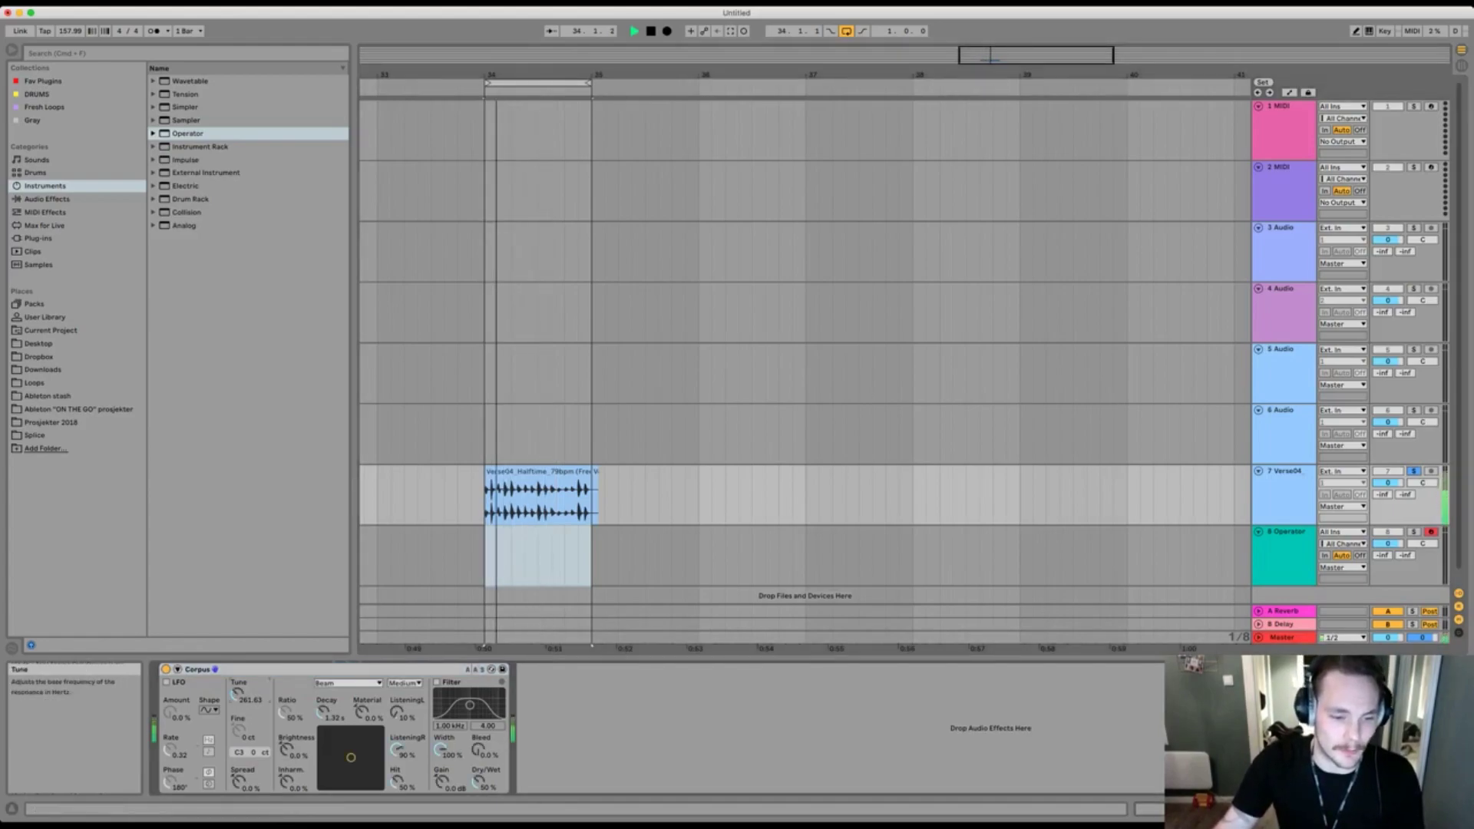
Tune the Corpus resonance to D3, 0 ct while playing the loop.
{"action": "left_click_drag", "start_coordinate": [238, 695], "coordinate": [238, 693]}
{"action": "key", "text": "space"}
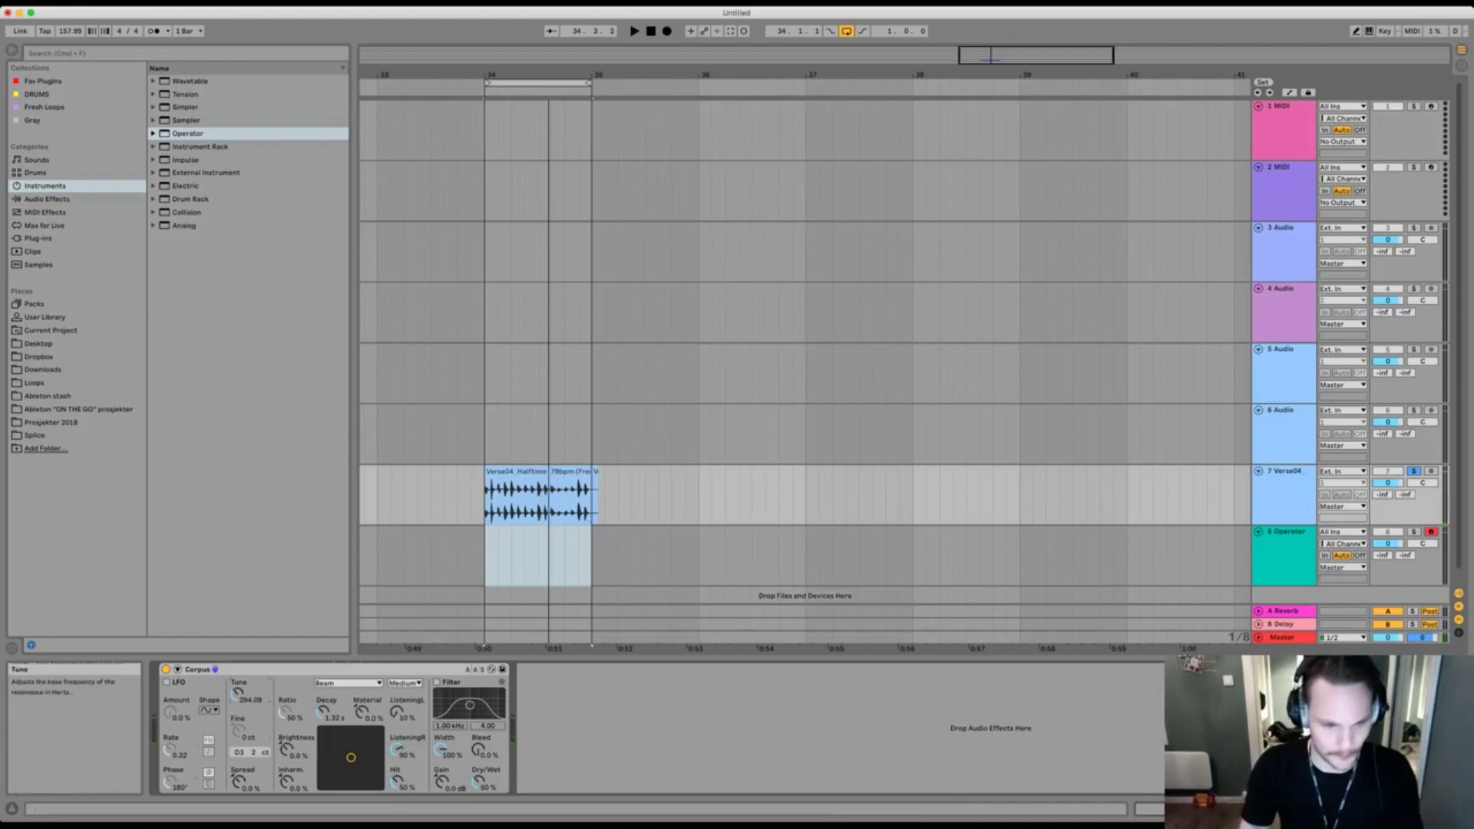
{"action": "key", "text": "space"}
{"action": "left_click_drag", "start_coordinate": [237, 693], "coordinate": [237, 694]}
{"action": "key", "text": "space"}
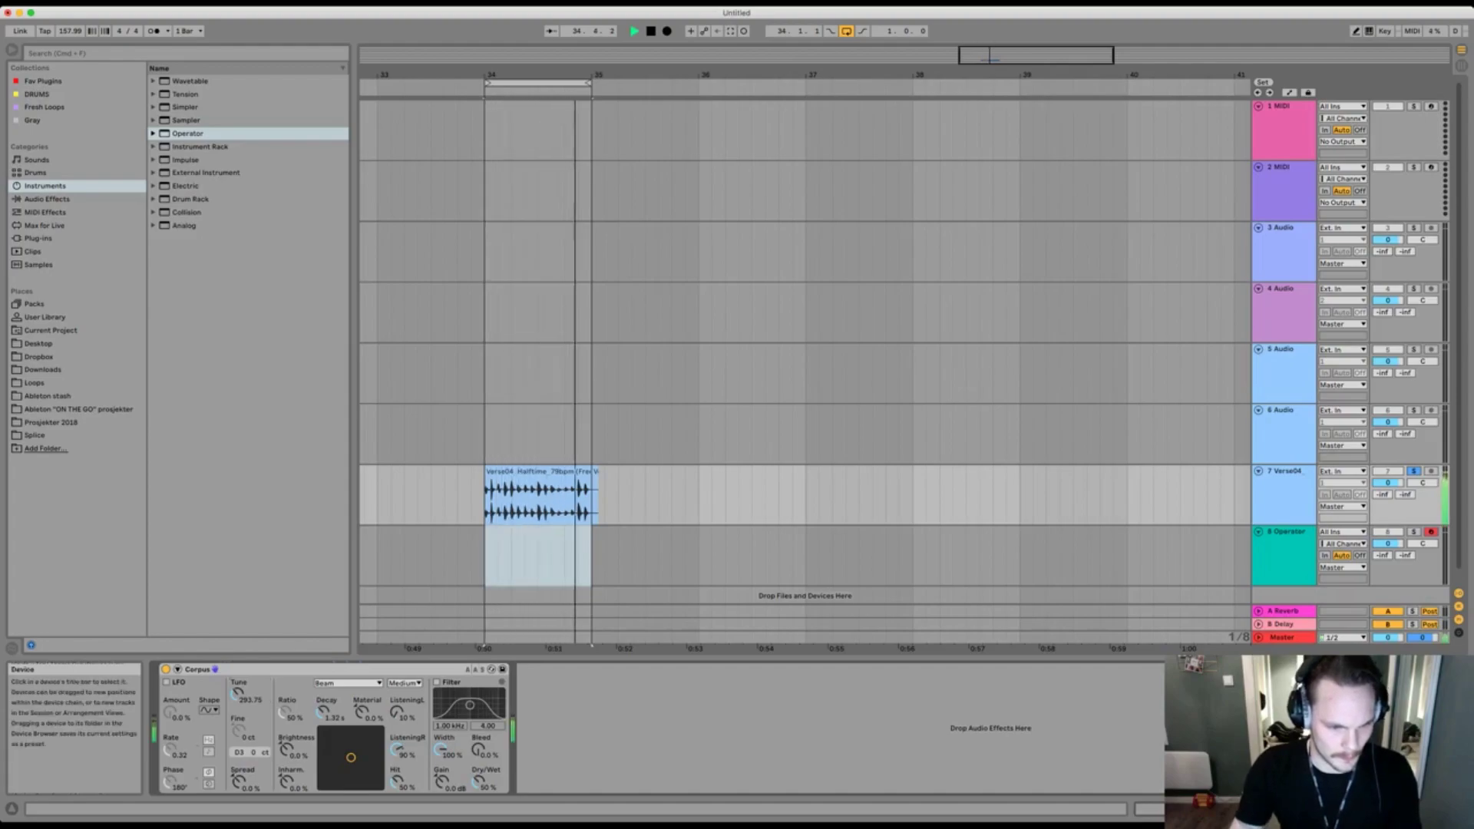
Audition alternative Corpus resonator types while adjusting the resonator pad and shortening the decay.
{"action": "left_click_drag", "start_coordinate": [351, 757], "coordinate": [337, 758]}
{"action": "left_click", "coordinate": [347, 683]}
{"action": "left_click", "coordinate": [338, 736]}
{"action": "left_click", "coordinate": [348, 683]}
{"action": "left_click", "coordinate": [338, 694]}
{"action": "left_click_drag", "start_coordinate": [323, 712], "coordinate": [333, 763]}
{"action": "left_click", "coordinate": [347, 683]}
{"action": "left_click", "coordinate": [338, 661]}
Switch Corpus to Pipe with Spread and Opening at 0.0%, decay at 50 ms, and tuning at D0, 4 ct.
{"action": "left_click_drag", "start_coordinate": [239, 781], "coordinate": [239, 815]}
{"action": "left_click_drag", "start_coordinate": [287, 782], "coordinate": [286, 825]}
{"action": "left_click", "coordinate": [348, 683]}
{"action": "left_click", "coordinate": [342, 696]}
{"action": "left_click_drag", "start_coordinate": [284, 781], "coordinate": [285, 823]}
{"action": "left_click_drag", "start_coordinate": [323, 712], "coordinate": [323, 730]}
{"action": "left_click_drag", "start_coordinate": [238, 694], "coordinate": [238, 779]}
{"action": "key", "text": "space"}
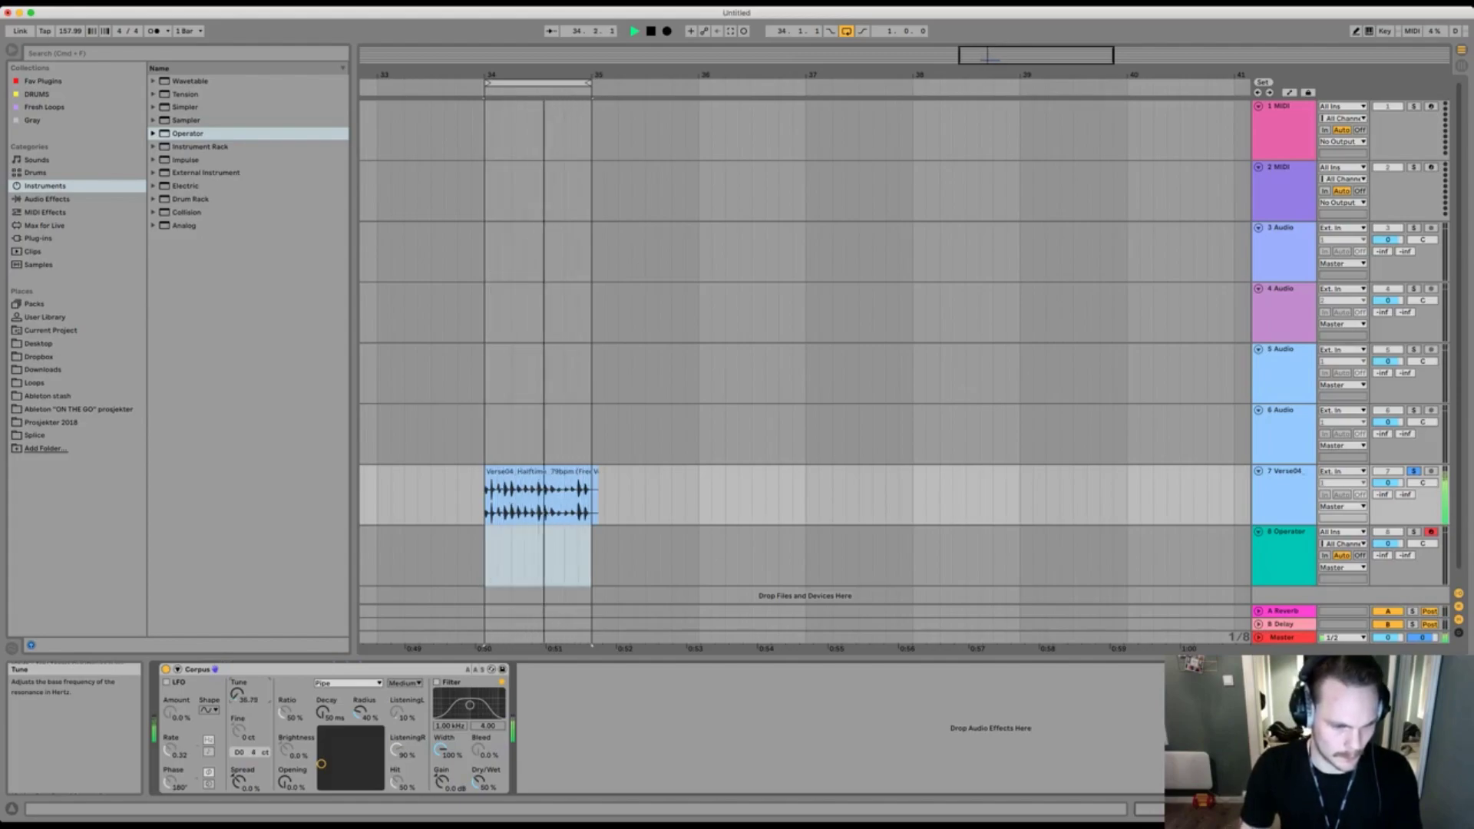
Switch Corpus to the Tube resonator with 171 ms decay and 38% radius, tuned to D0, 1 ct.
{"action": "left_click", "coordinate": [348, 683]}
{"action": "left_click", "coordinate": [341, 695]}
{"action": "left_click_drag", "start_coordinate": [322, 713], "coordinate": [360, 707]}
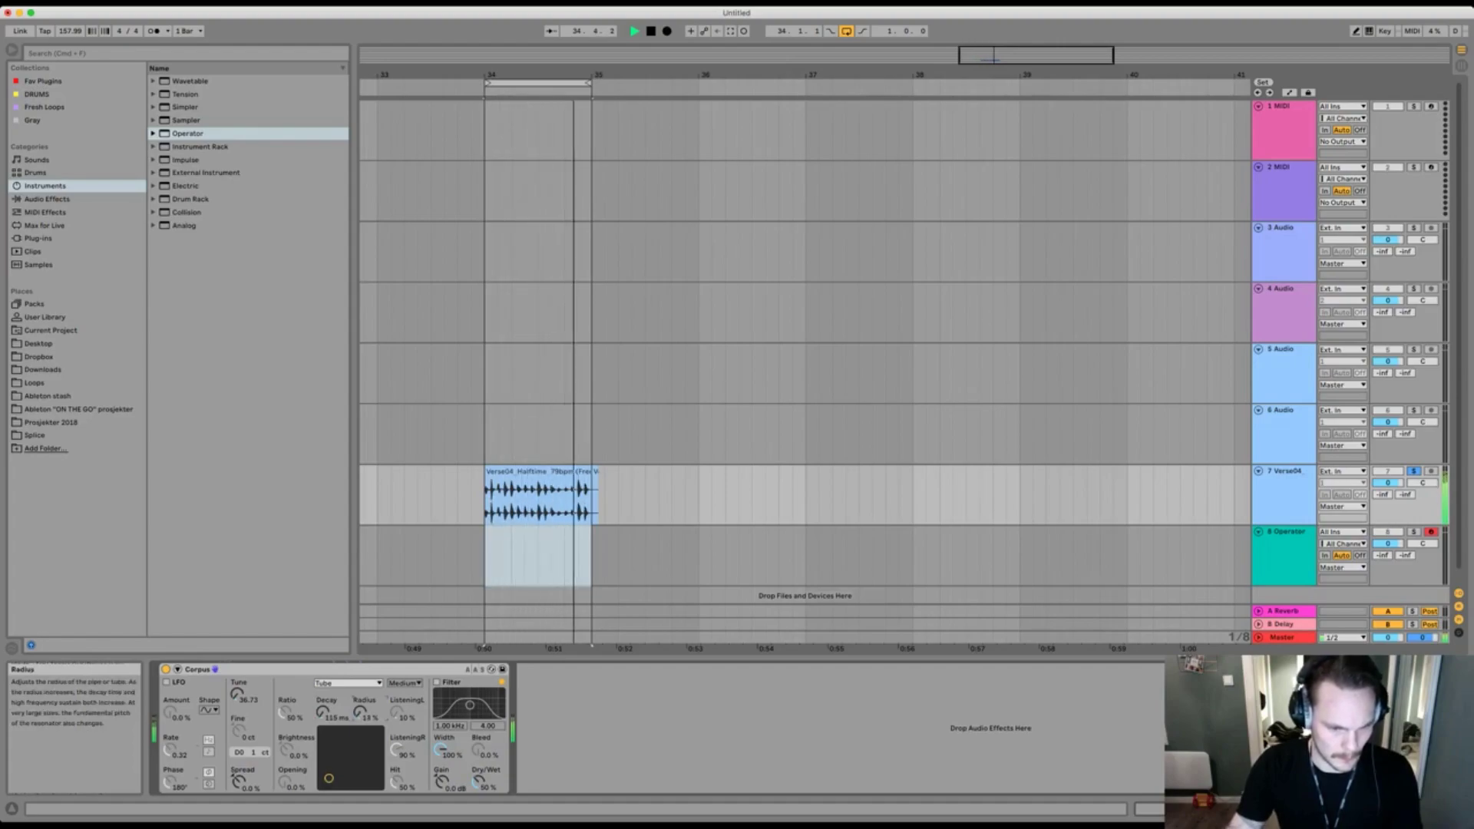
{"action": "mouse_move", "coordinate": [328, 766]}
{"action": "left_mouse_down"}
{"action": "mouse_move", "coordinate": [331, 753]}
{"action": "mouse_move", "coordinate": [332, 777]}
{"action": "left_mouse_up"}
{"action": "key", "text": "space"}
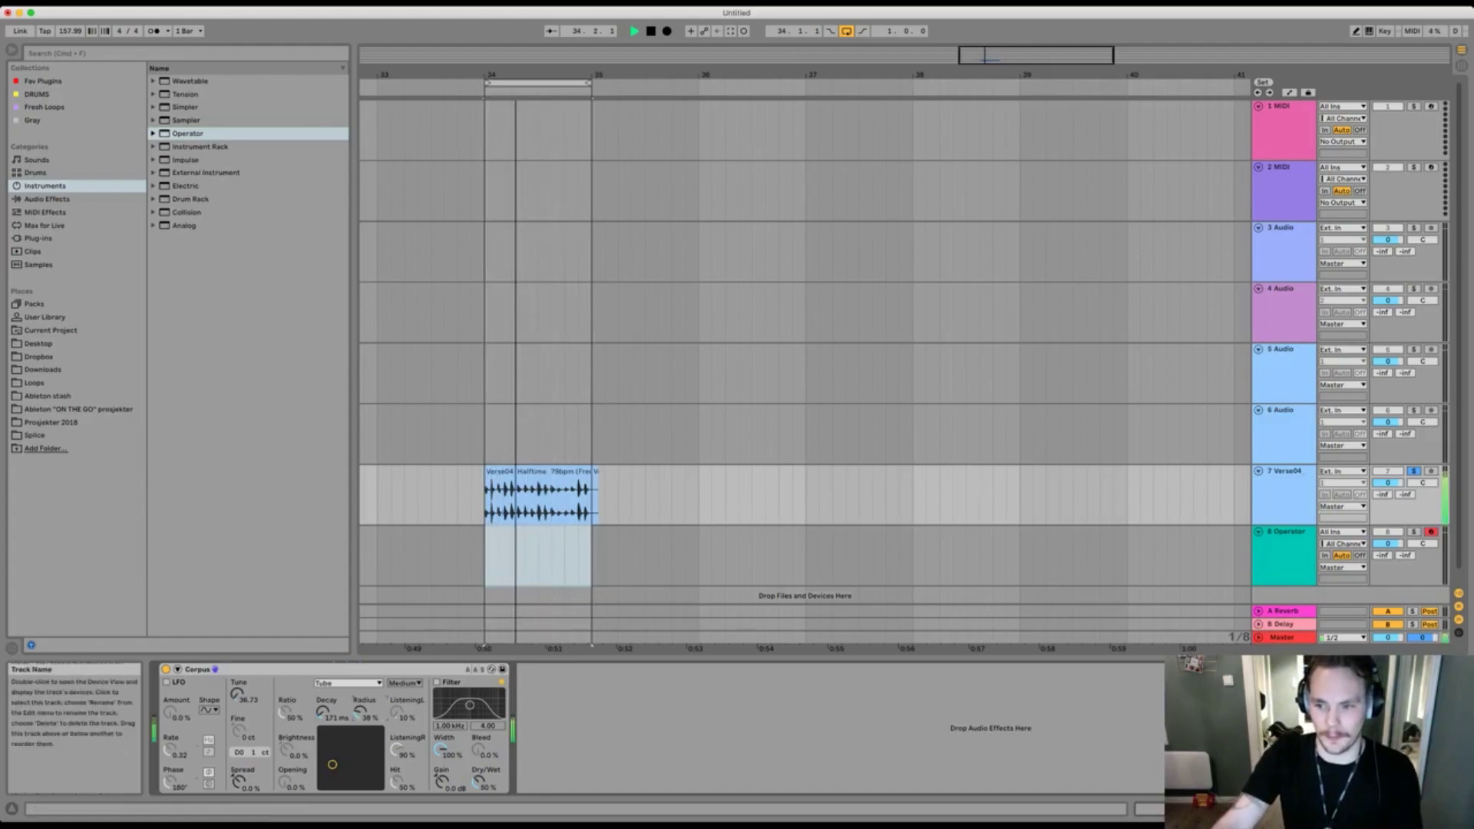
{"action": "key", "text": "Tab"}
{"action": "key", "text": "Tab"}
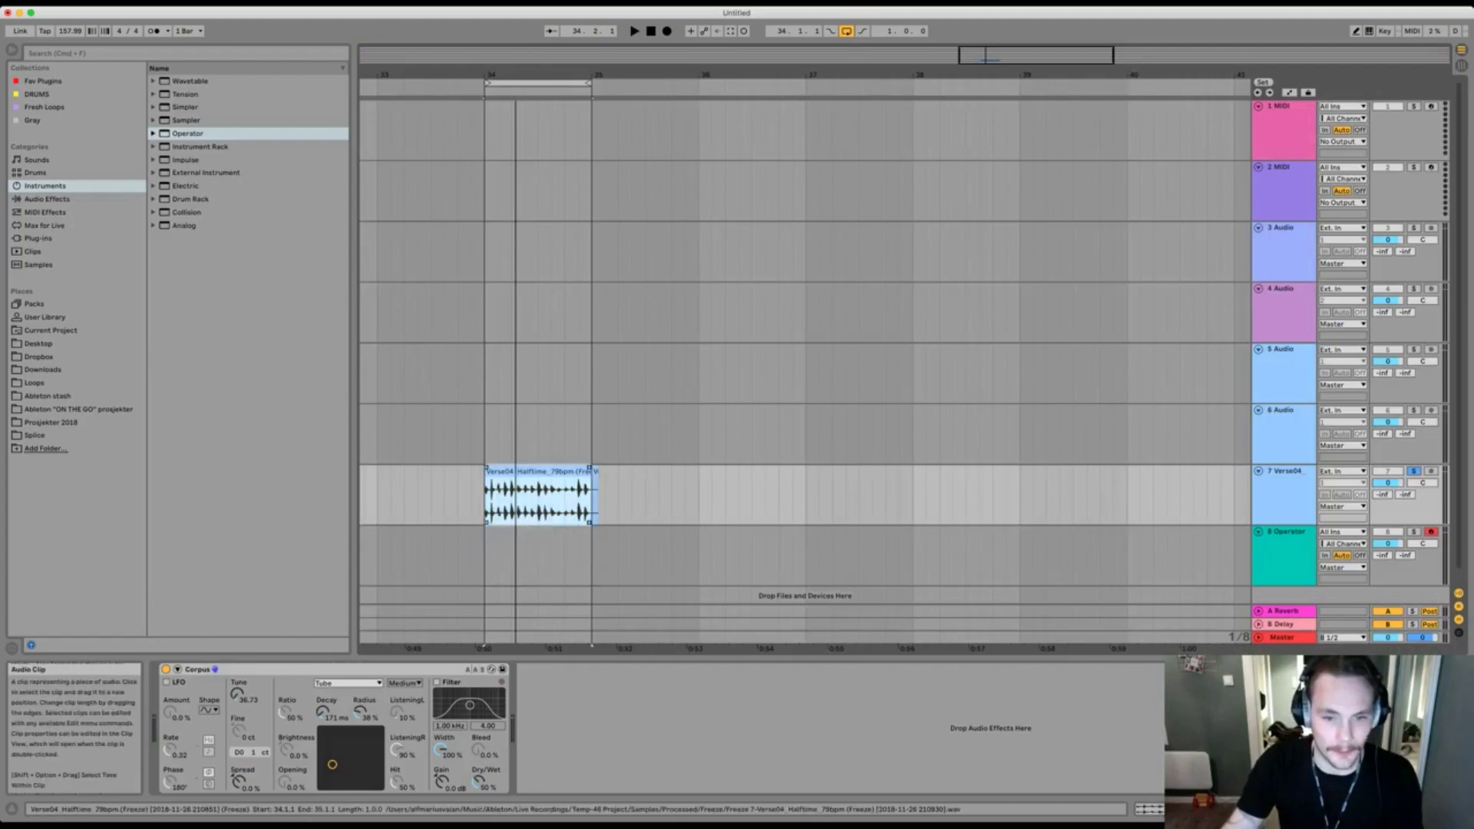
Duplicate the one-bar clip to four repeats, extend the loop region to four bars, and play it.
{"action": "key", "text": "ctrl+d"}
{"action": "key", "text": "ctrl+d"}
{"action": "left_click_drag", "start_coordinate": [590, 83], "coordinate": [913, 82]}
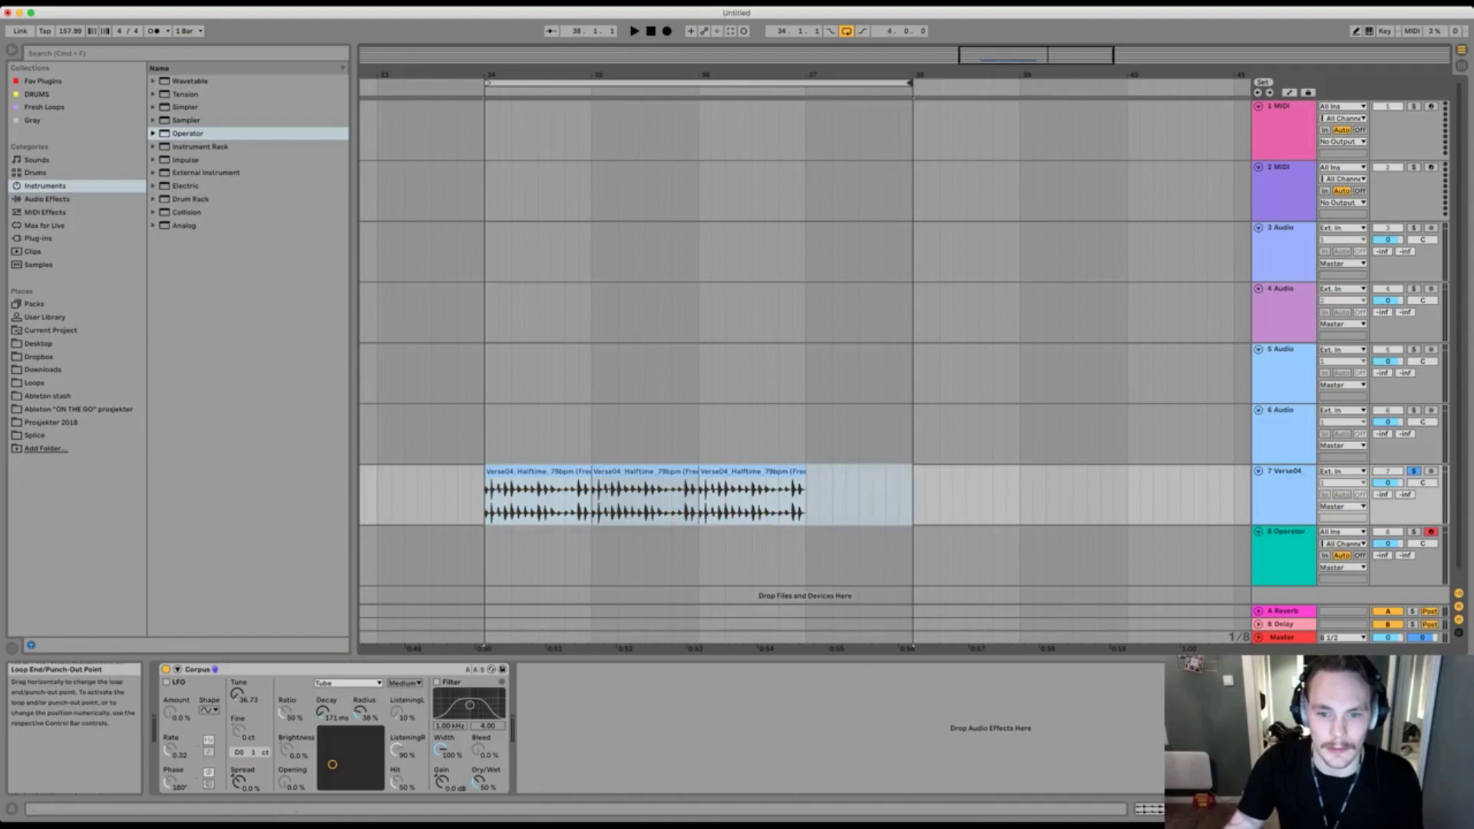
{"action": "key", "text": "ctrl+d"}
{"action": "left_click", "coordinate": [538, 472]}
{"action": "key", "text": "space"}
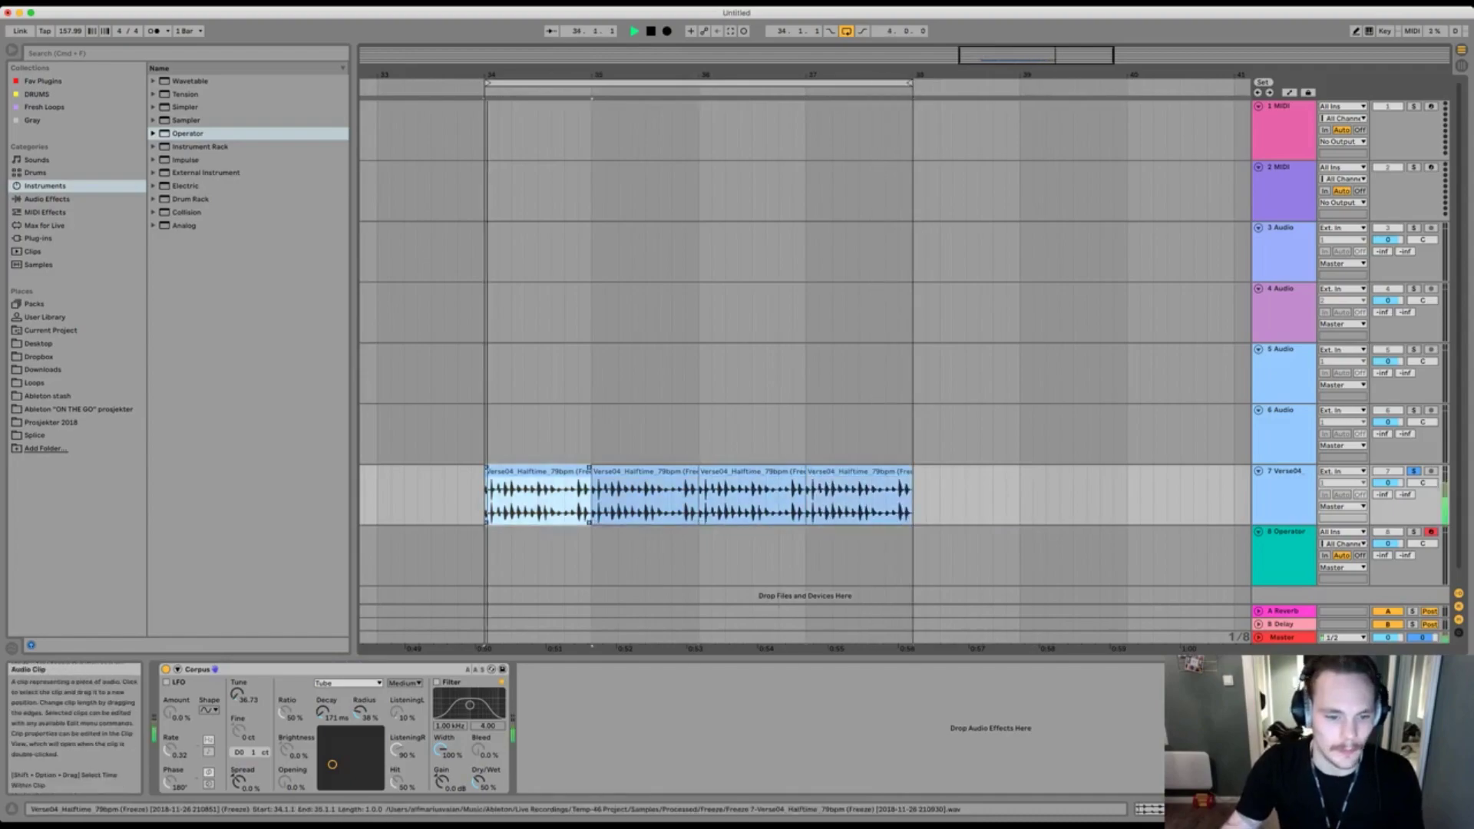
Restart playback and lower the drum track's volume to -6.4 dB in the mixer.
{"action": "key", "text": "space"}
{"action": "key", "text": "space"}
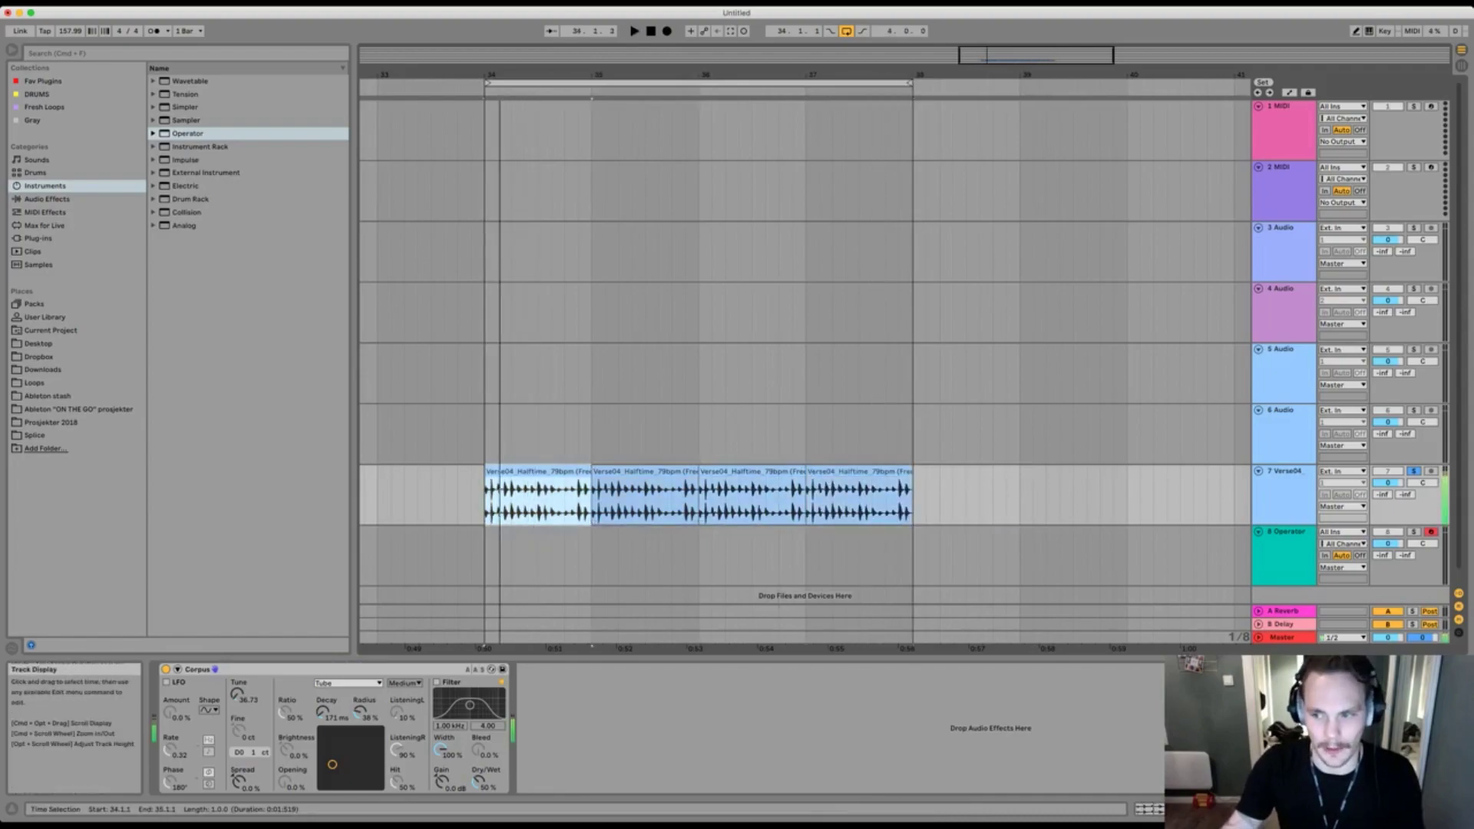
{"action": "key", "text": "Tab"}
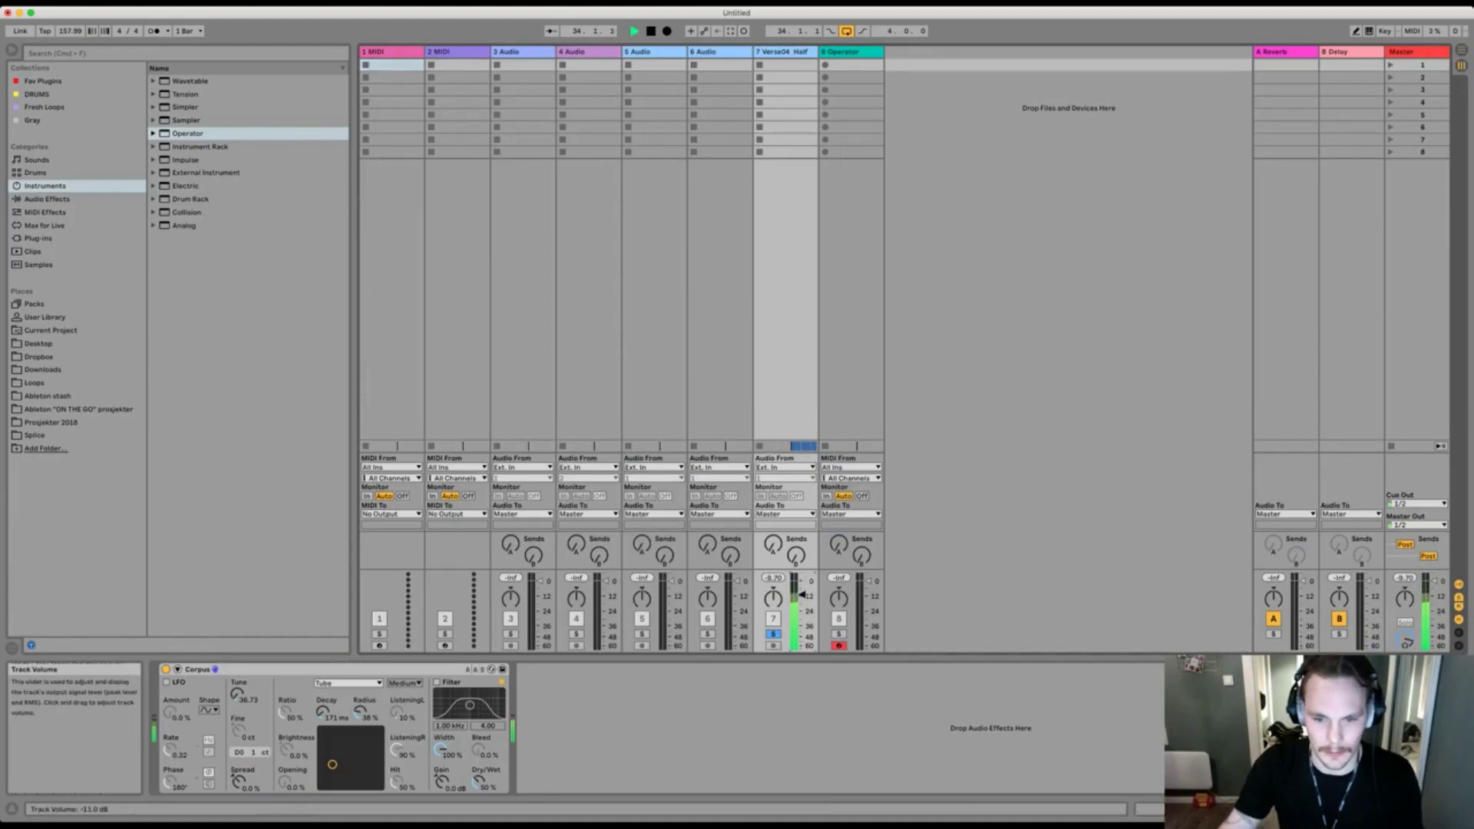
{"action": "key", "text": "Tab"}
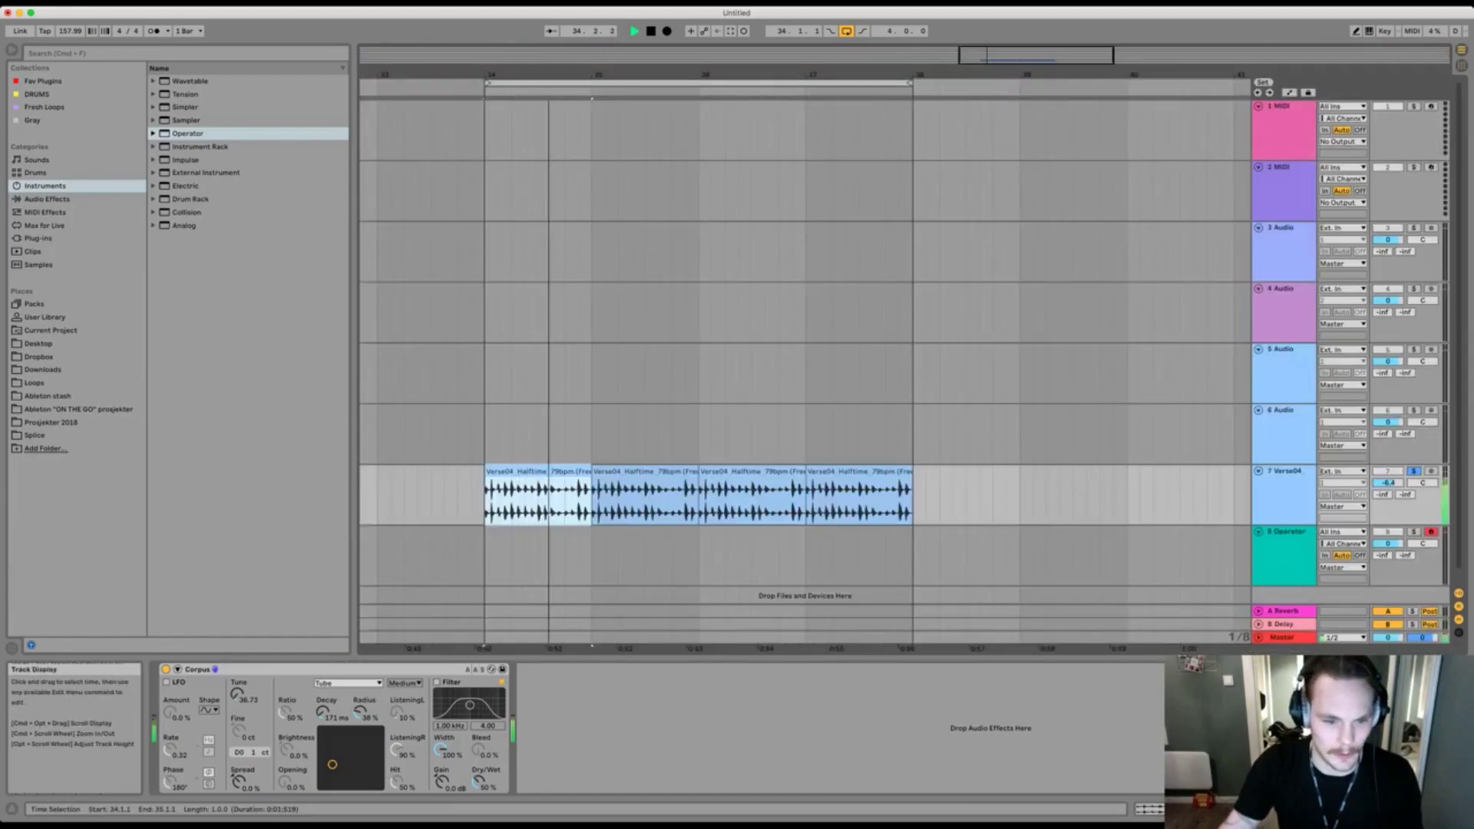
Show automation and draw a varying Corpus Decay envelope across the four-bar drum loop, using freehand steps on a 1/16 grid.
{"action": "key", "text": "a"}
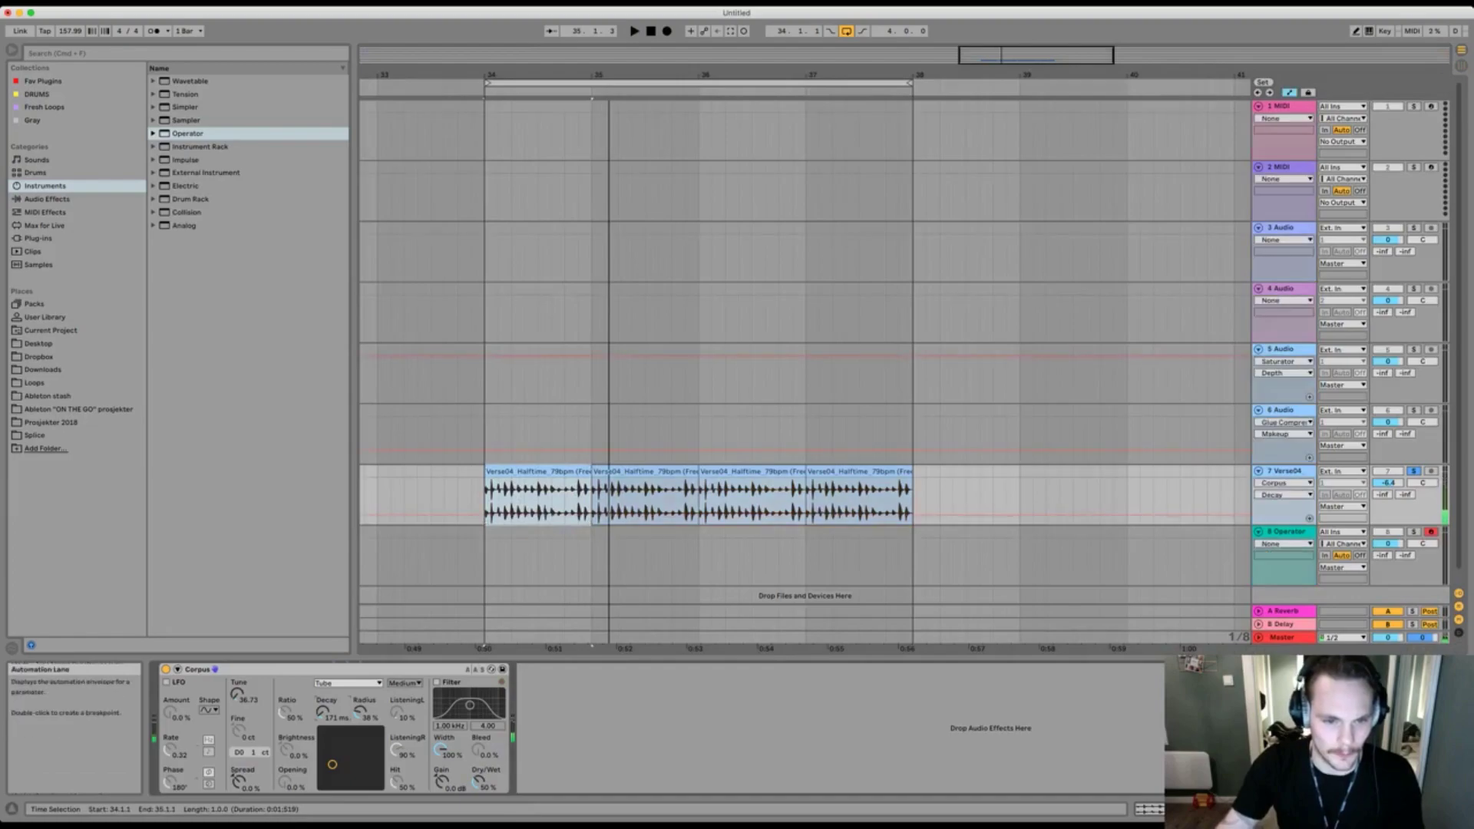
{"action": "key", "text": "space"}
{"action": "key", "text": "space"}
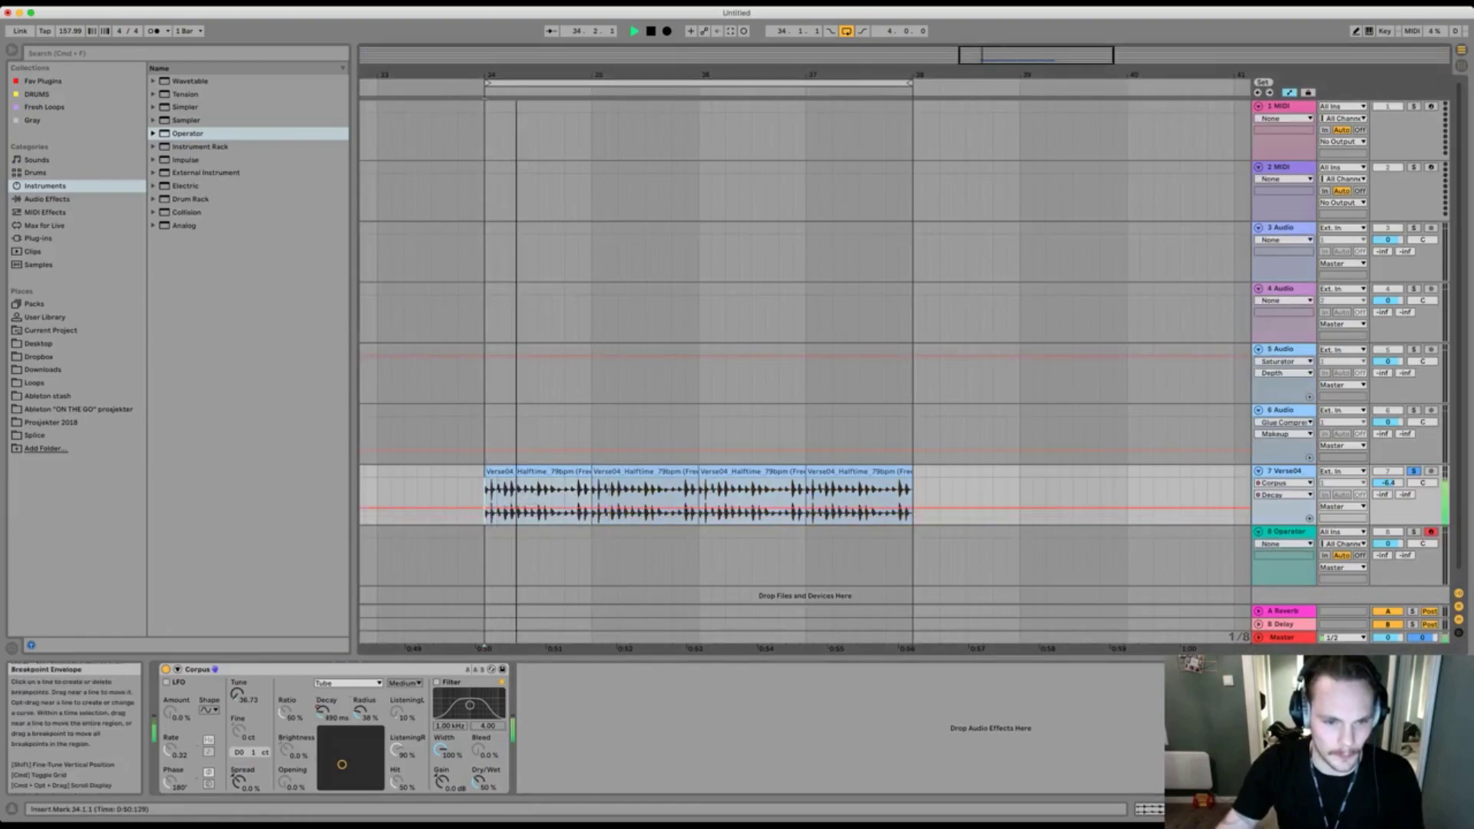
{"action": "mouse_move", "coordinate": [509, 507]}
{"action": "left_mouse_down"}
{"action": "mouse_move", "coordinate": [516, 518]}
{"action": "mouse_move", "coordinate": [529, 494]}
{"action": "mouse_move", "coordinate": [539, 523]}
{"action": "mouse_move", "coordinate": [558, 483]}
{"action": "mouse_move", "coordinate": [573, 522]}
{"action": "mouse_move", "coordinate": [609, 513]}
{"action": "left_mouse_up"}
{"action": "key", "text": "space"}
{"action": "left_click_drag", "start_coordinate": [626, 514], "coordinate": [626, 498]}
{"action": "mouse_move", "coordinate": [649, 498]}
{"action": "left_mouse_down"}
{"action": "mouse_move", "coordinate": [737, 500]}
{"action": "mouse_move", "coordinate": [778, 520]}
{"action": "mouse_move", "coordinate": [873, 522]}
{"action": "mouse_move", "coordinate": [716, 520]}
{"action": "left_mouse_up"}
{"action": "key", "text": "b"}
{"action": "left_click", "coordinate": [671, 507]}
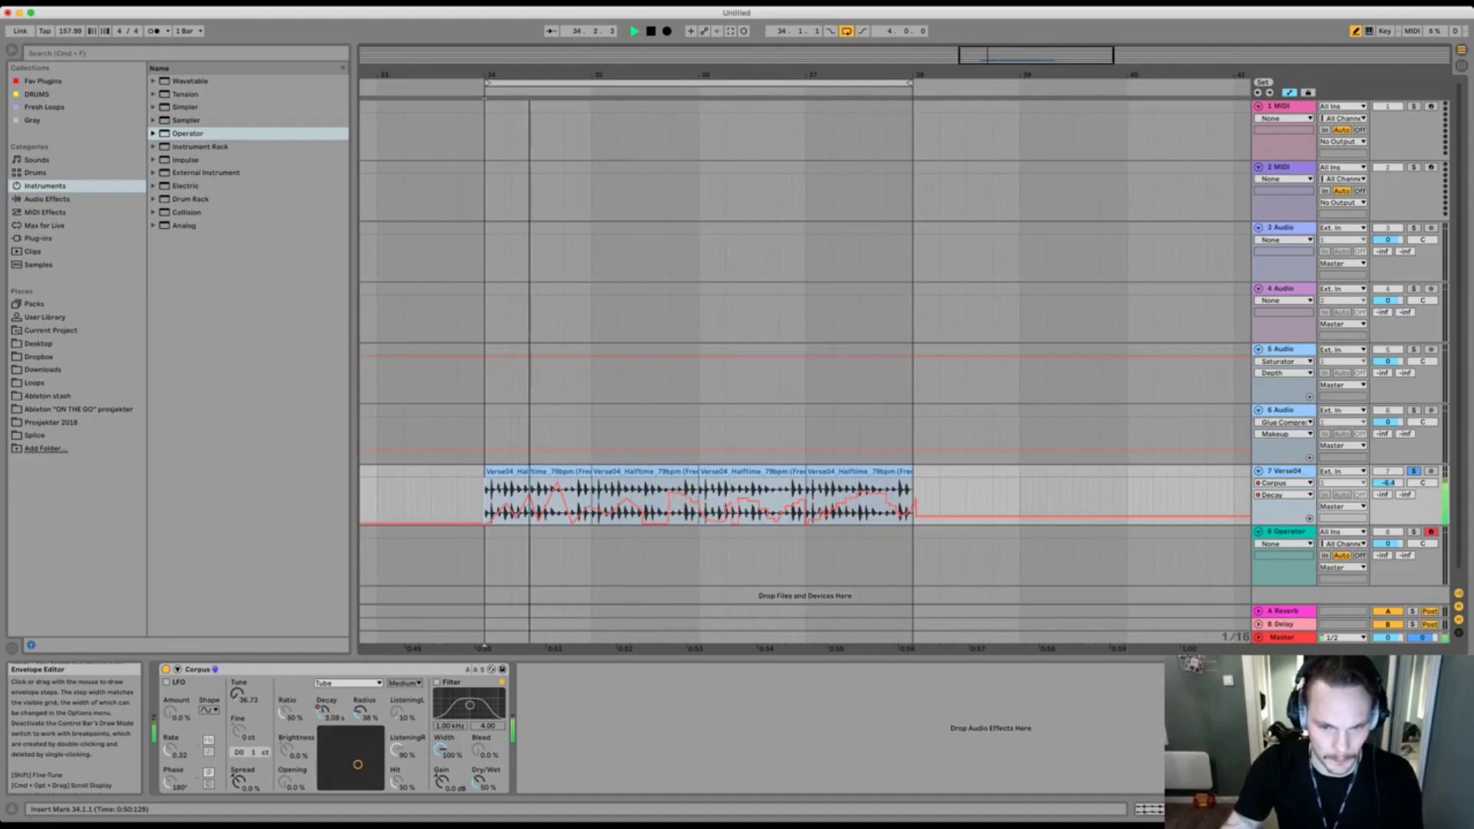
{"action": "mouse_move", "coordinate": [860, 471]}
{"action": "left_mouse_down"}
{"action": "mouse_move", "coordinate": [860, 534]}
{"action": "mouse_move", "coordinate": [876, 523]}
{"action": "left_mouse_up"}
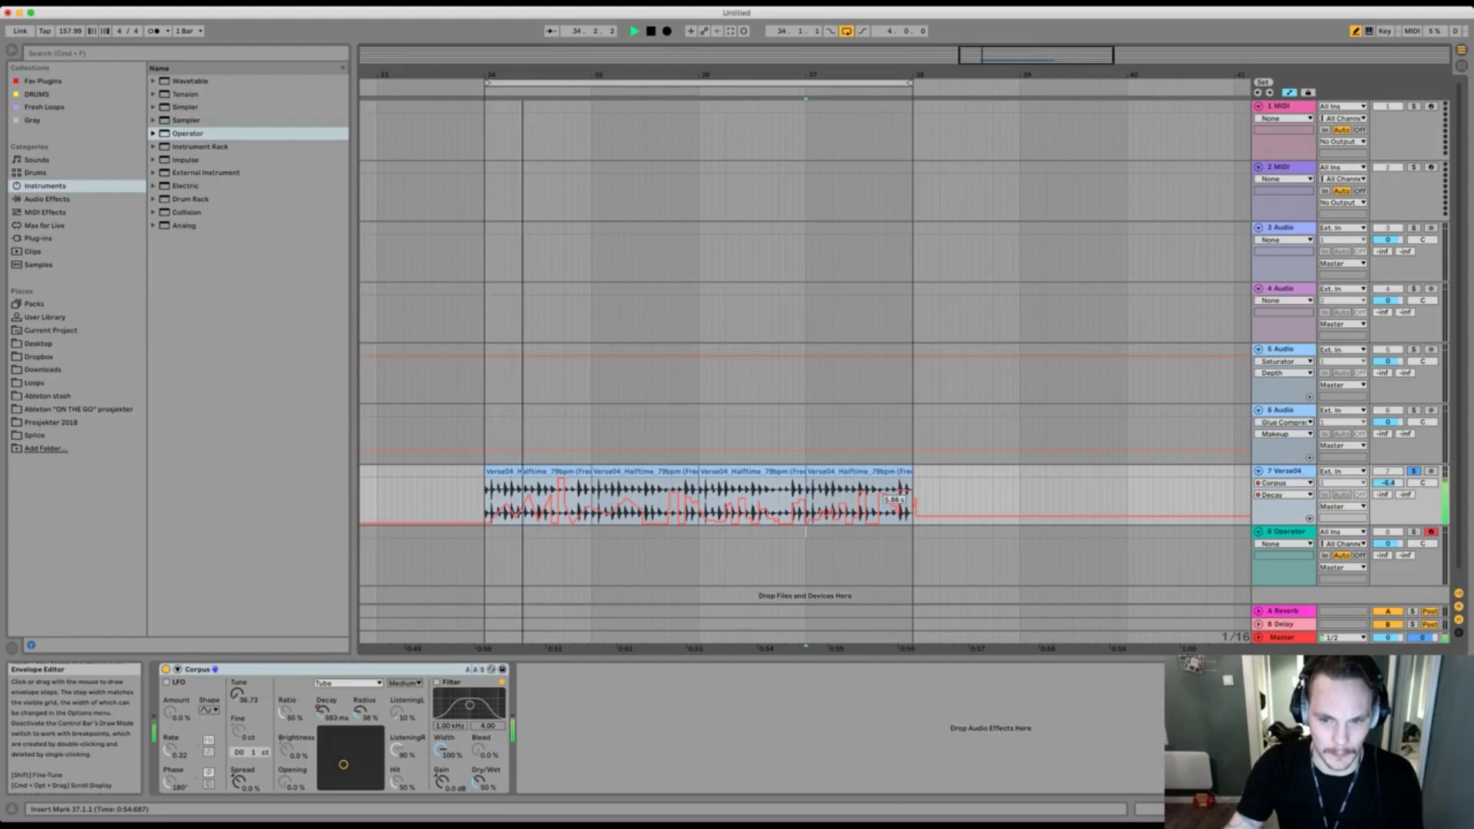
Draw stepped Corpus Radius automation and a varying Spread curve across the four bars while auditioning the loop.
{"action": "left_click", "coordinate": [360, 712]}
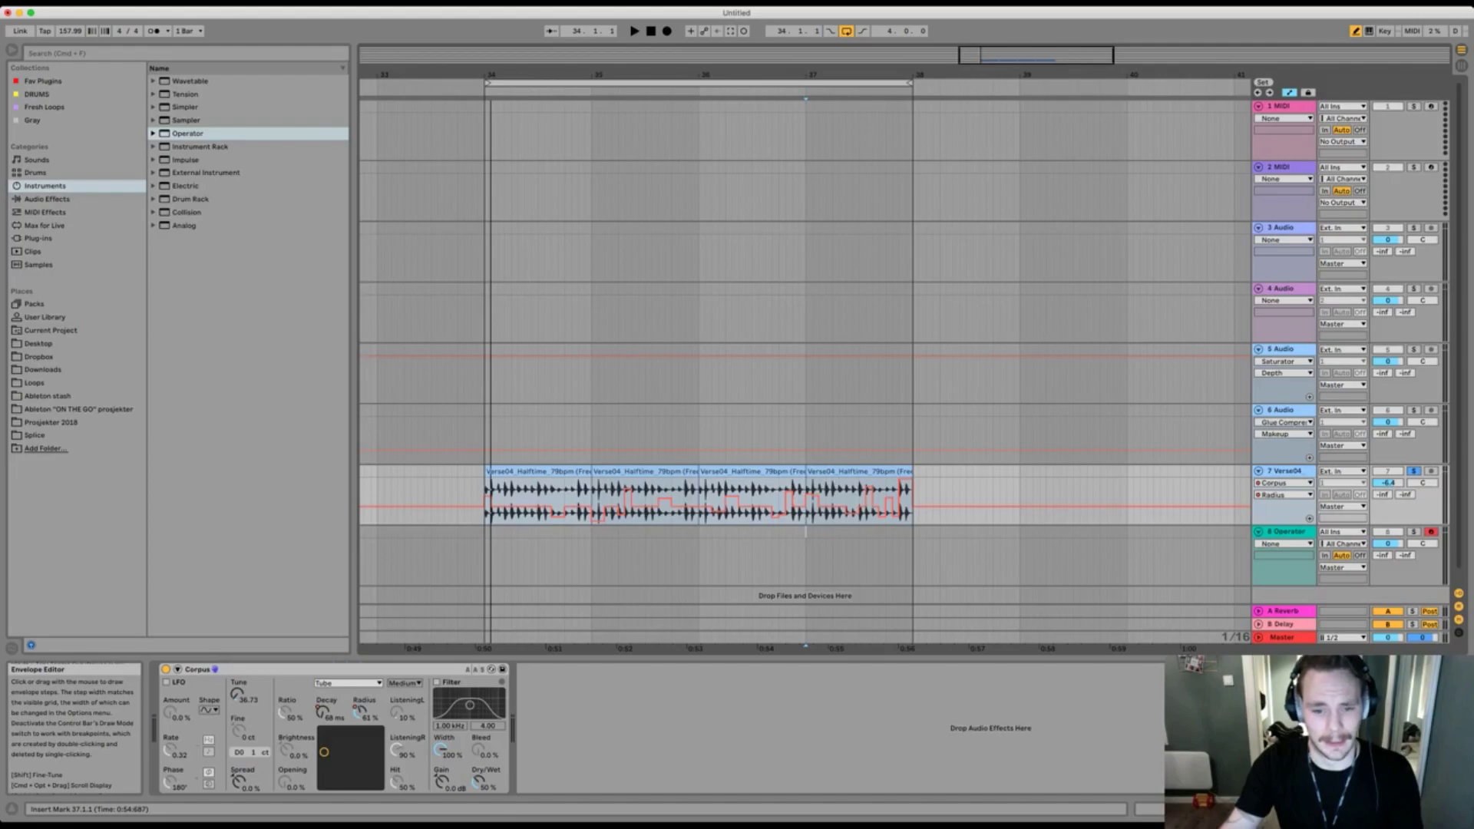
{"action": "key", "text": "space"}
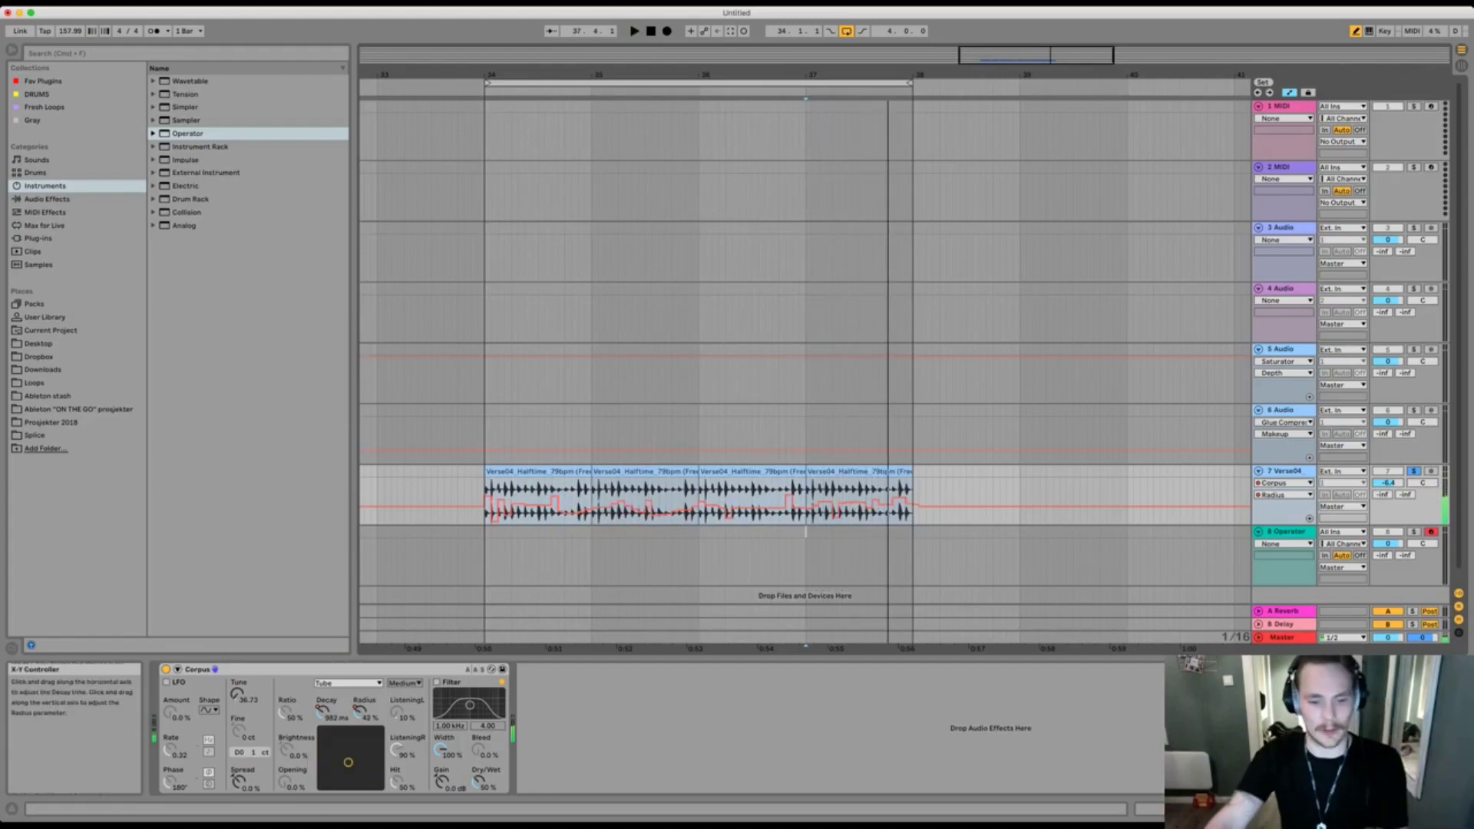
{"action": "left_click", "coordinate": [238, 781]}
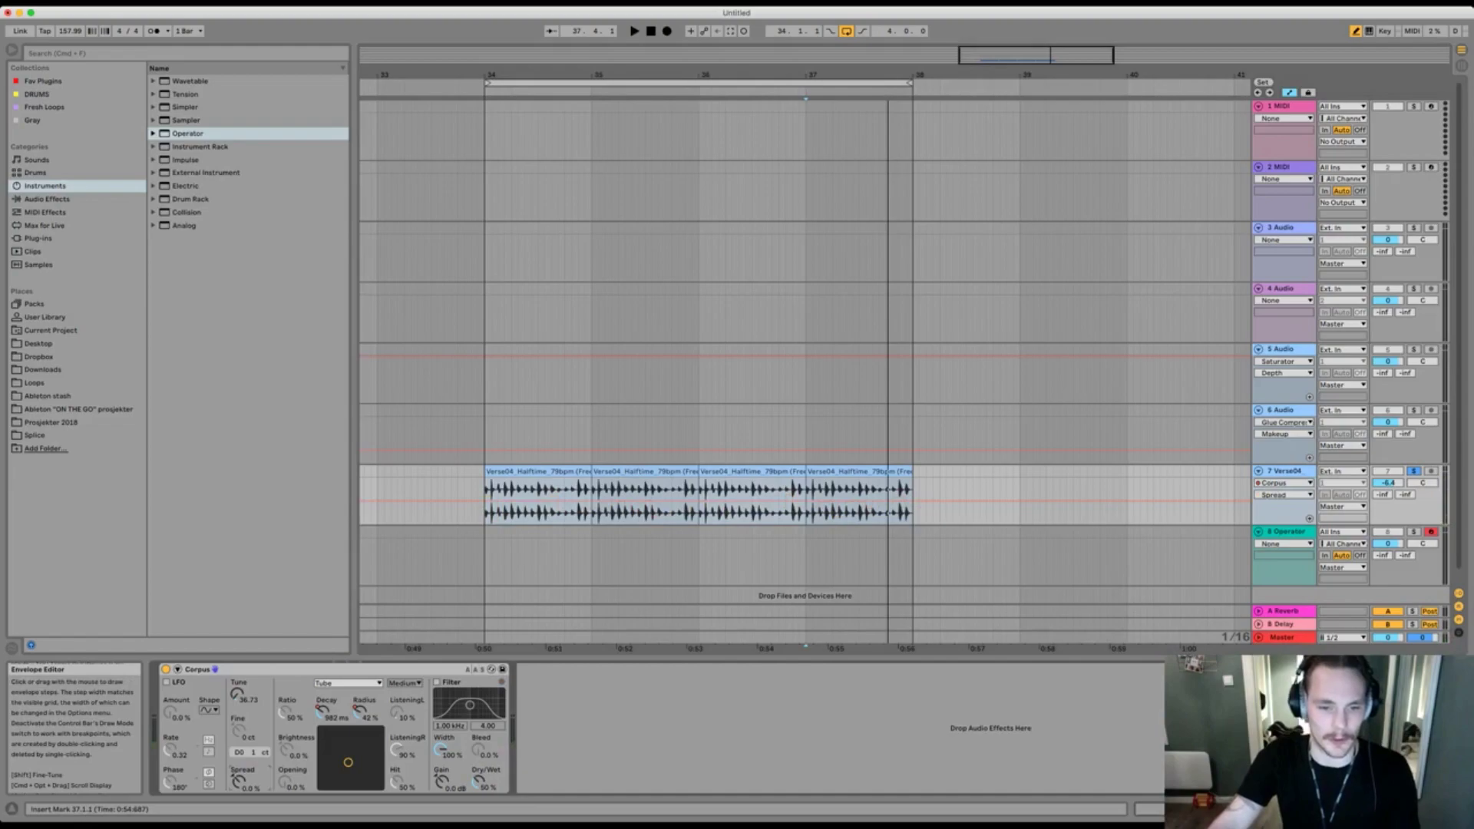
{"action": "key", "text": "space"}
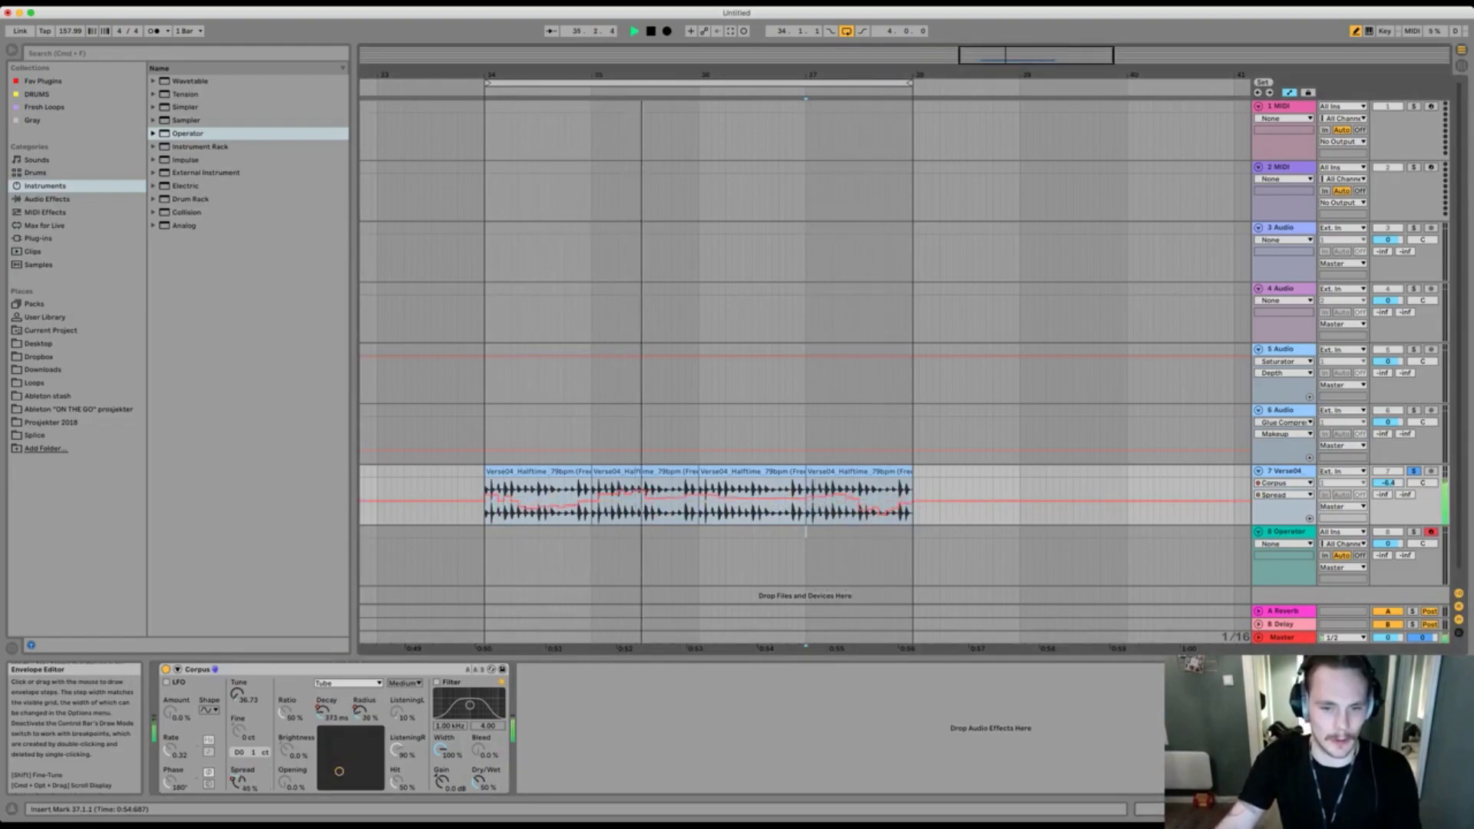
{"action": "key", "text": "space"}
Draw a Corpus Tune automation ramp that starts high at bar 34 and falls to the base pitch during bar 35.
{"action": "left_click", "coordinate": [238, 694]}
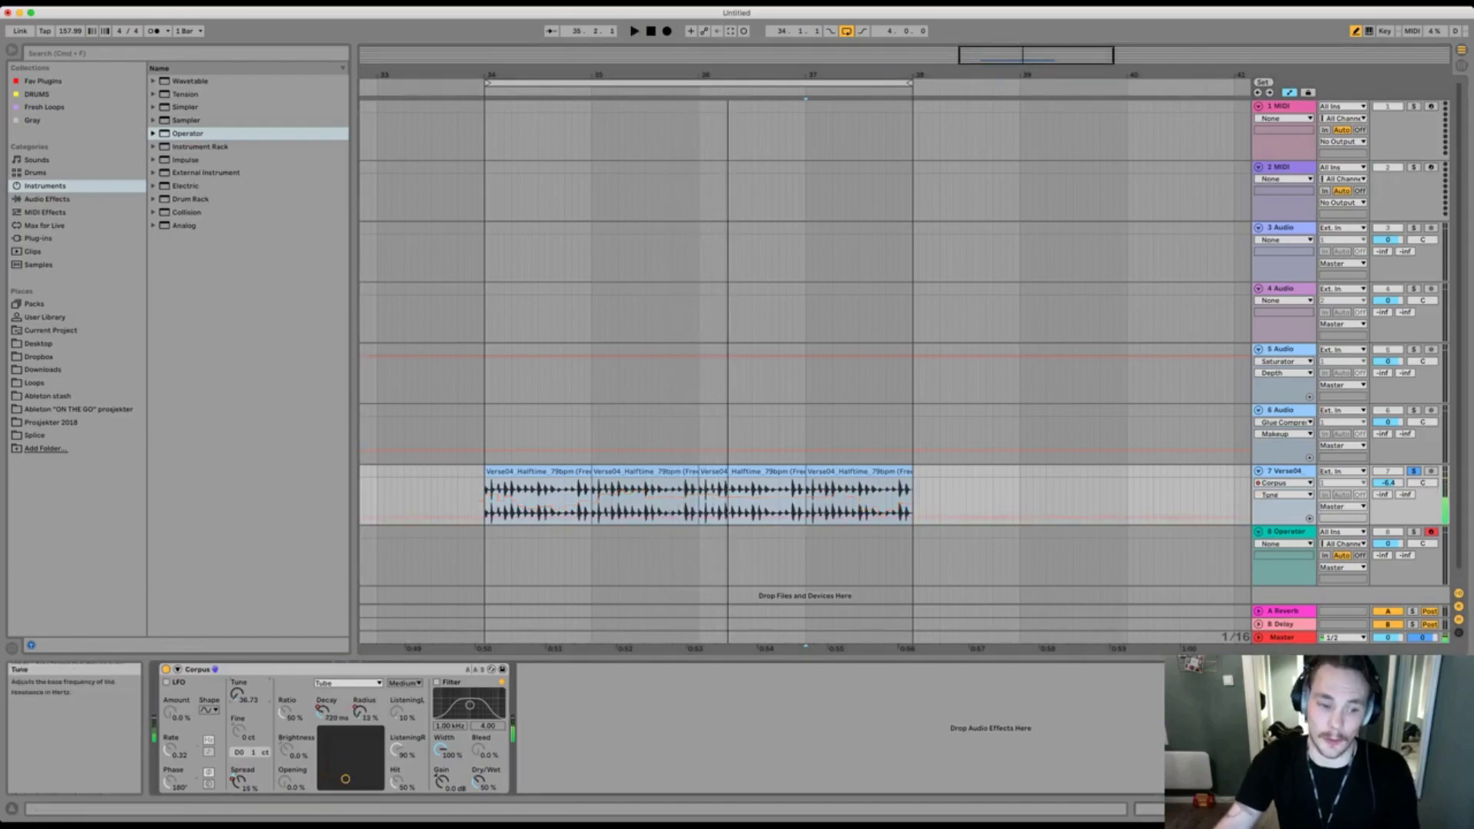
{"action": "key", "text": "b"}
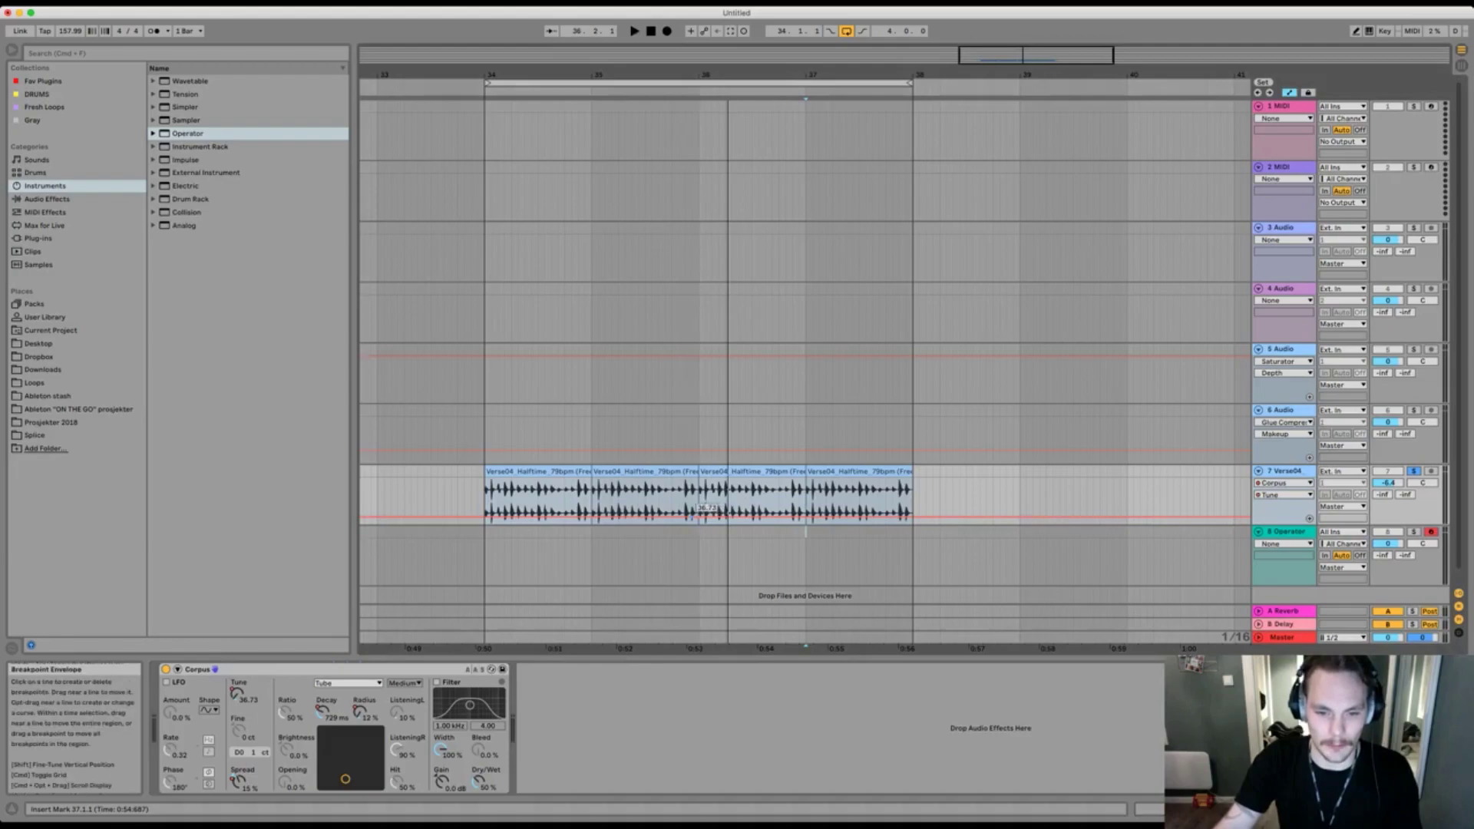
{"action": "mouse_move", "coordinate": [488, 516]}
{"action": "left_mouse_down"}
{"action": "mouse_move", "coordinate": [473, 508]}
{"action": "mouse_move", "coordinate": [492, 499]}
{"action": "left_mouse_up"}
{"action": "key", "text": "space"}
{"action": "key", "text": "space"}
{"action": "key", "text": "space"}
{"action": "key", "text": "space"}
{"action": "key", "text": "space"}
{"action": "key", "text": "space"}
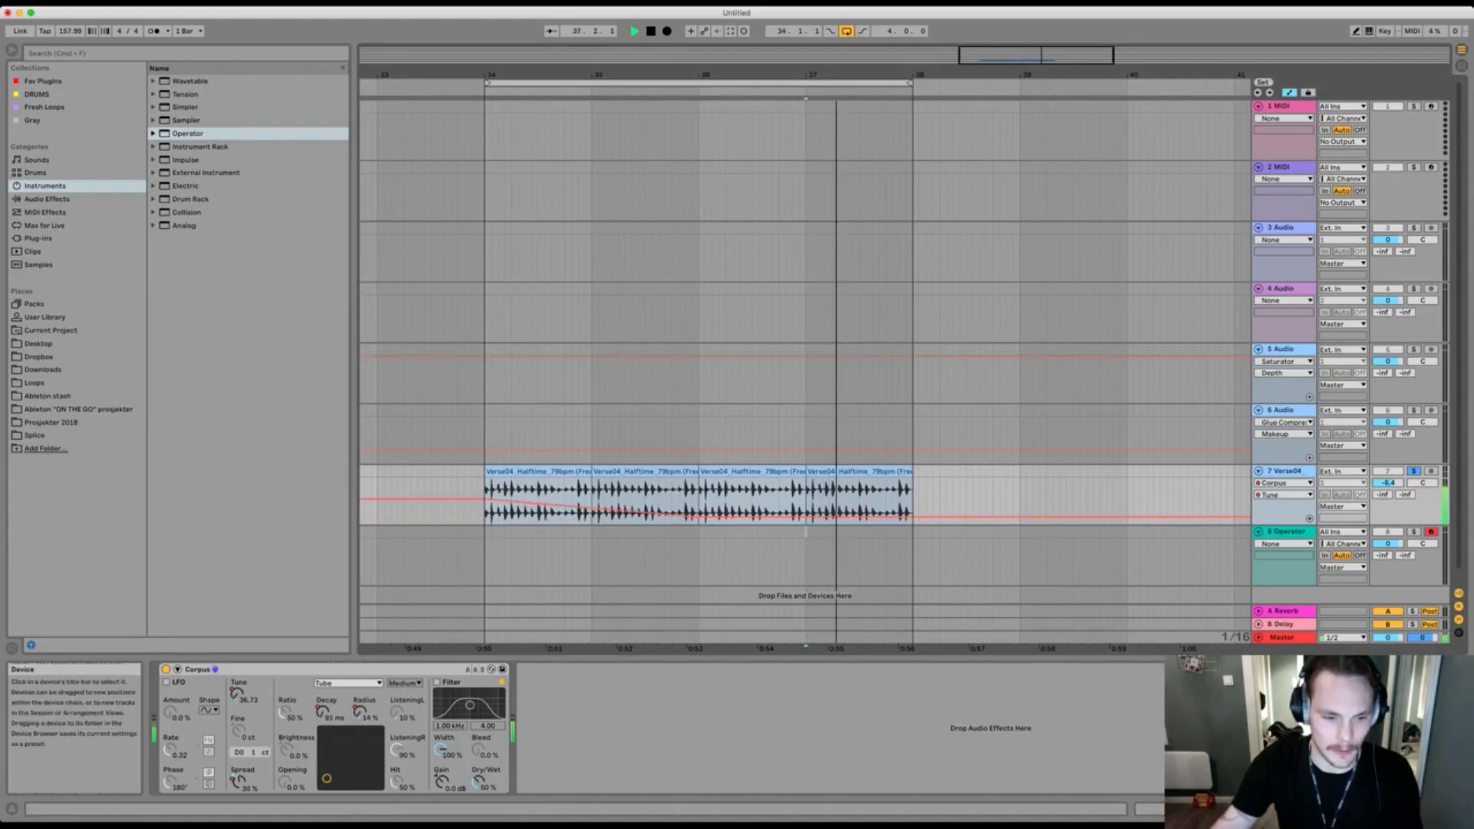
Fine-tune the height of the Tune envelope's starting breakpoint at bar 34 while repeatedly replaying the opening.
{"action": "key", "text": "space"}
{"action": "key", "text": "space"}
{"action": "key", "text": "space"}
{"action": "left_click", "coordinate": [498, 505]}
{"action": "key", "text": "space"}
{"action": "left_click_drag", "start_coordinate": [492, 499], "coordinate": [492, 496]}
{"action": "key", "text": "space"}
{"action": "key", "text": "space"}
{"action": "key", "text": "space"}
{"action": "key", "text": "space"}
{"action": "key", "text": "space"}
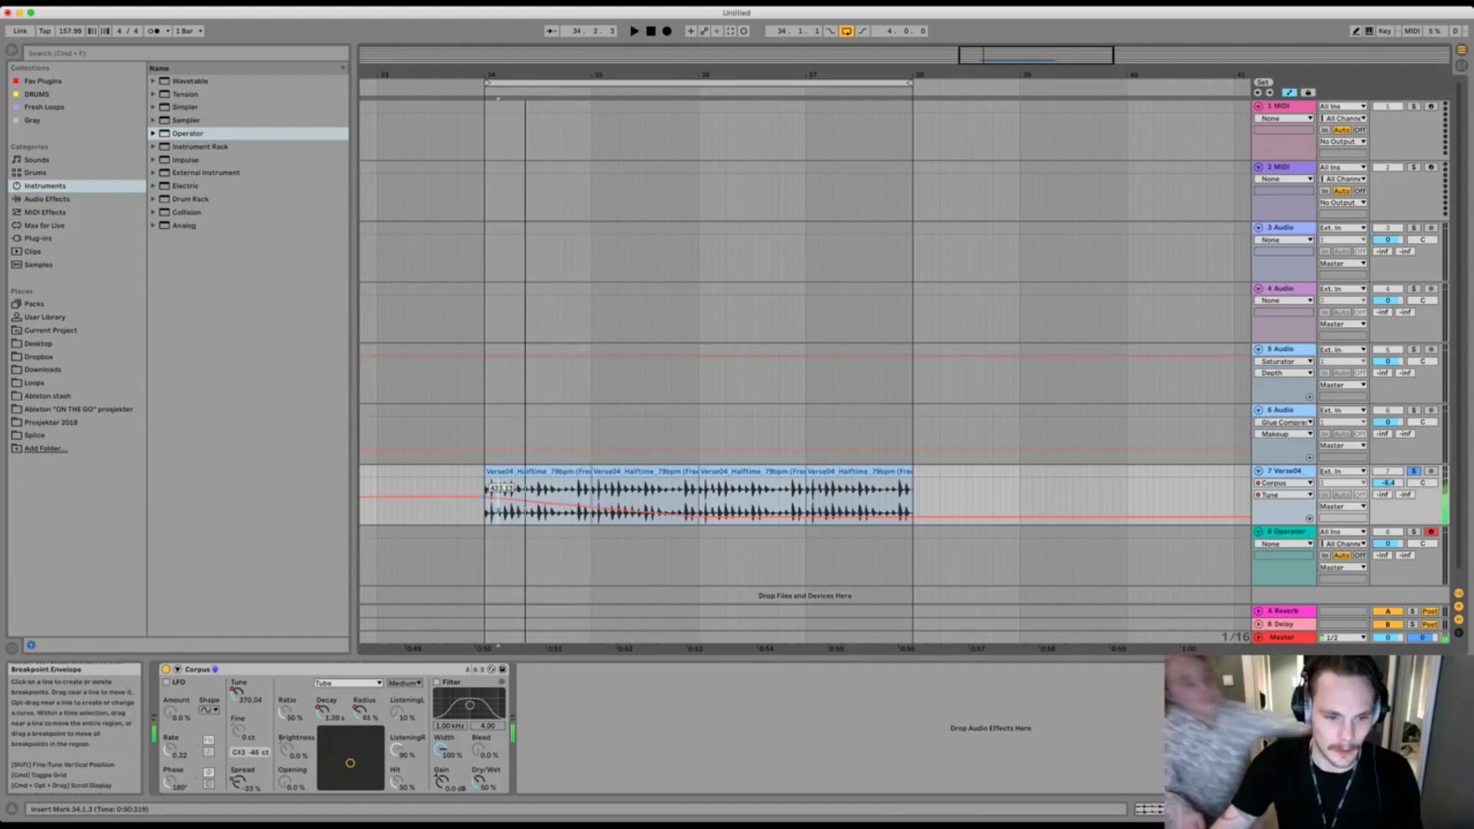
{"action": "key", "text": "space"}
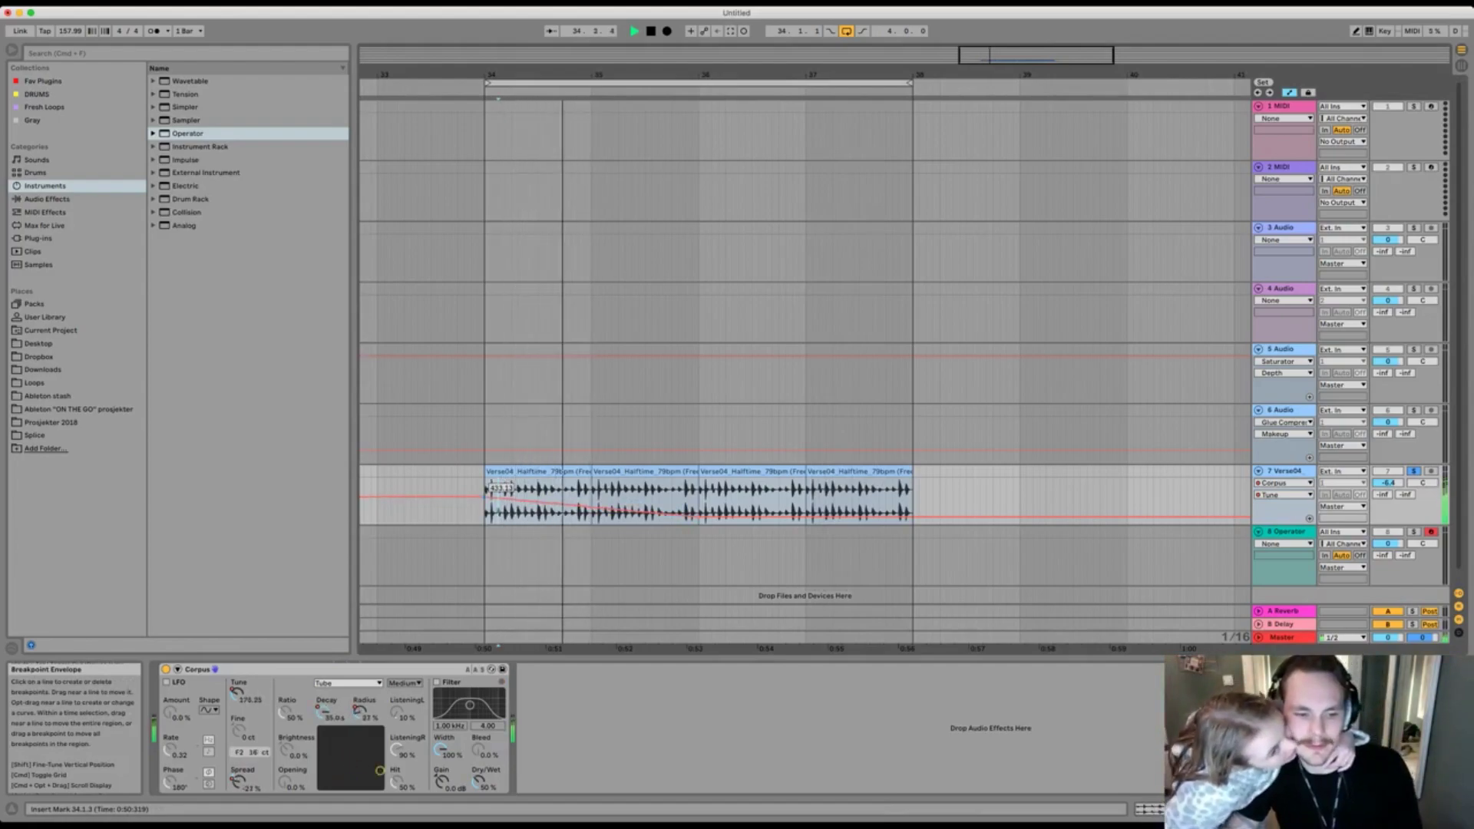
{"action": "left_click_drag", "start_coordinate": [492, 496], "coordinate": [492, 499]}
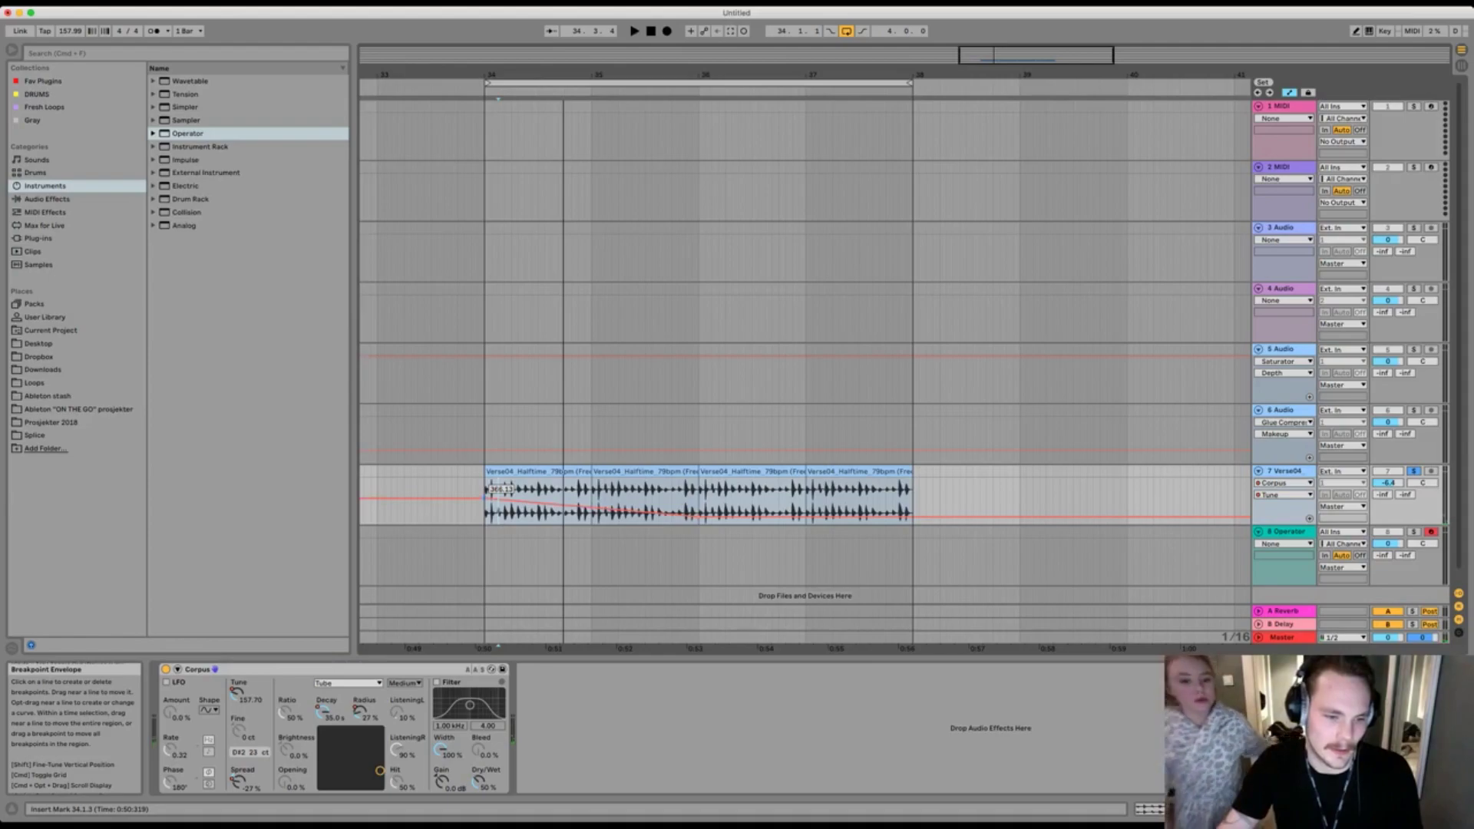
Add a Tune peak late in bar 37 and bend the opening pitch ramp into a quicker fall, auditioning the changes.
{"action": "key", "text": "space"}
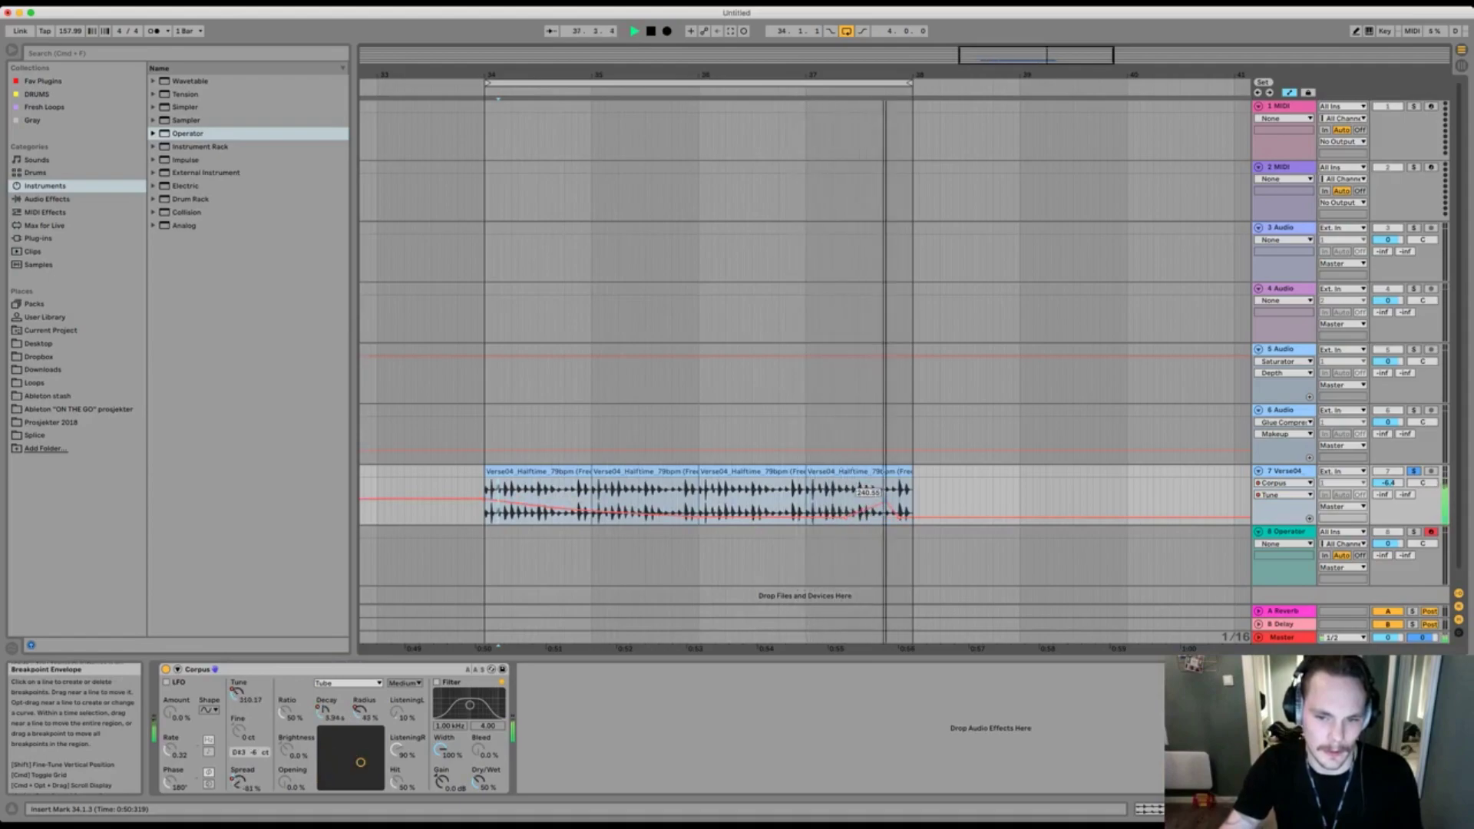
{"action": "key", "text": "space"}
{"action": "key", "text": "space"}
{"action": "key", "text": "space"}
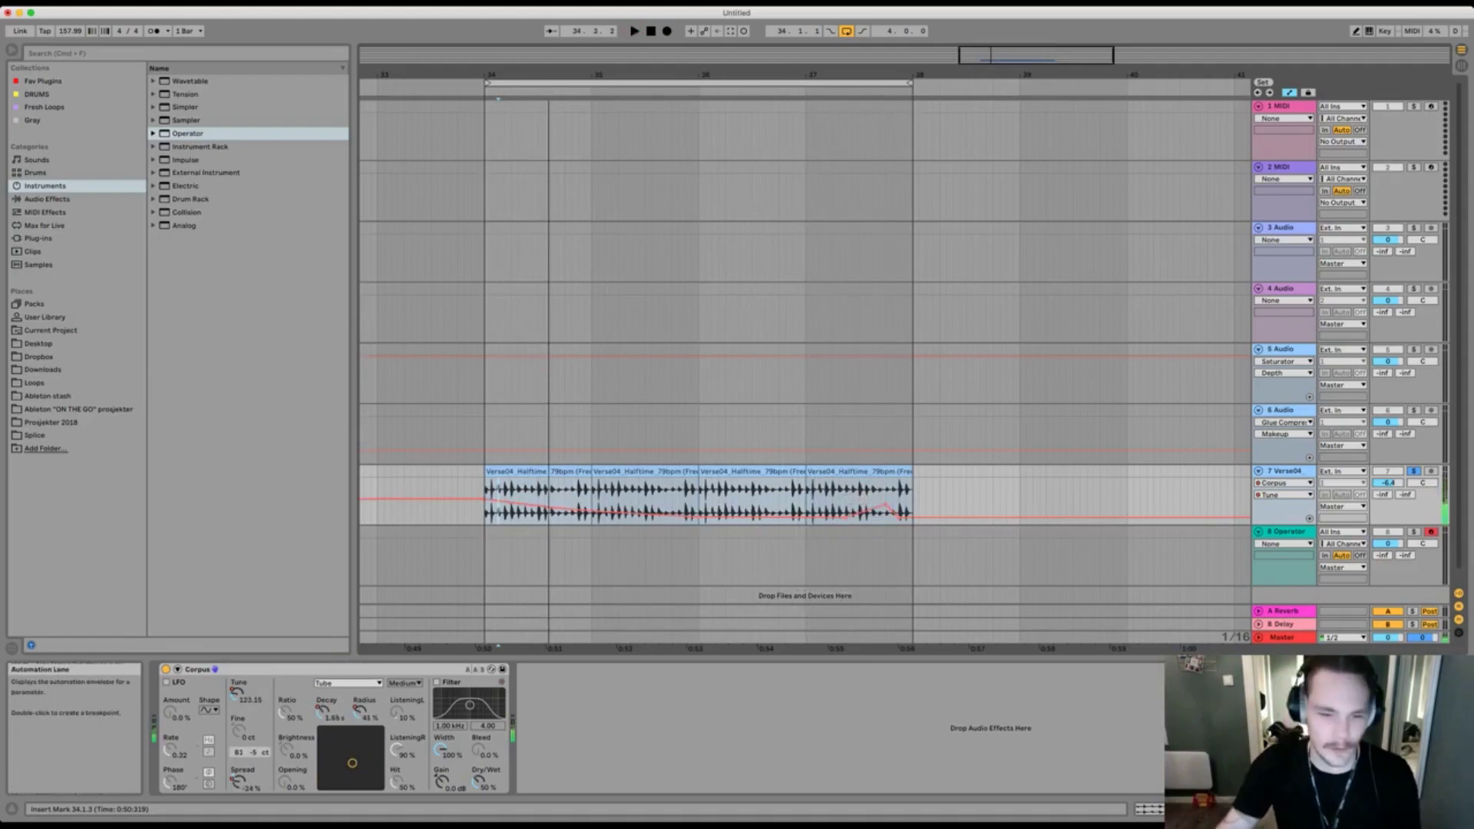
{"action": "key", "text": "space"}
{"action": "key", "text": "space"}
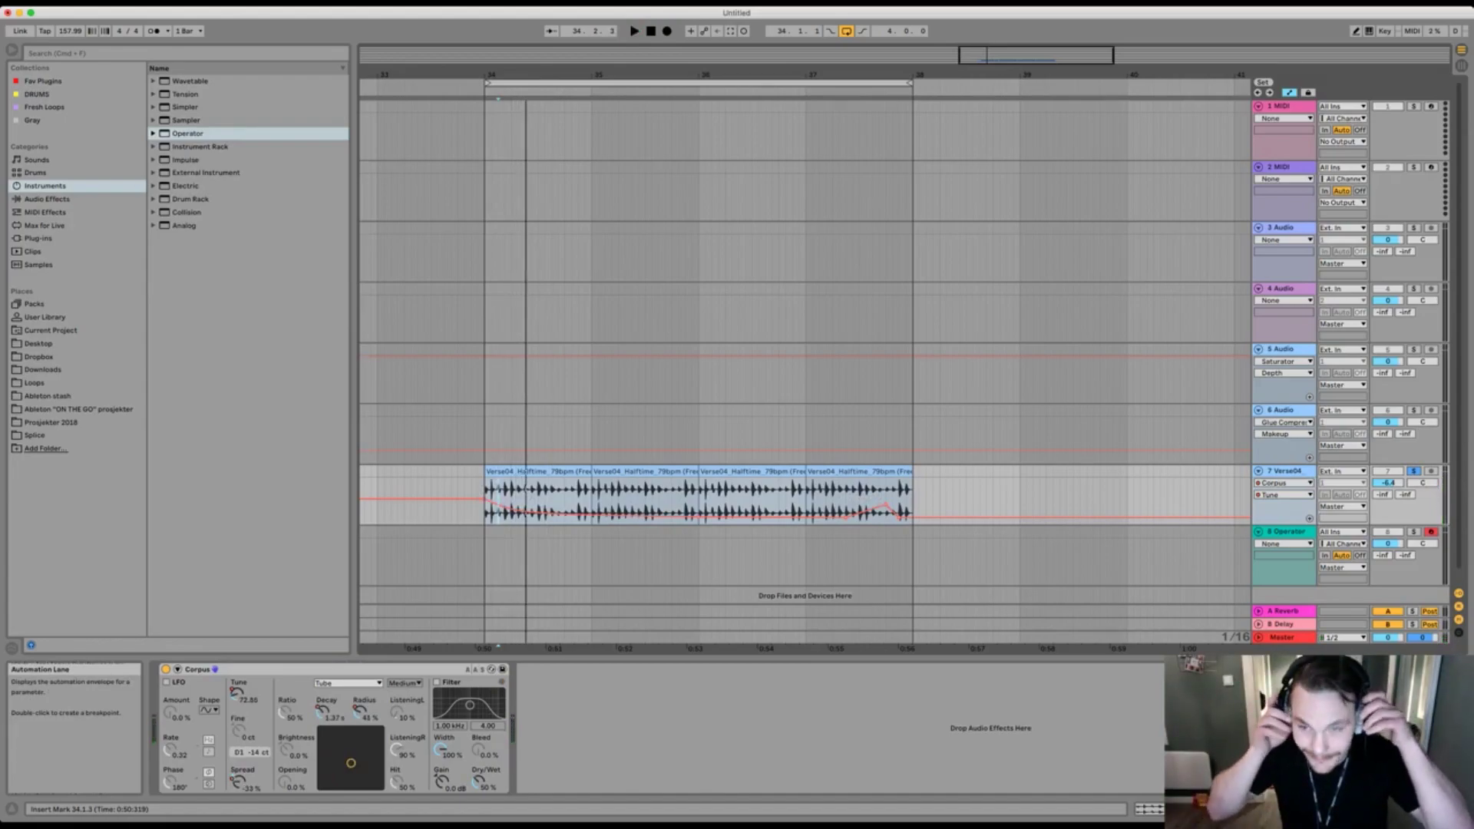
{"action": "key", "text": "space"}
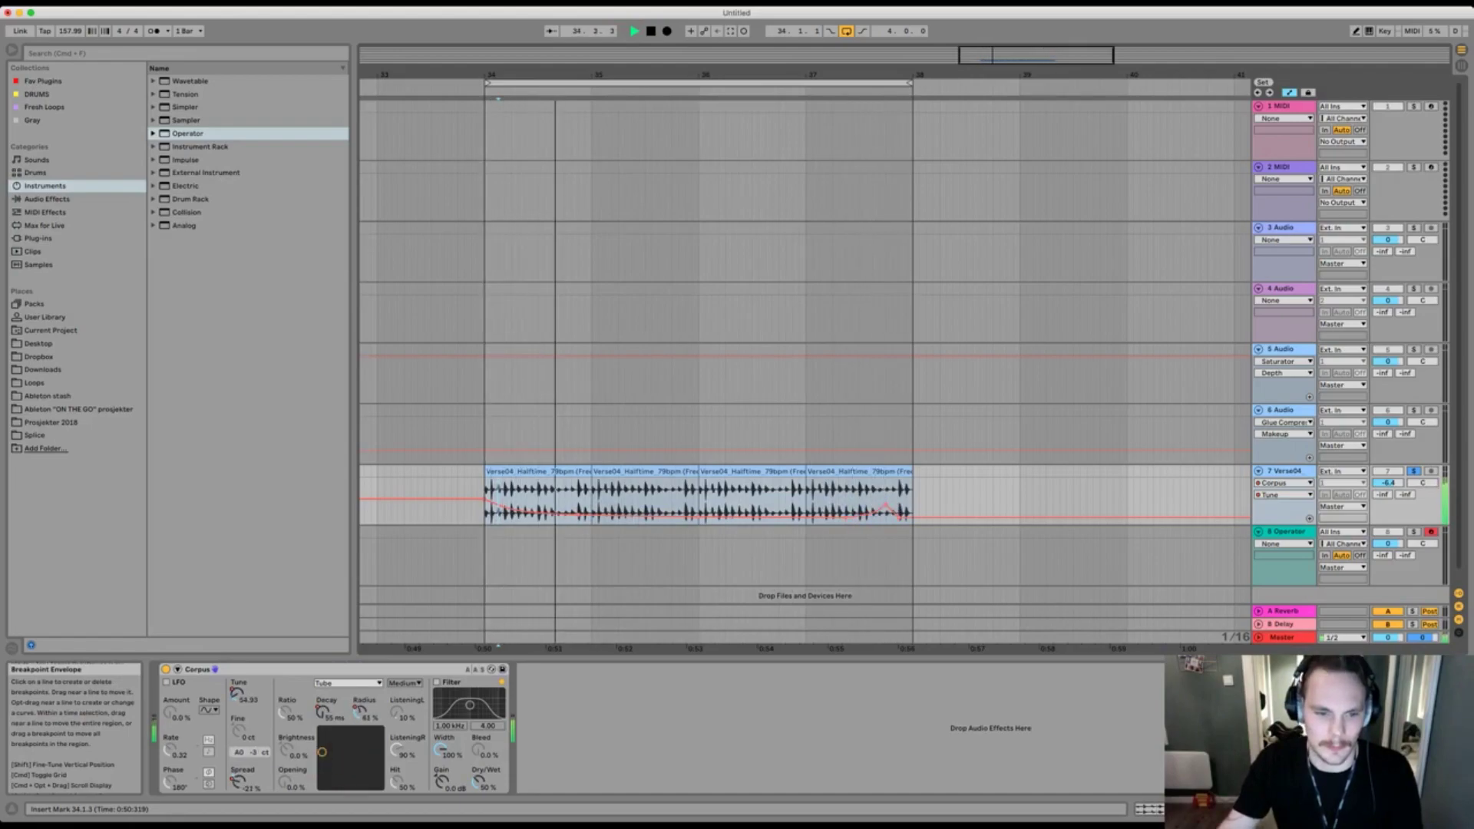
{"action": "key", "text": "space"}
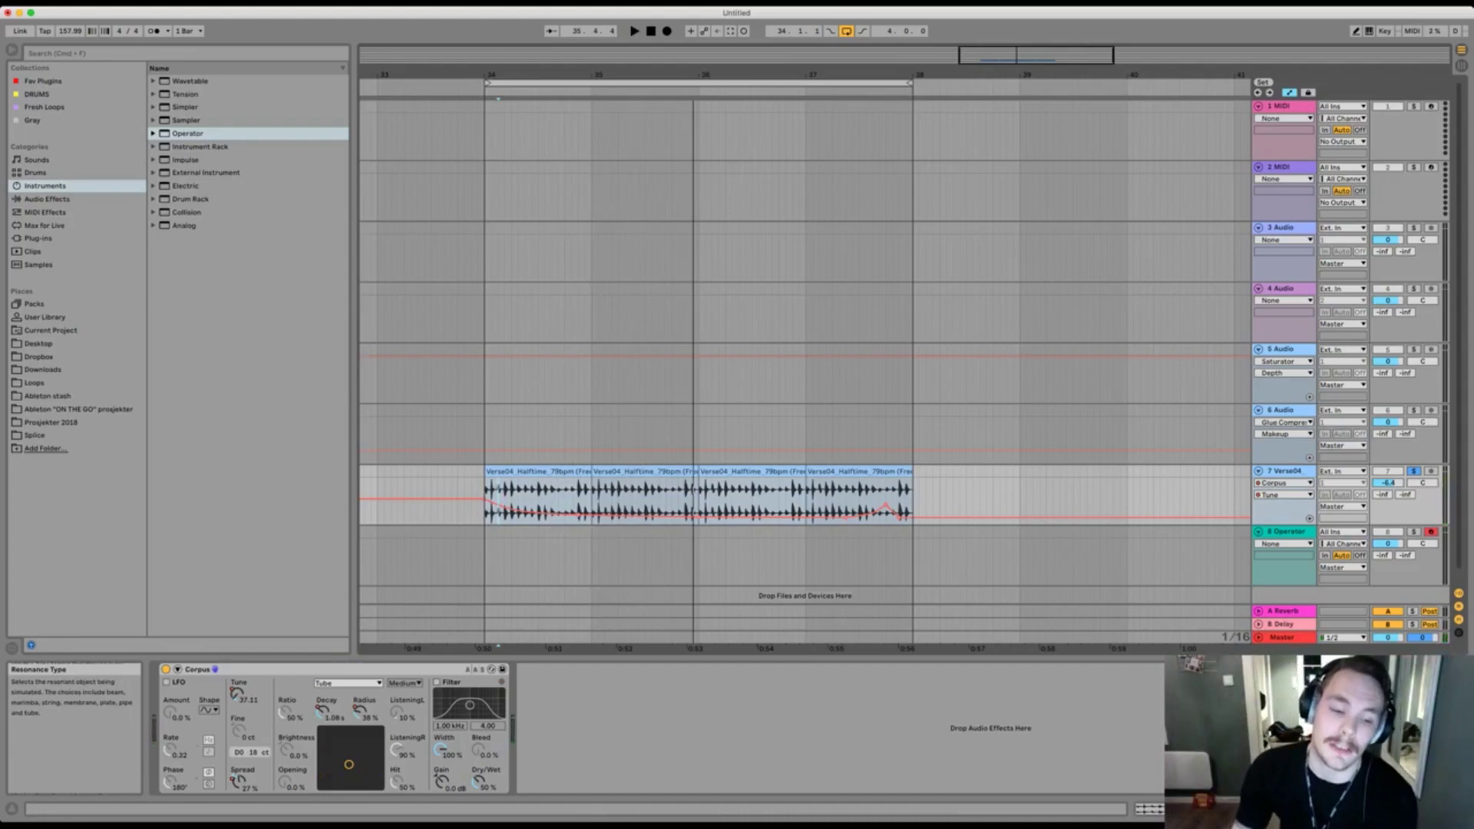
Draw stepped Corpus Resonance Type automation on a 1/4 grid near the ends of the bars, including a Plate step in bar 34.
{"action": "left_click", "coordinate": [348, 683]}
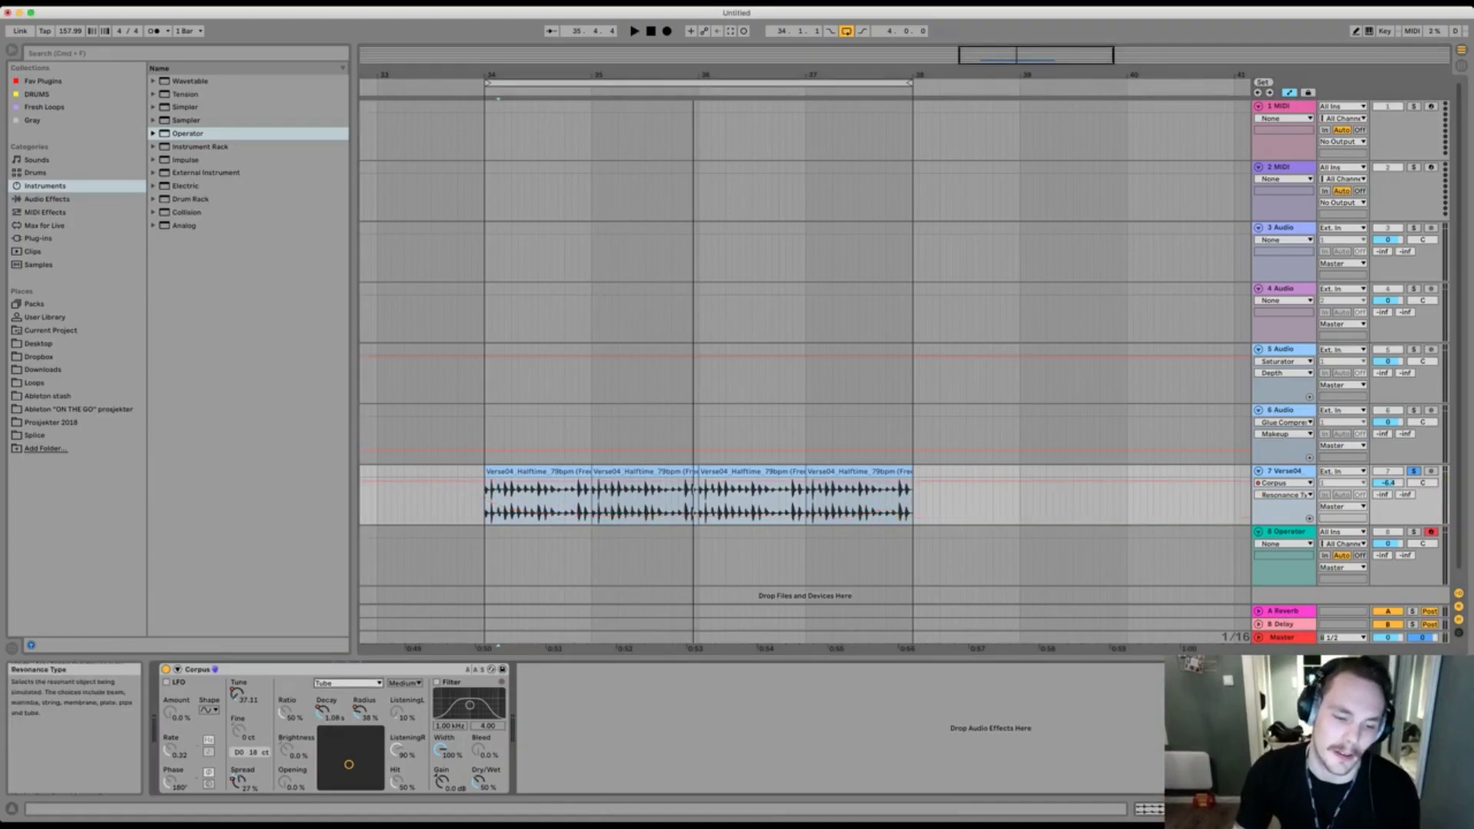
{"action": "key", "text": "a"}
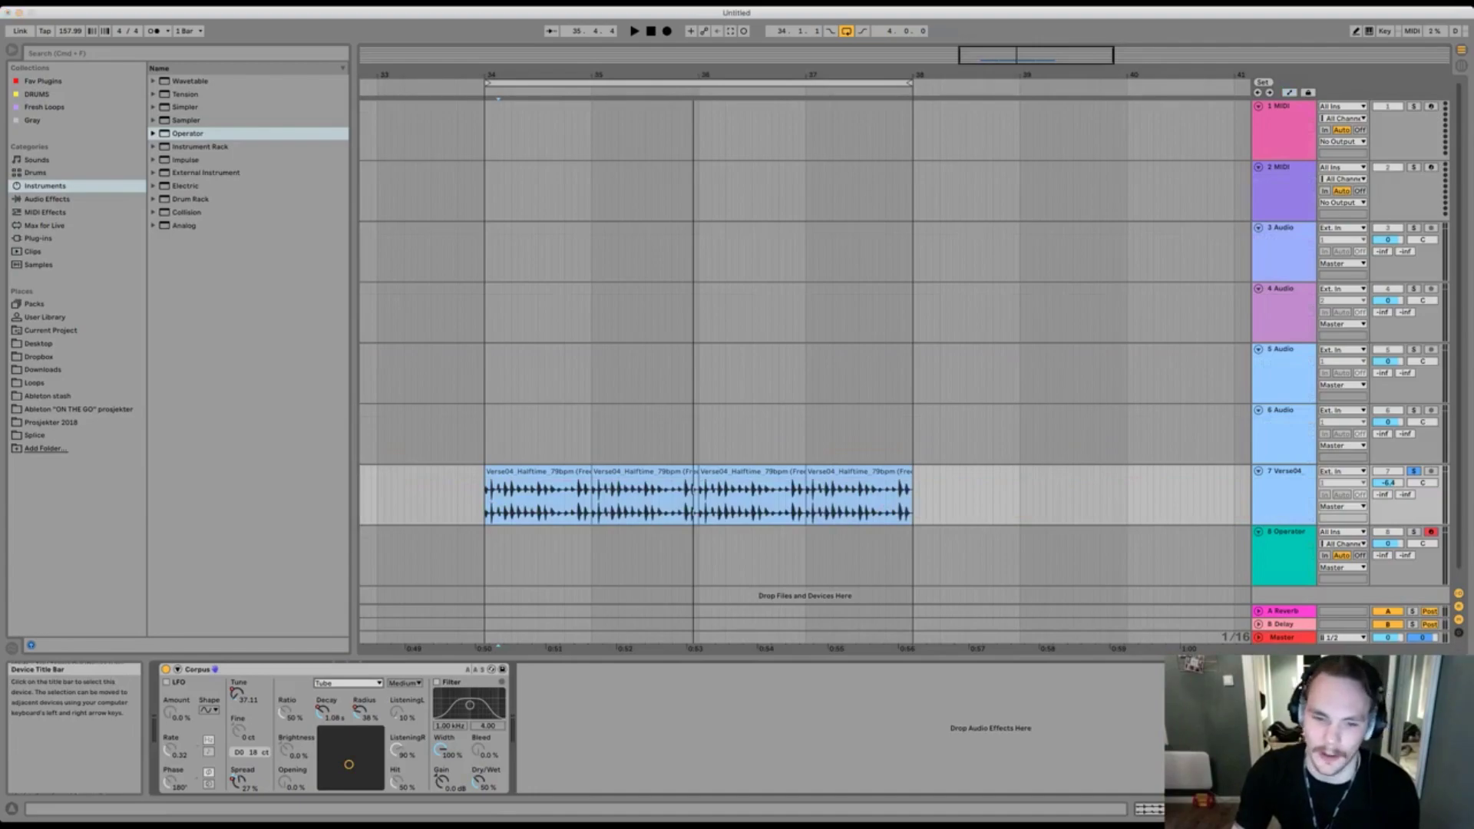
{"action": "key", "text": "a"}
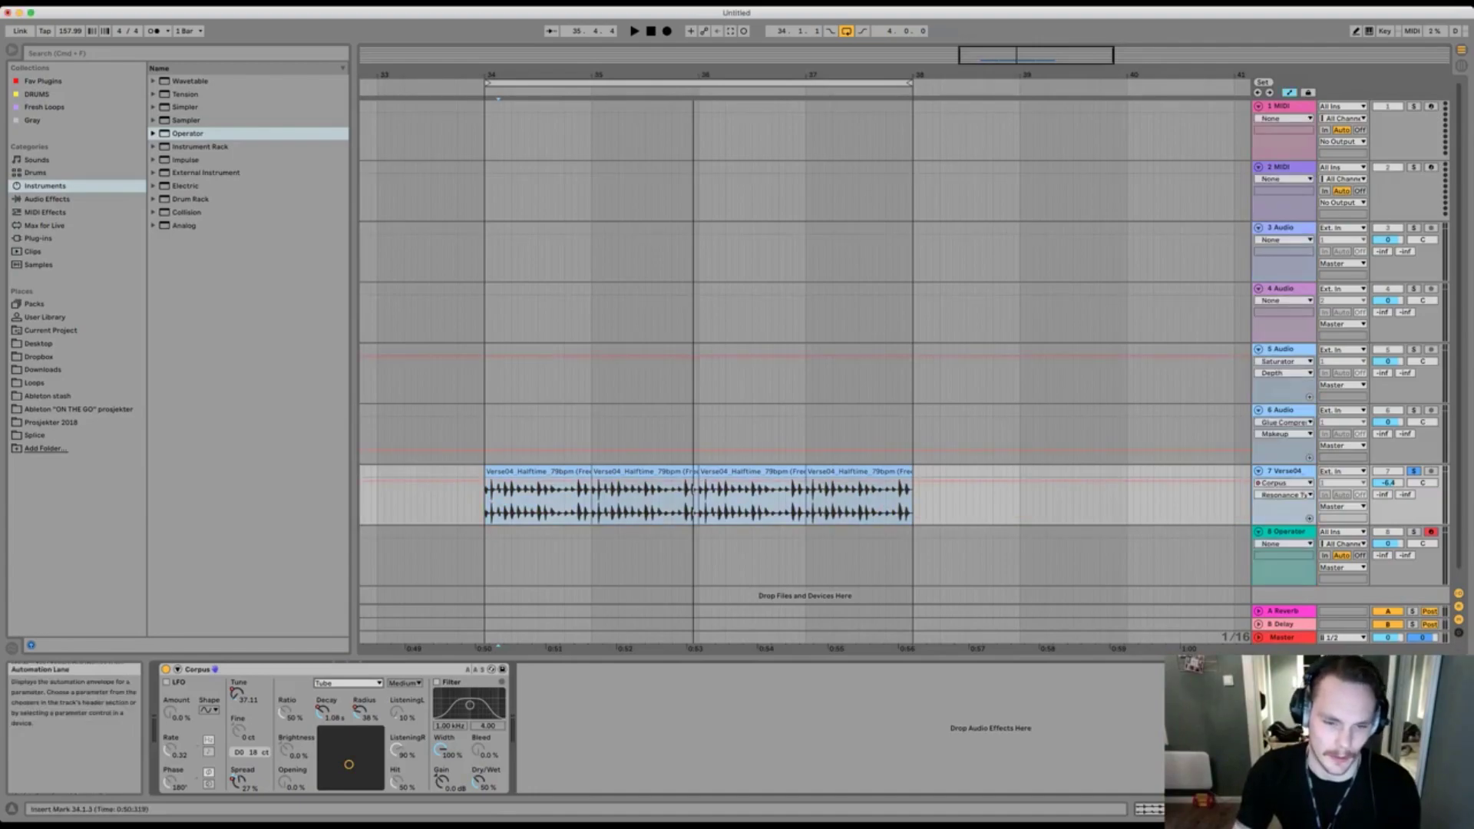
{"action": "key", "text": "b"}
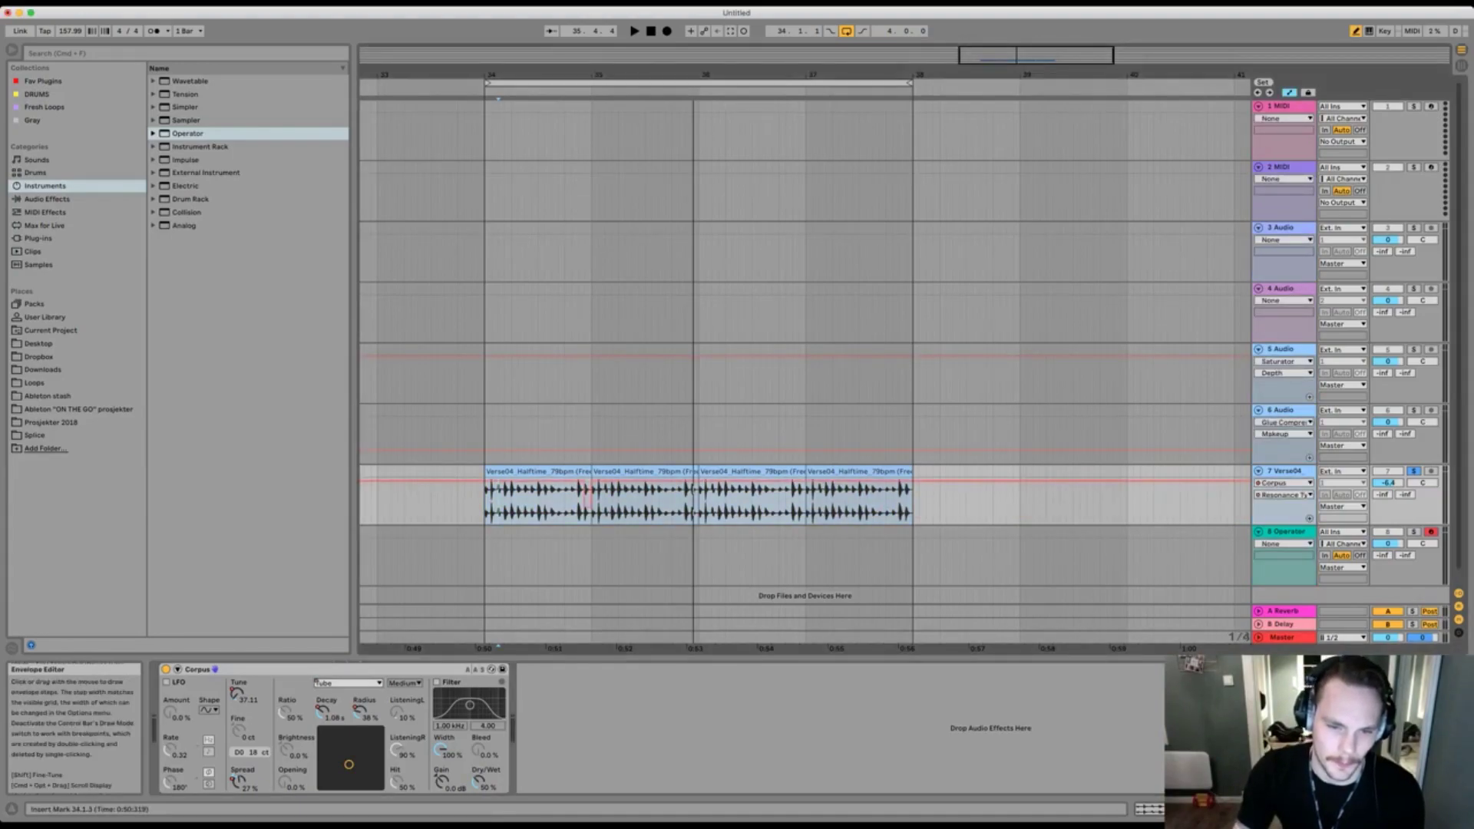
{"action": "key", "text": "space"}
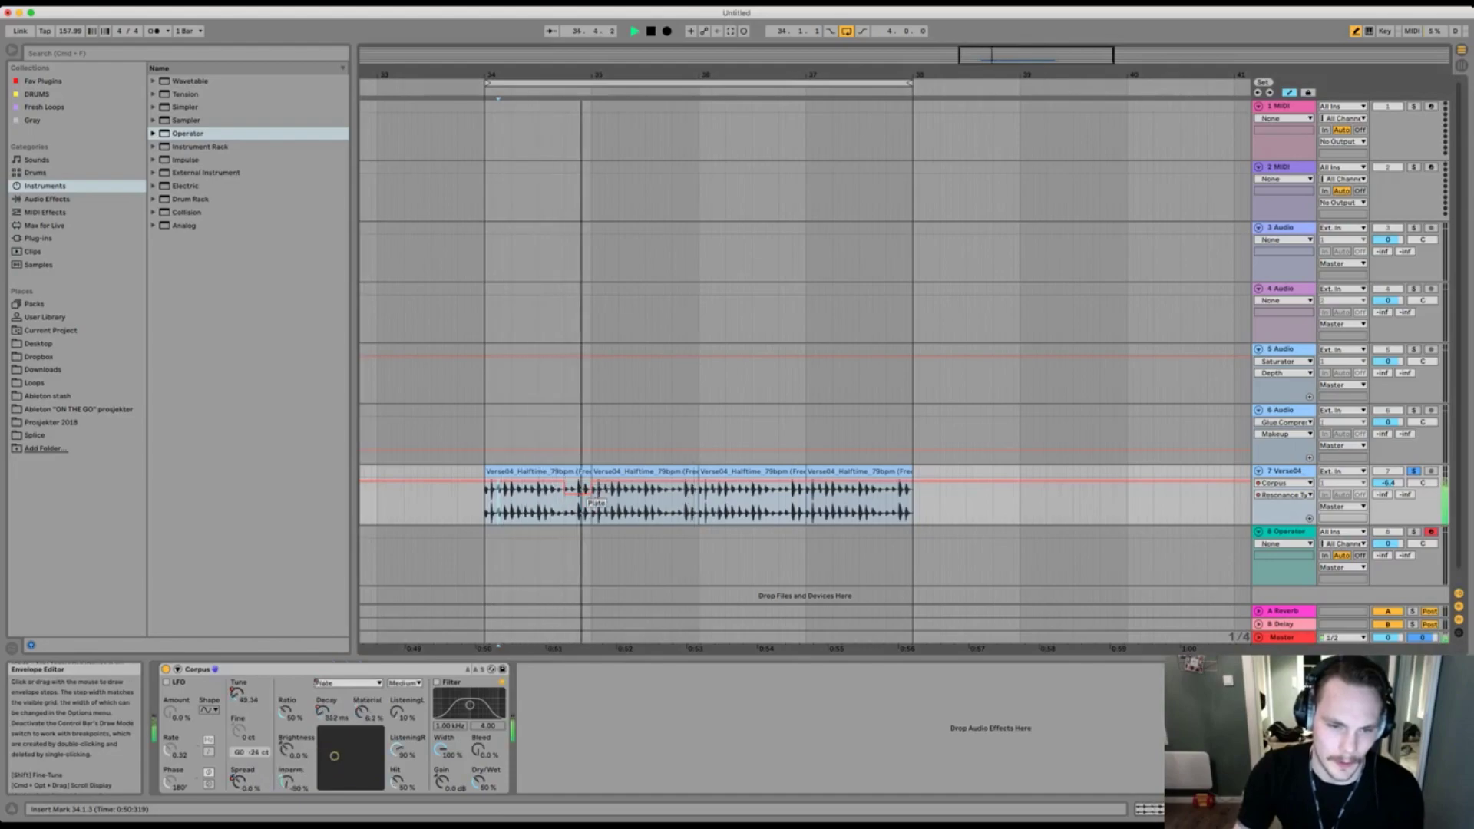
{"action": "left_click", "coordinate": [660, 489]}
{"action": "left_click", "coordinate": [765, 506]}
{"action": "left_click", "coordinate": [898, 519]}
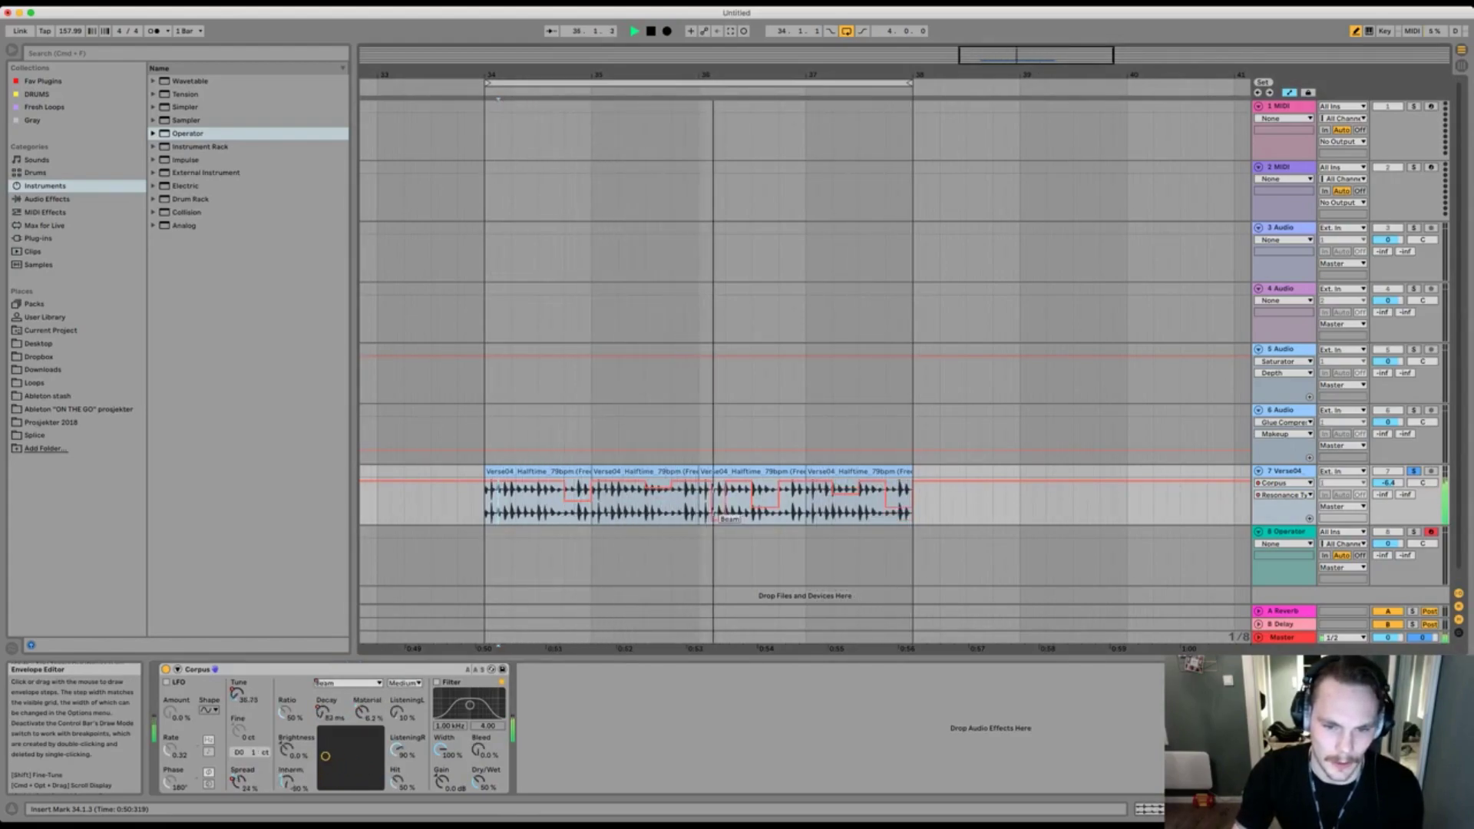
Try different Resonance Type steps such as String at the start of bar 36 on a 1/8 grid, replaying from there.
{"action": "key", "text": "space"}
{"action": "key", "text": "b"}
{"action": "left_click", "coordinate": [699, 499]}
{"action": "key", "text": "space"}
{"action": "key", "text": "b"}
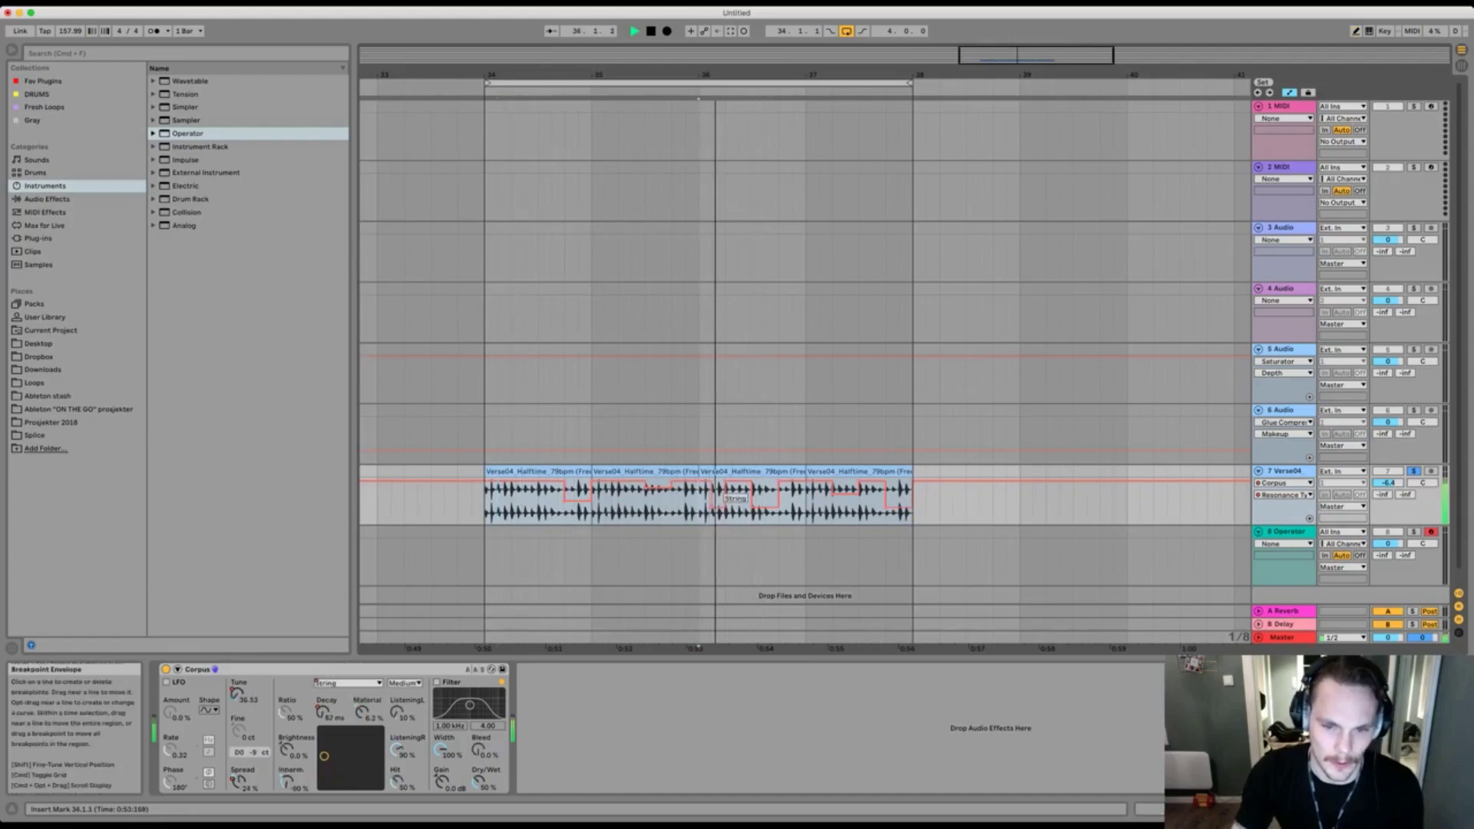
{"action": "key", "text": "space"}
{"action": "key", "text": "space"}
{"action": "left_click", "coordinate": [719, 494]}
{"action": "key", "text": "space"}
{"action": "key", "text": "space"}
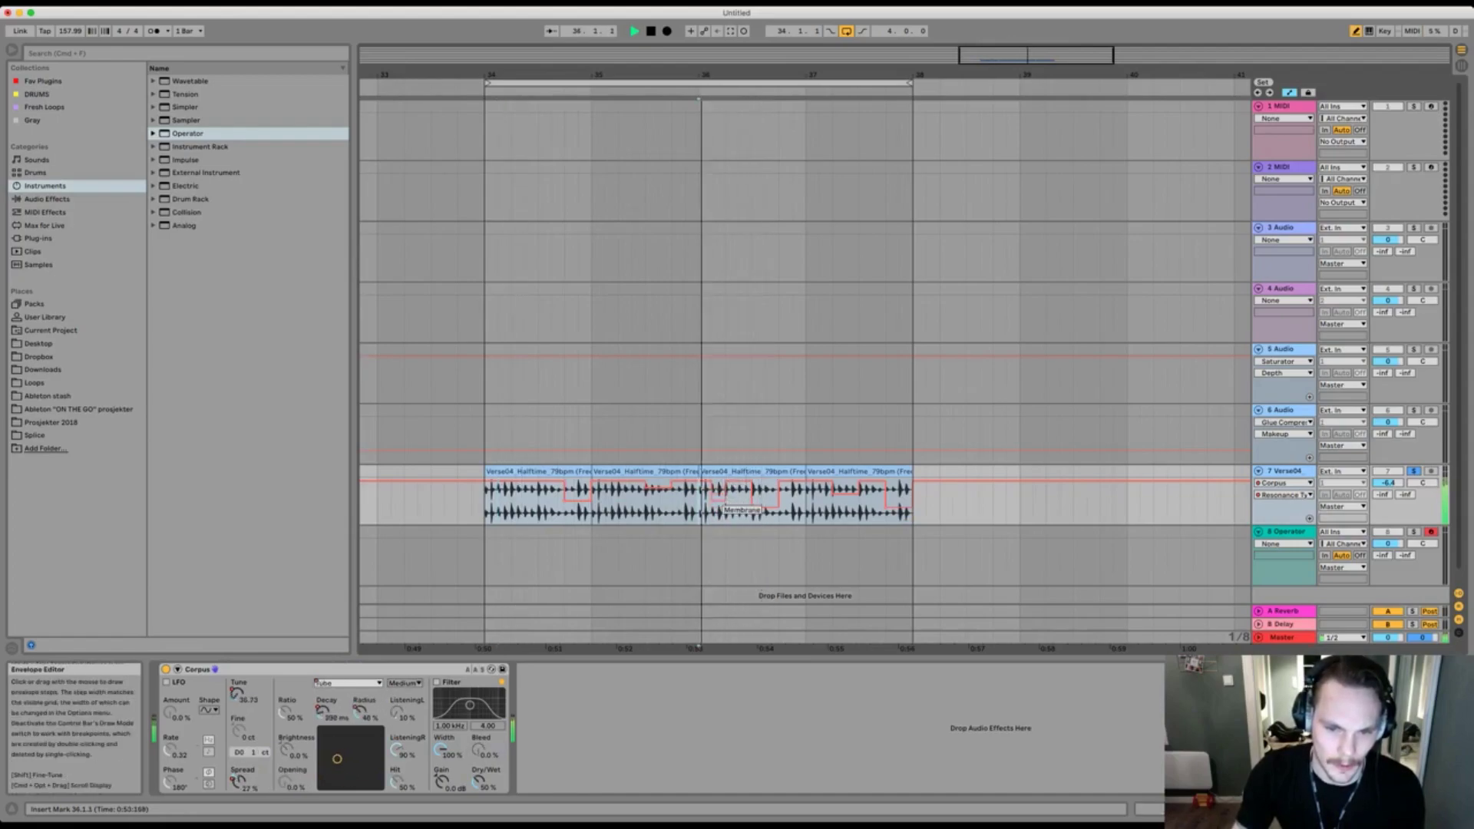
Draw a Membrane Resonance Type step in the middle of bar 36 and audition the loop from that bar.
{"action": "left_click", "coordinate": [720, 508]}
{"action": "key", "text": "space"}
{"action": "key", "text": "space"}
{"action": "key", "text": "space"}
{"action": "key", "text": "space"}
{"action": "key", "text": "space"}
{"action": "key", "text": "space"}
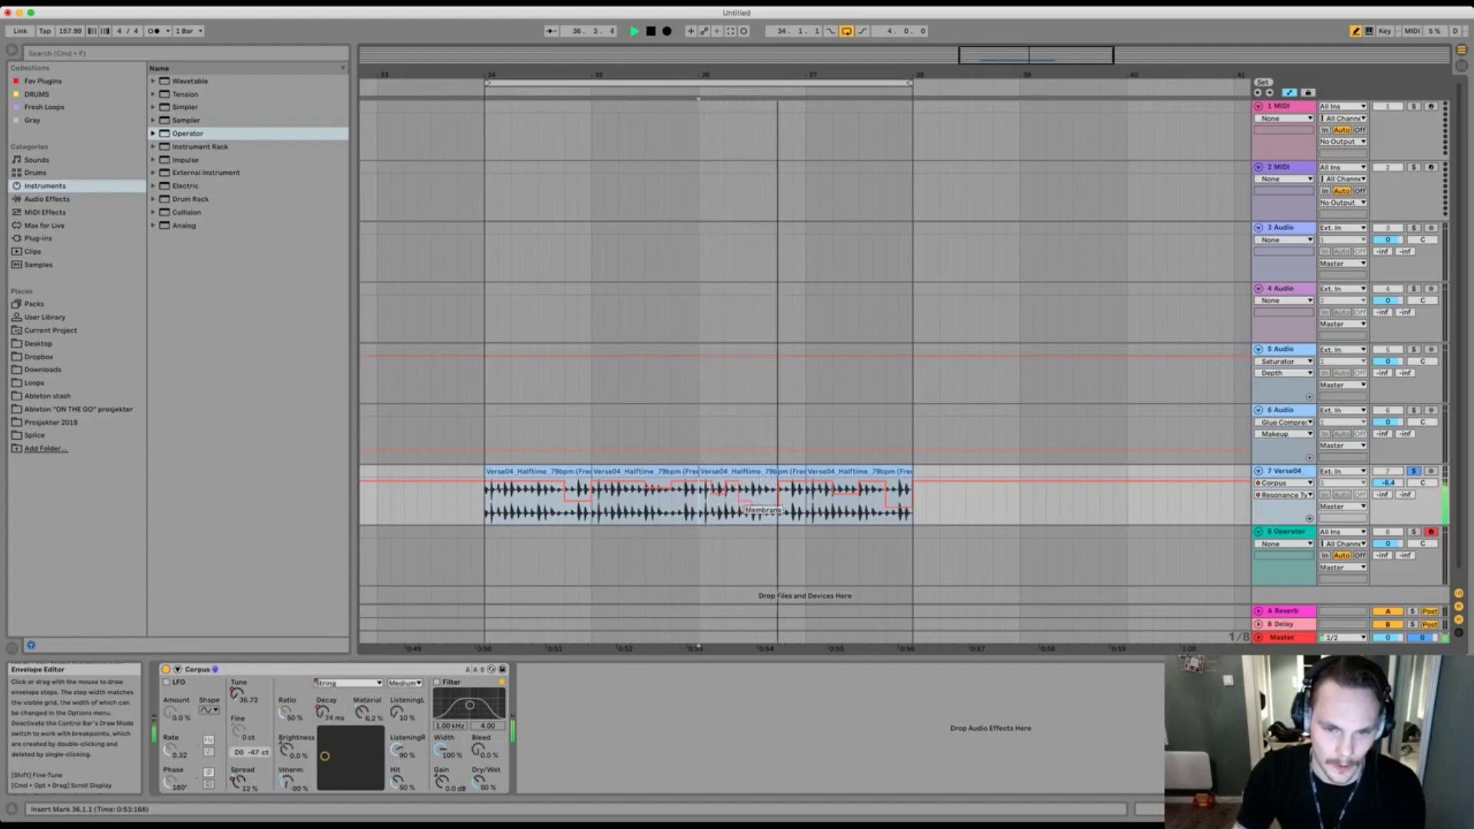
{"action": "key", "text": "space"}
{"action": "key", "text": "space"}
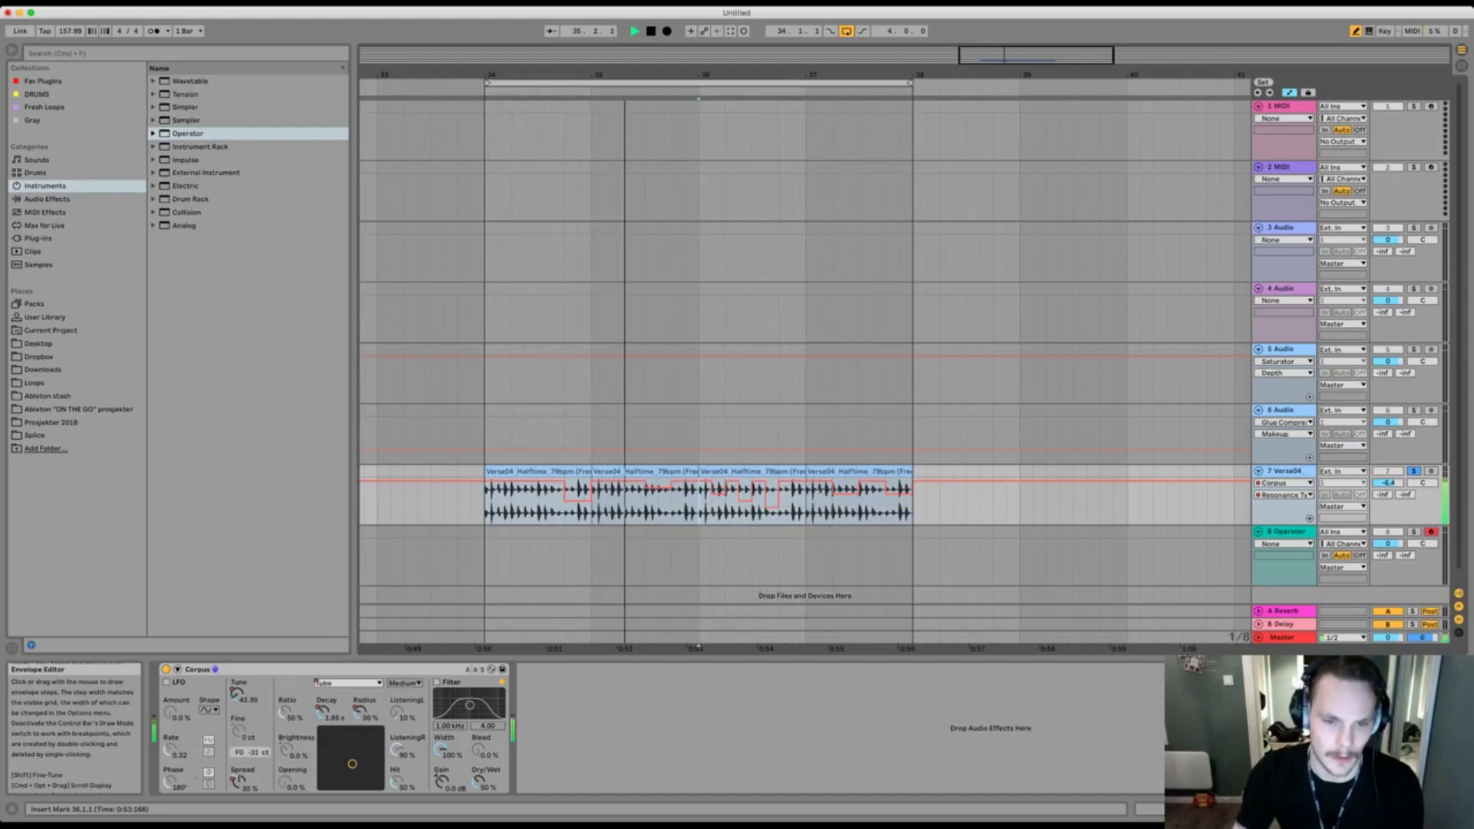
Try a Marimba step at the start of bar 34 and draw a Beam Resonance Type step at its third beat.
{"action": "key", "text": "space"}
{"action": "key", "text": "space"}
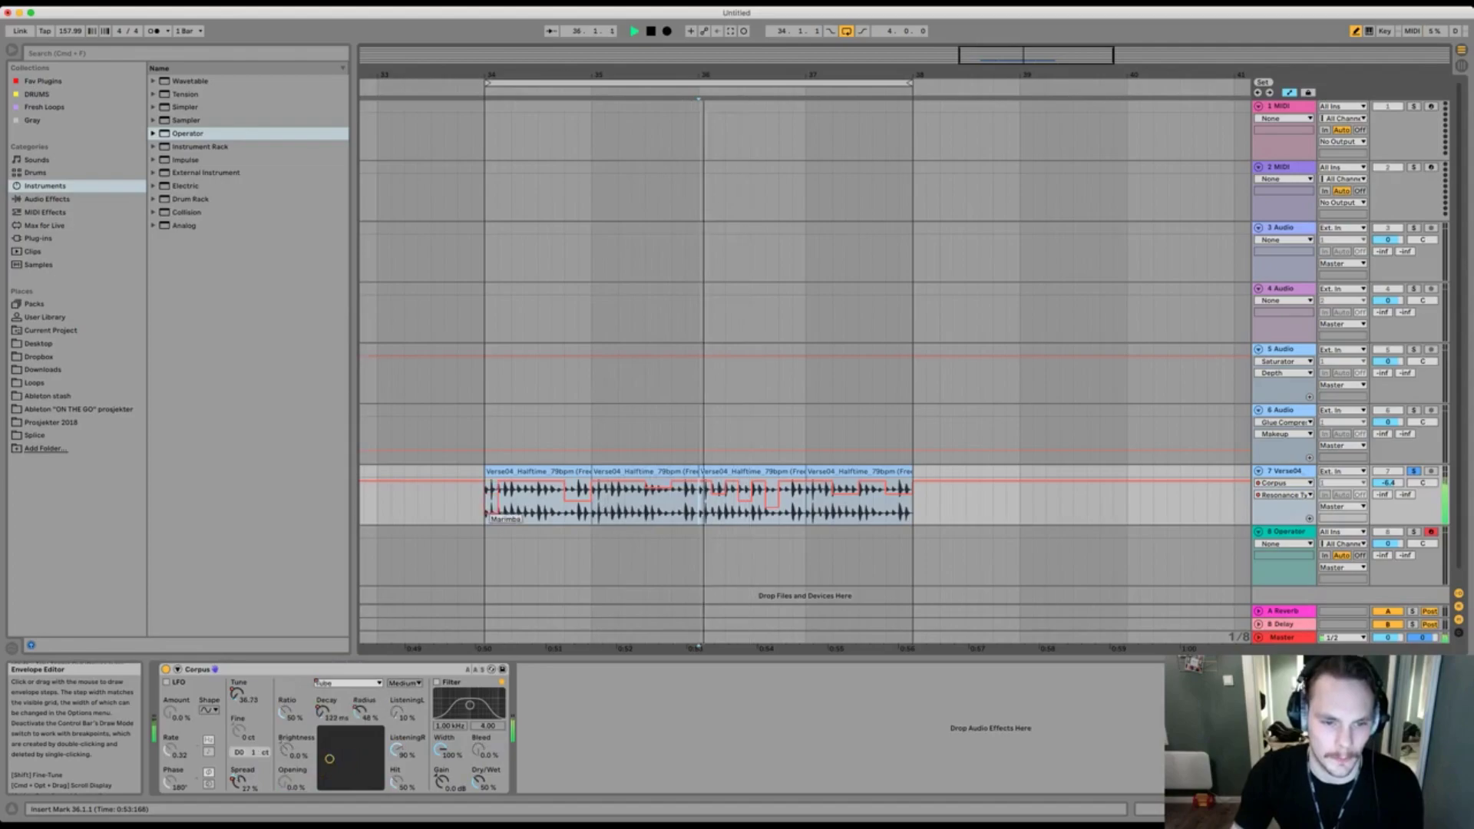
{"action": "key", "text": "space"}
{"action": "key", "text": "space"}
{"action": "left_click", "coordinate": [491, 520]}
{"action": "key", "text": "space"}
{"action": "key", "text": "space"}
{"action": "key", "text": "space"}
{"action": "key", "text": "space"}
{"action": "key", "text": "space"}
{"action": "key", "text": "space"}
{"action": "key", "text": "space"}
{"action": "key", "text": "space"}
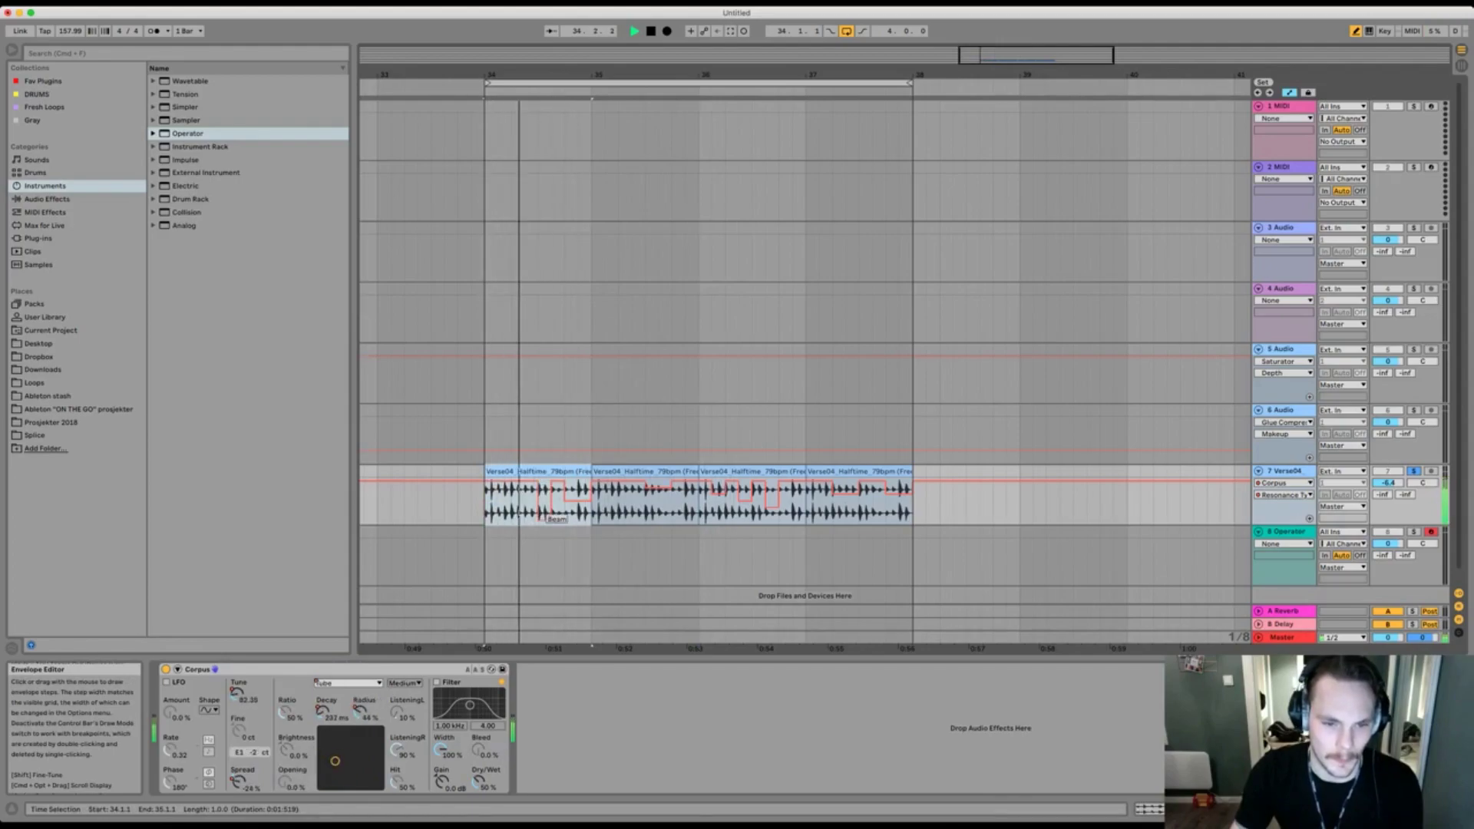
{"action": "key", "text": "space"}
Duplicate the automated drum track, freeze and flatten the copy to audio, and solo it.
{"action": "left_click", "coordinate": [1286, 472]}
{"action": "key", "text": "super+d"}
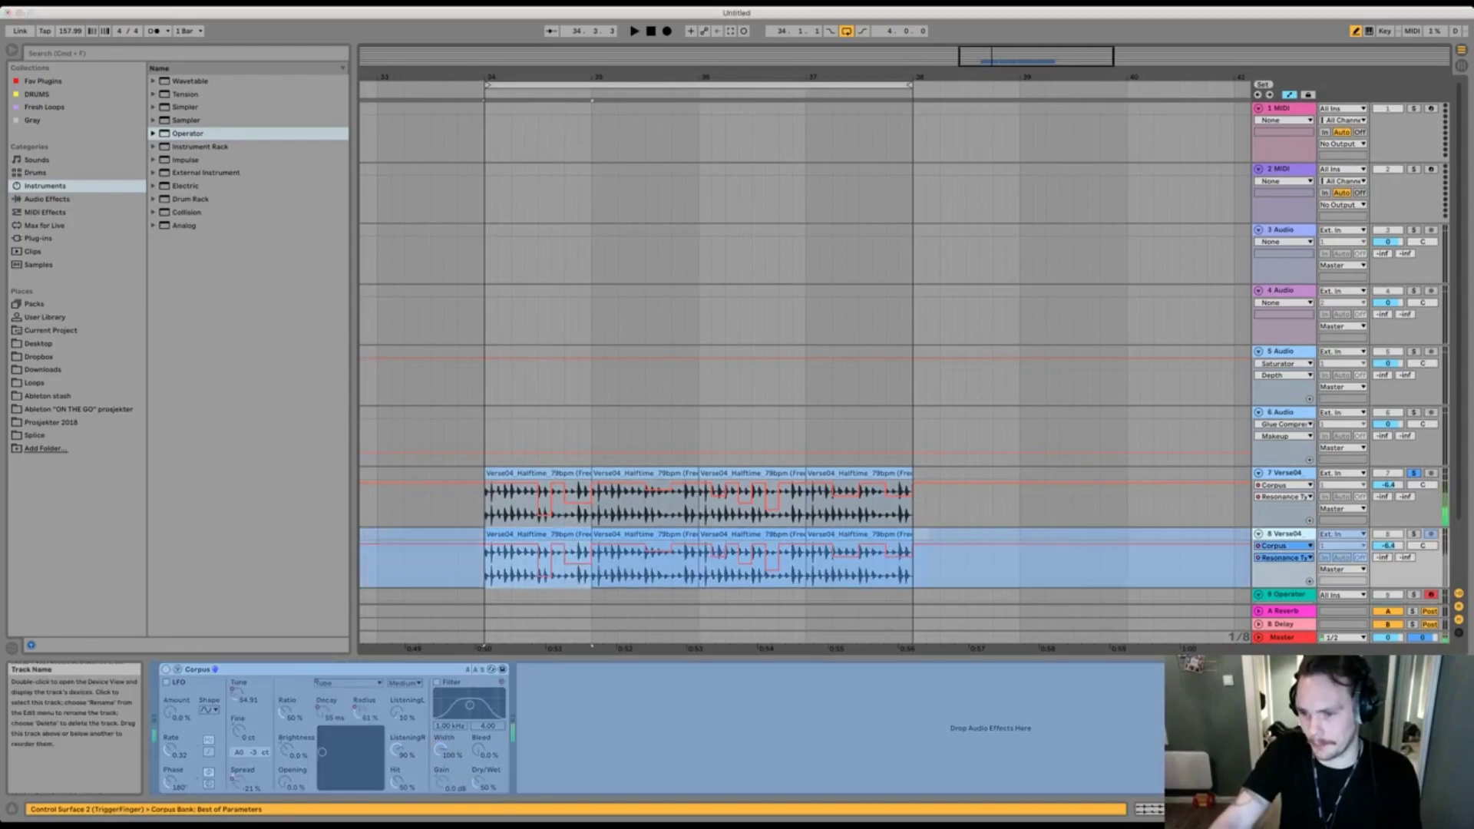
{"action": "right_click", "coordinate": [1284, 534]}
{"action": "left_click", "coordinate": [1324, 683]}
{"action": "left_click", "coordinate": [1413, 534]}
Consolidate the flattened copy into one four-bar clip without the leftover tail, and play it back.
{"action": "key", "text": "space"}
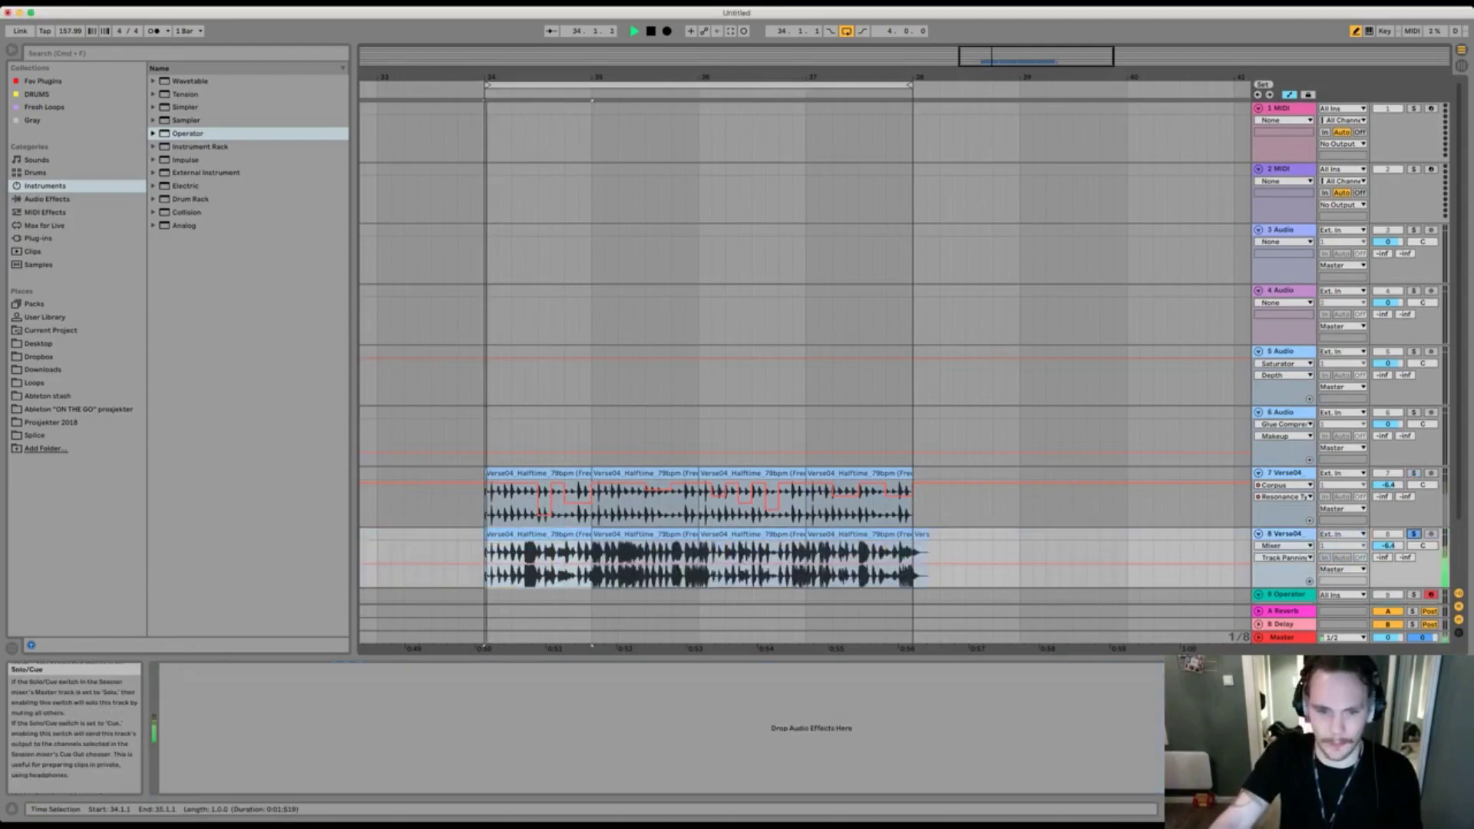
{"action": "key", "text": "super+j"}
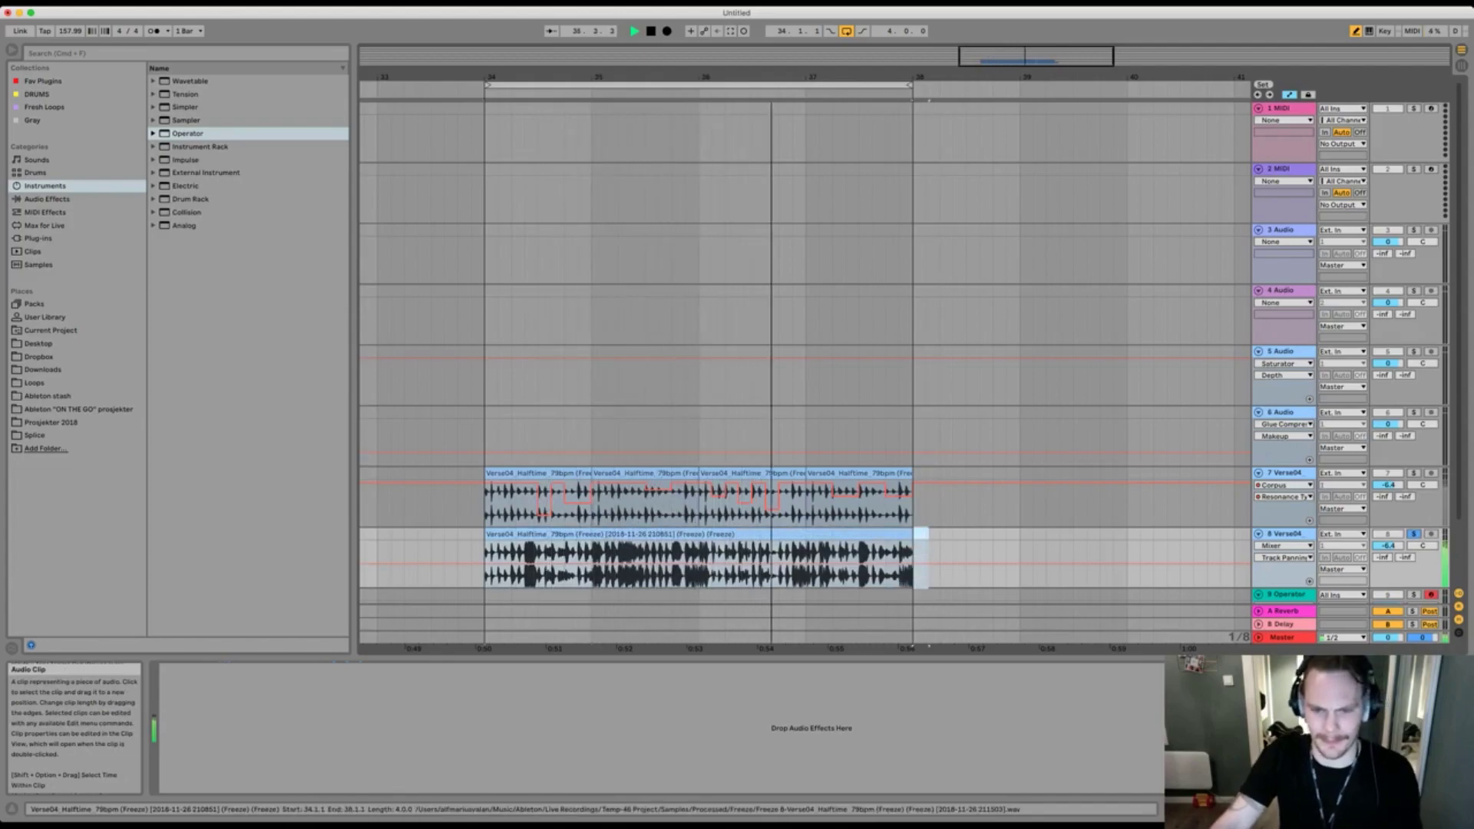
{"action": "key", "text": "space"}
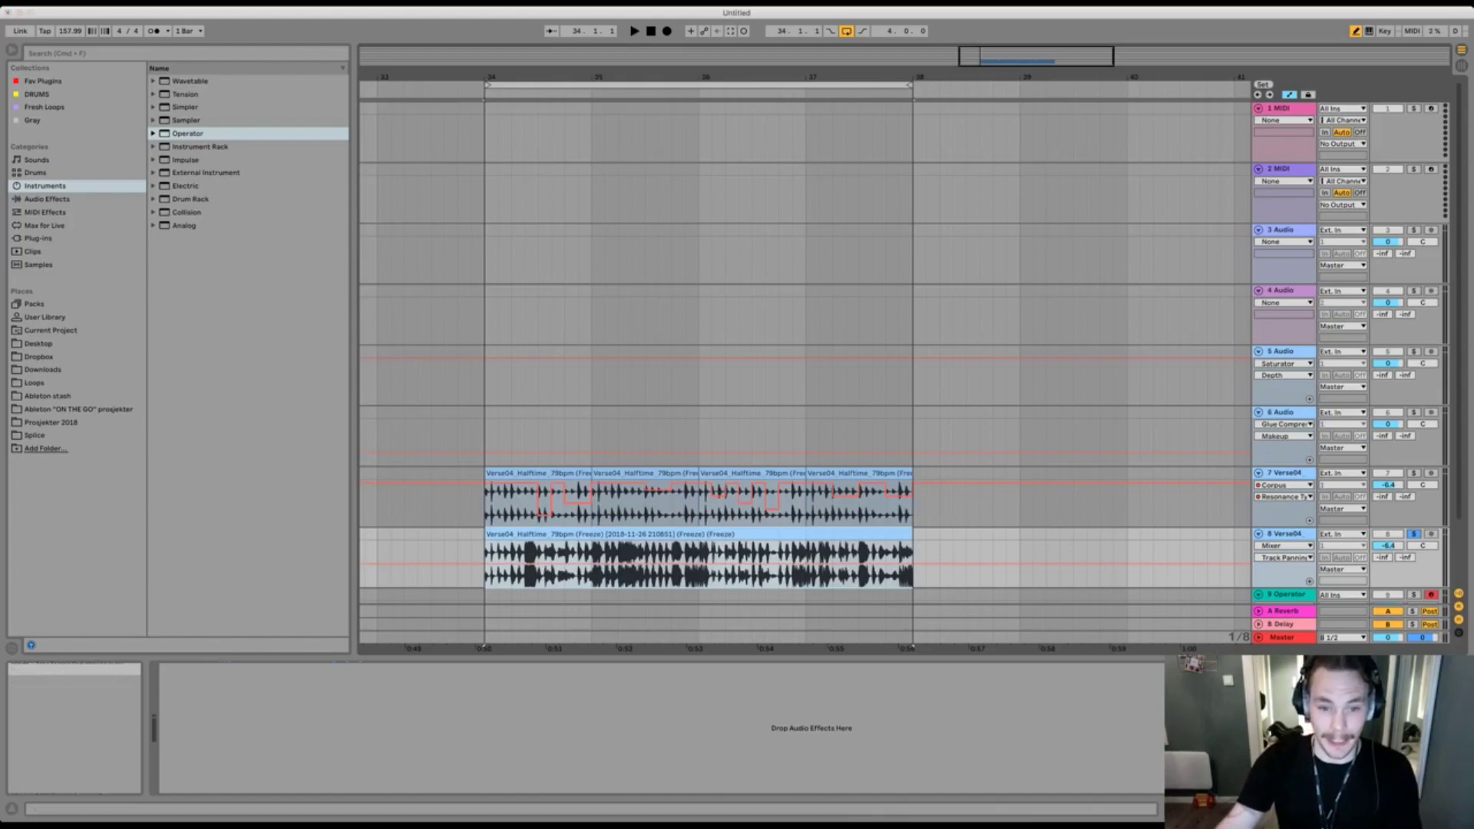
Browse the Loops folder, collapse Drums & Percussion, and expand AmPro Loops and its AmPro bass subfolder.
{"action": "left_click", "coordinate": [34, 383]}
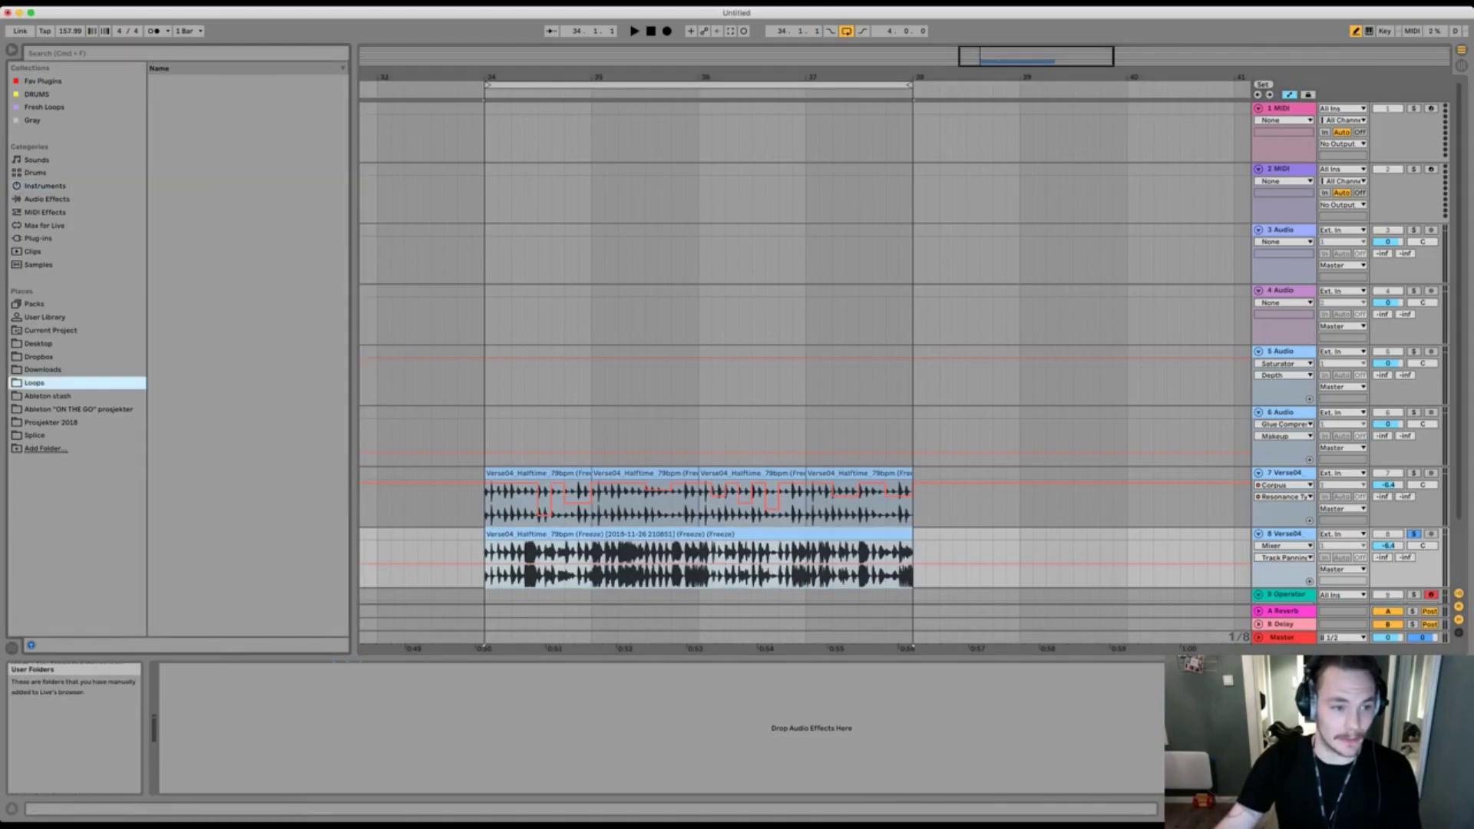
{"action": "scroll", "coordinate": [246, 353], "scroll_direction": "up", "scroll_amount": 10}
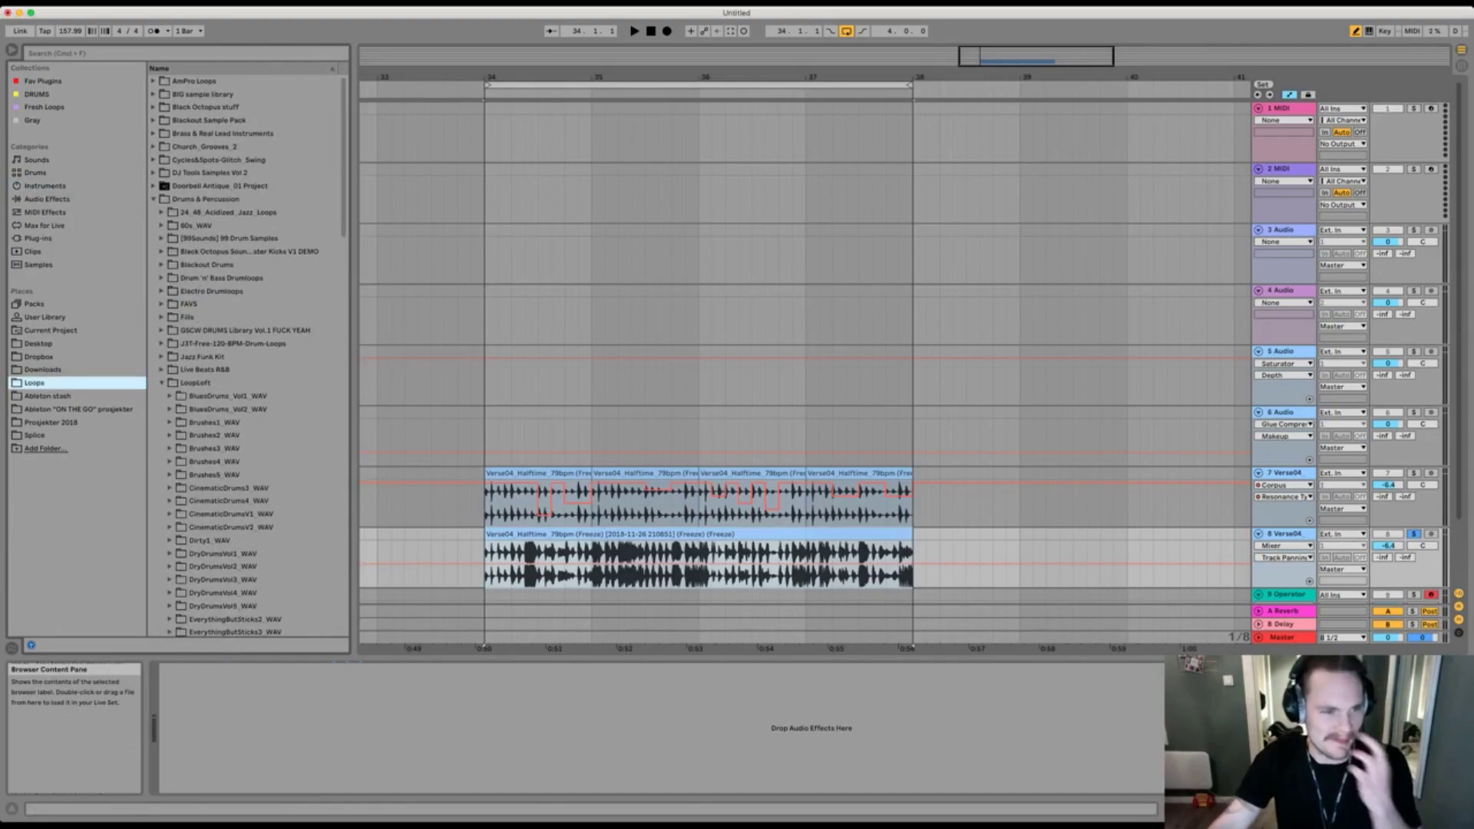
{"action": "left_click", "coordinate": [153, 199]}
{"action": "left_click", "coordinate": [154, 81]}
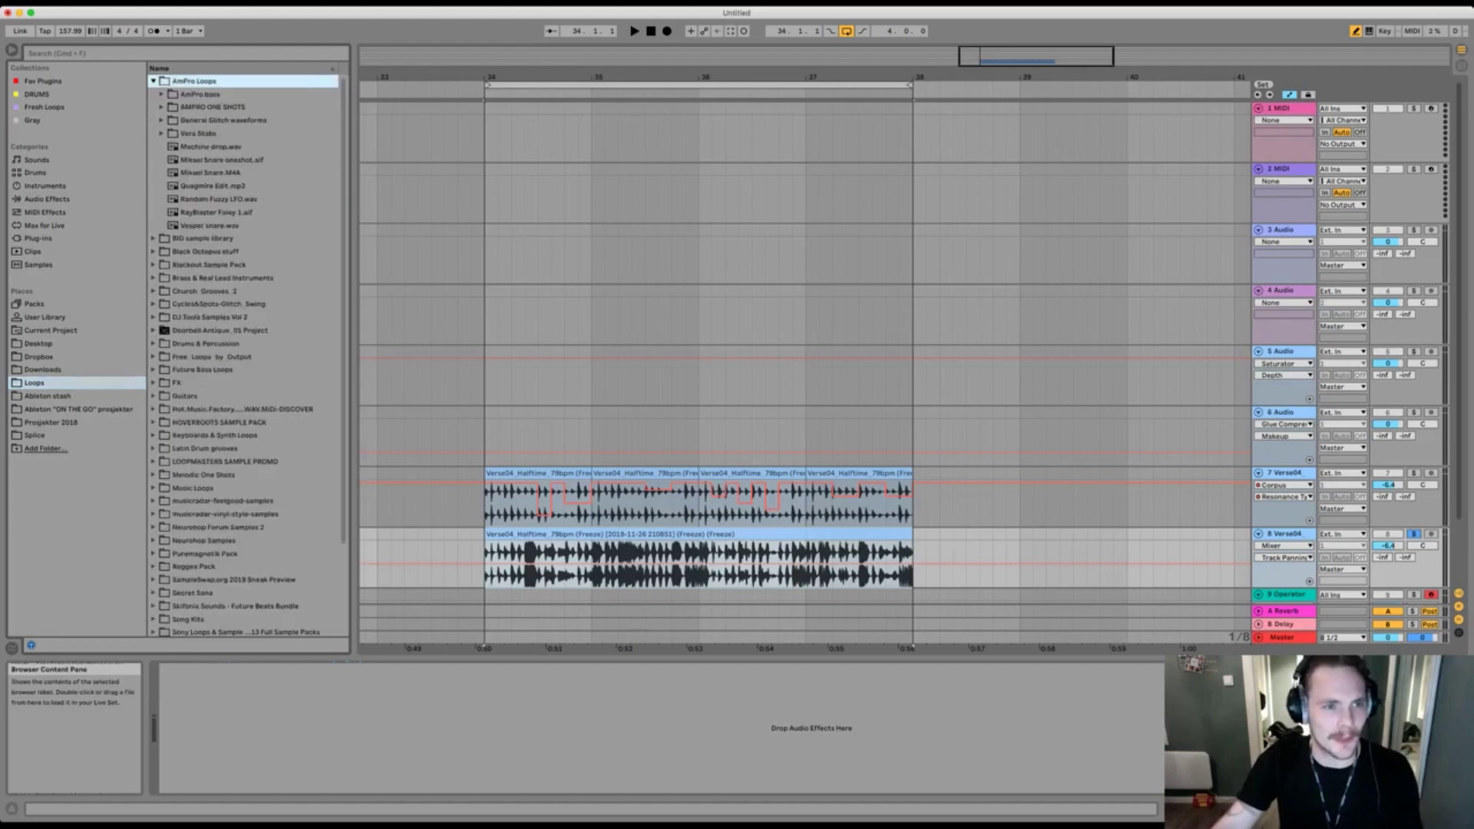
{"action": "key", "text": "Left"}
{"action": "key", "text": "Right"}
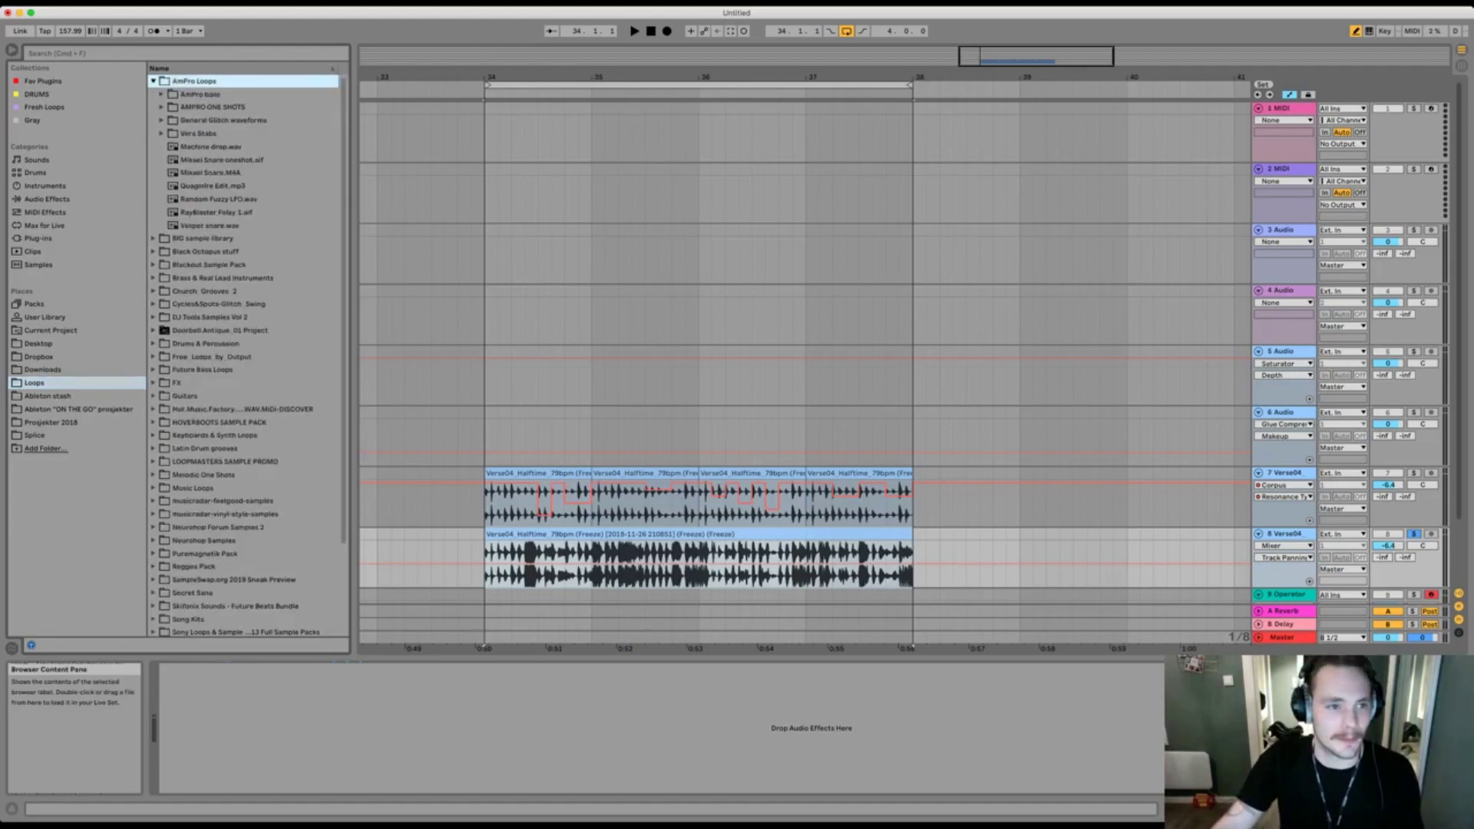
{"action": "key", "text": "Down"}
{"action": "key", "text": "Right"}
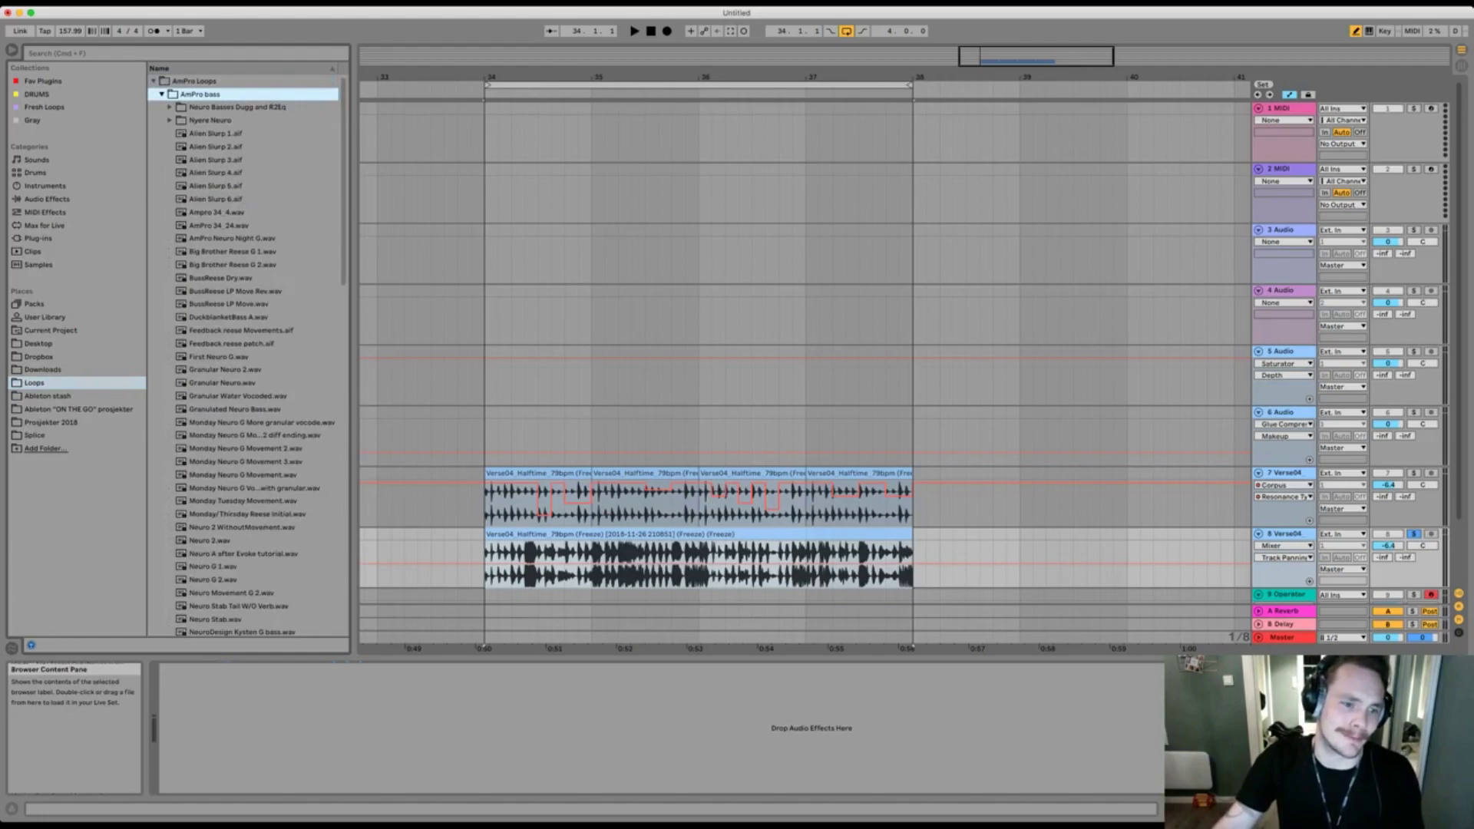
{"action": "key", "text": "Down"}
{"action": "key", "text": "Down"}
{"action": "key", "text": "Up"}
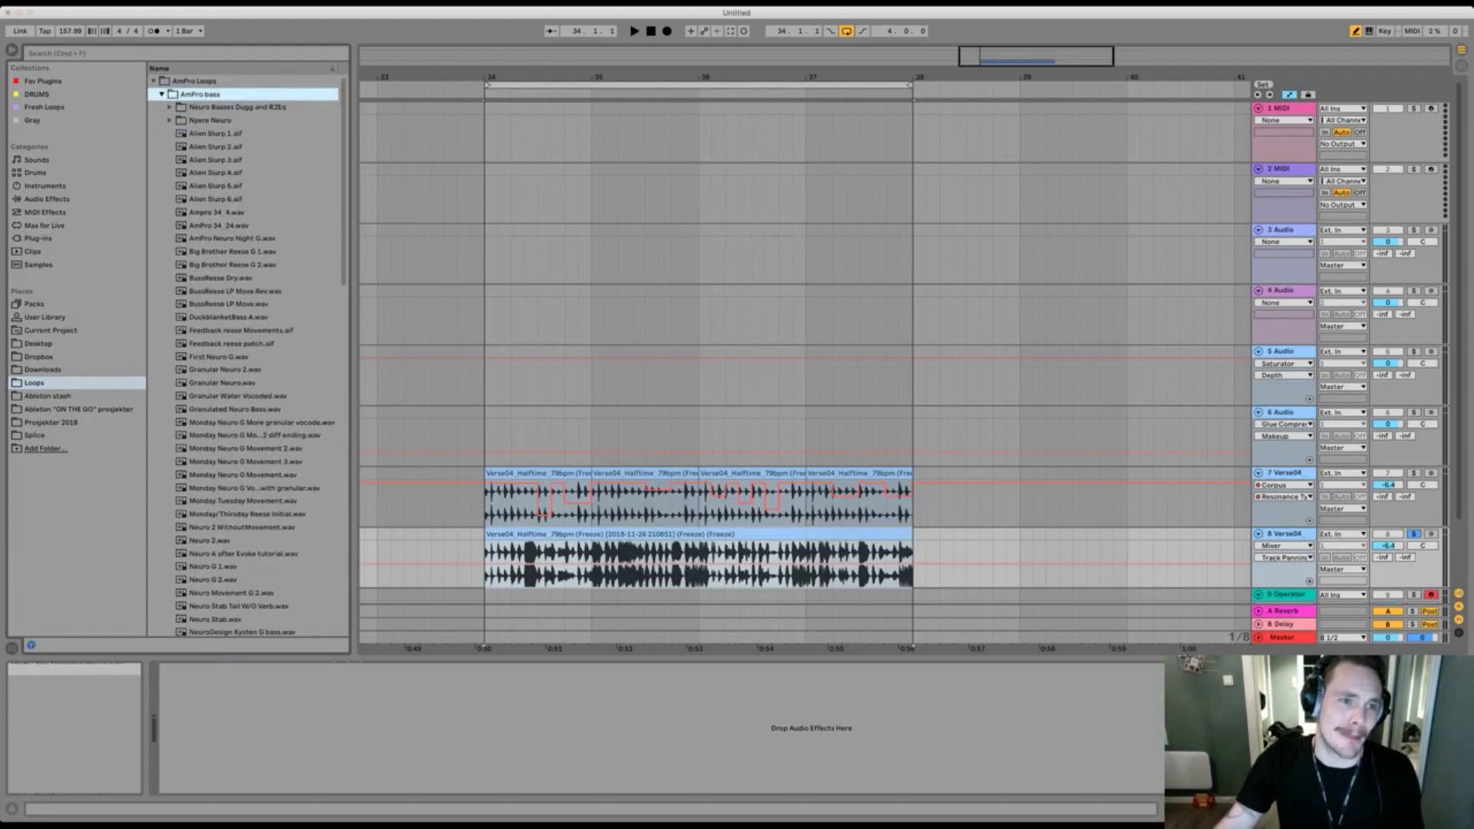
Create a new folder inside AmPro bass and name it Corpus Basses.
{"action": "key", "text": "super+shift+n"}
{"action": "type", "text": "IDM"}
{"action": "key", "text": "Return"}
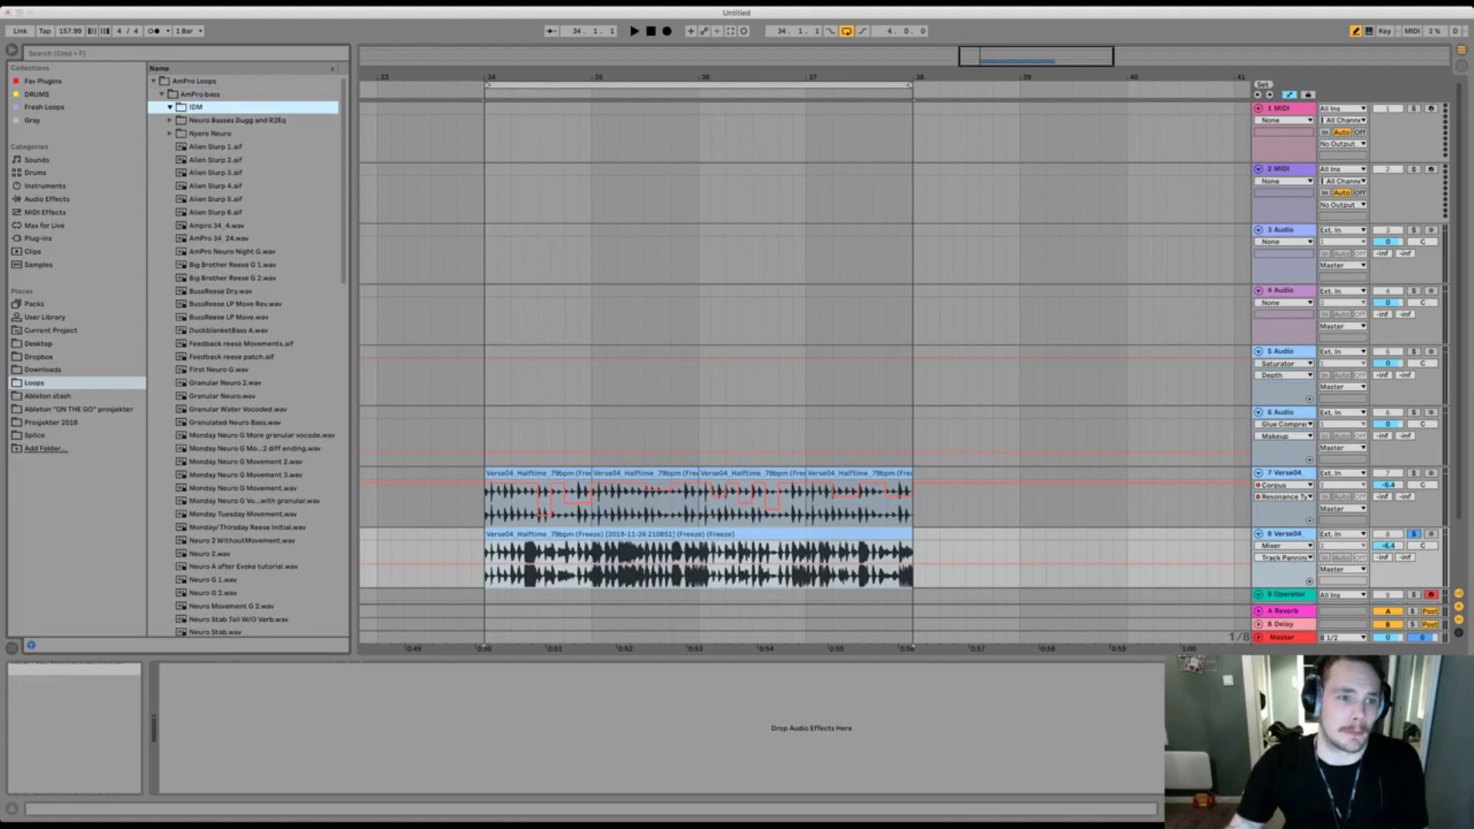
{"action": "key", "text": "super+r"}
{"action": "type", "text": "Corpus Basses"}
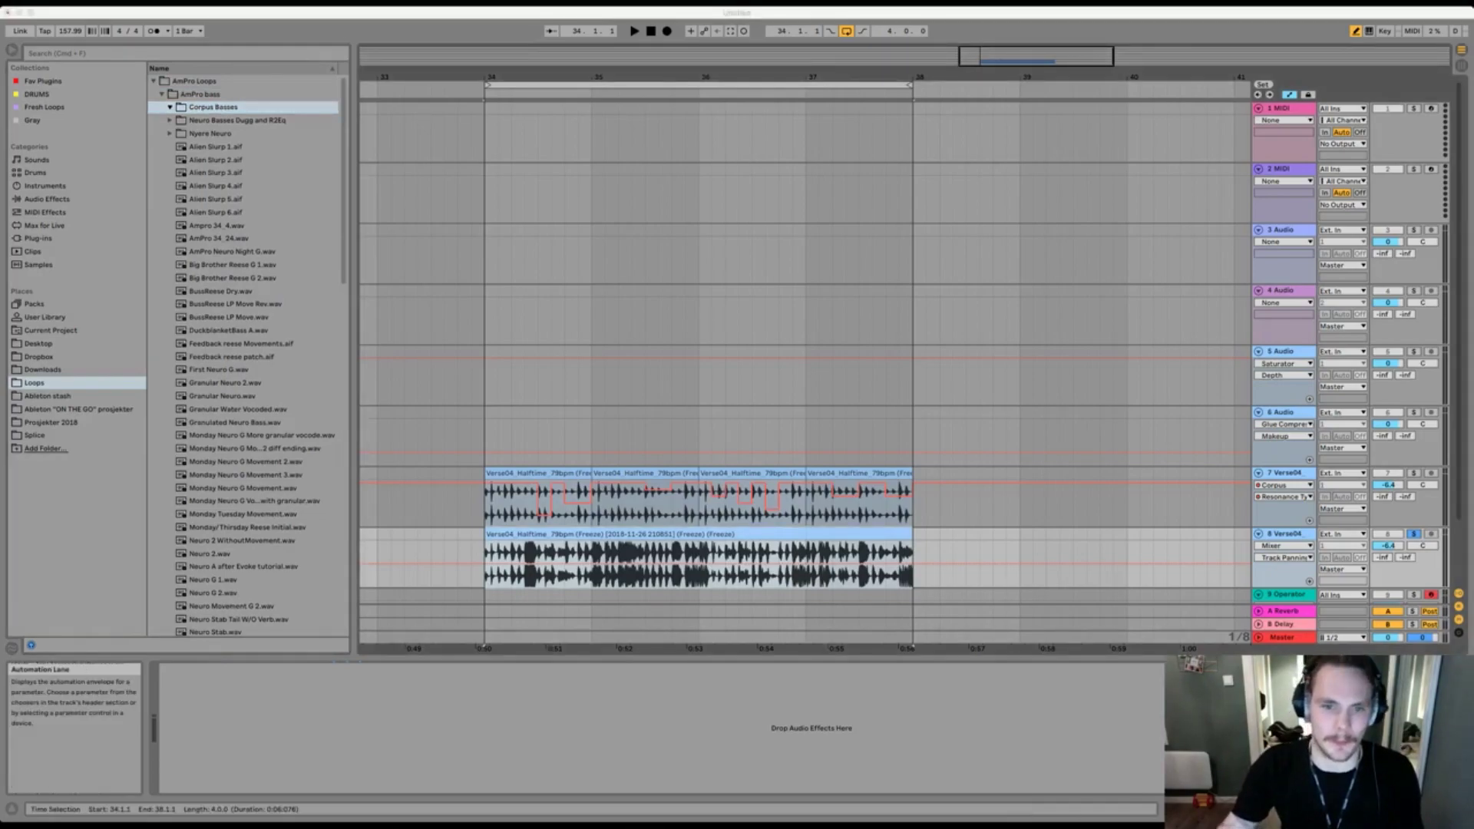
Add the consolidated four-bar freeze audio file to the Corpus Basses folder and rename it Mr Bill is whack.
{"action": "left_click_drag", "start_coordinate": [491, 307], "coordinate": [214, 108]}
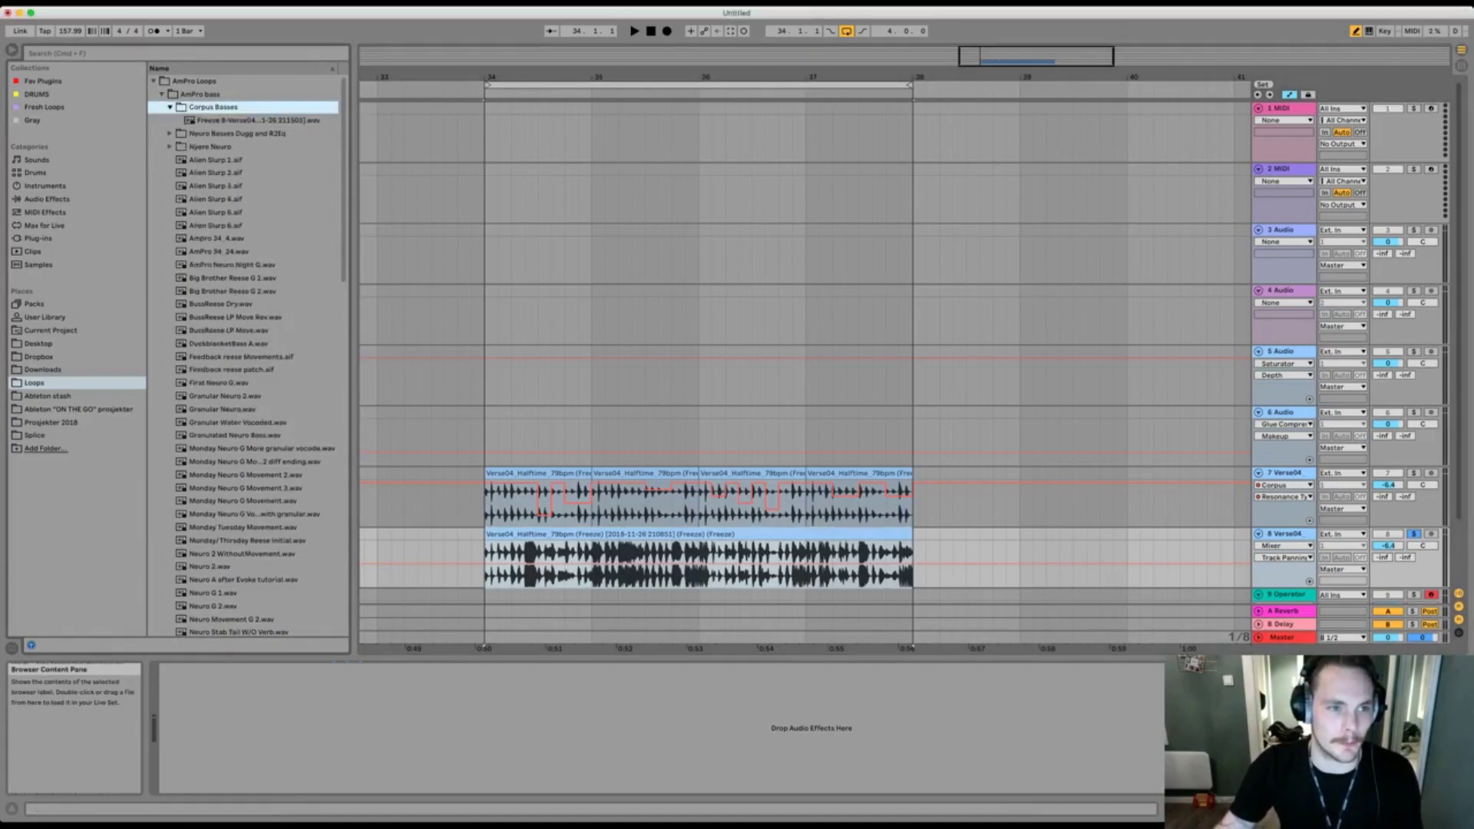
{"action": "left_click", "coordinate": [258, 120]}
{"action": "key", "text": "super+r"}
{"action": "type", "text": "C"}
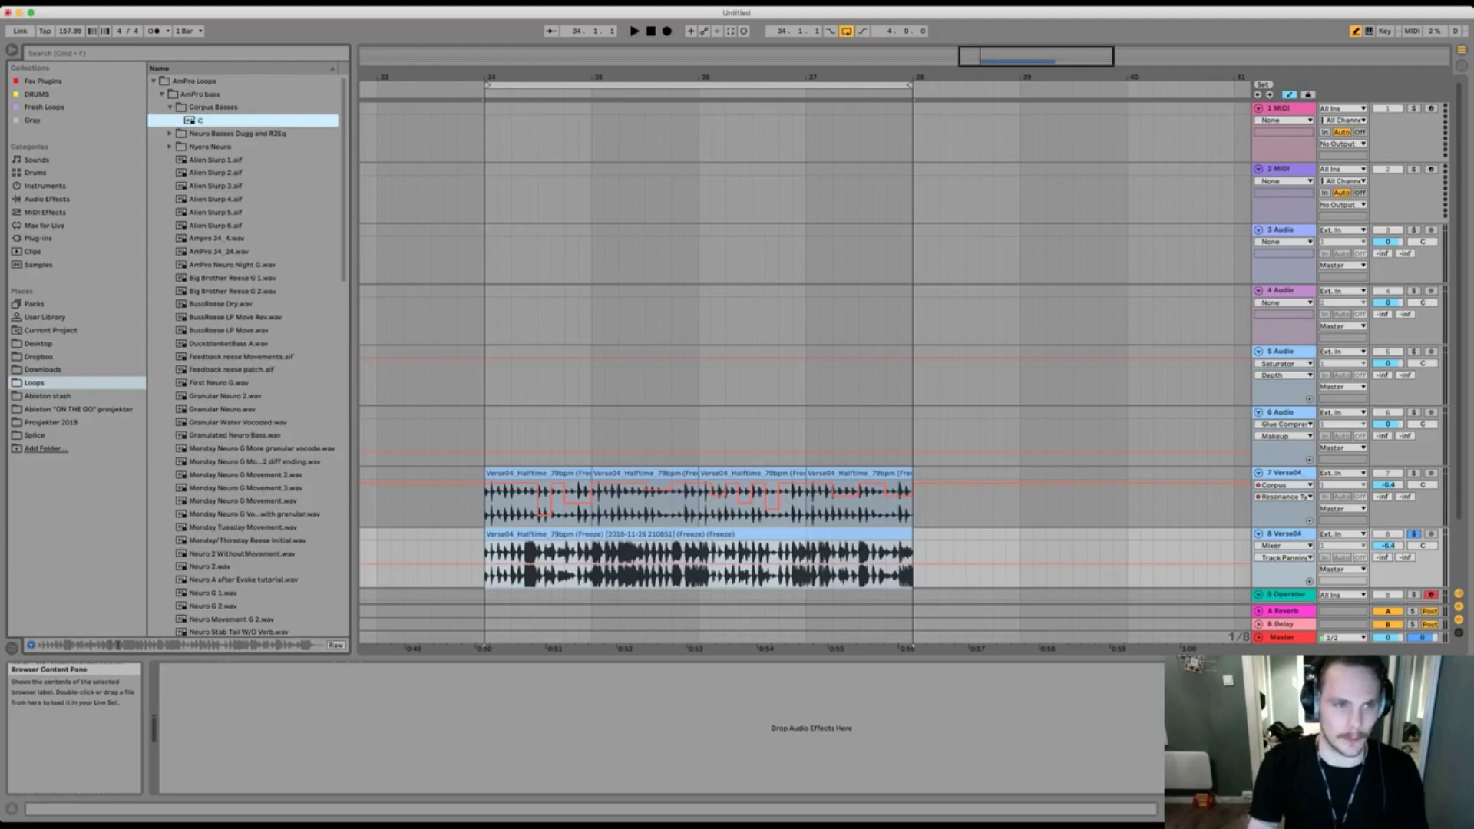
{"action": "key", "text": "BackSpace"}
{"action": "key", "text": "BackSpace"}
{"action": "key", "text": "BackSpace"}
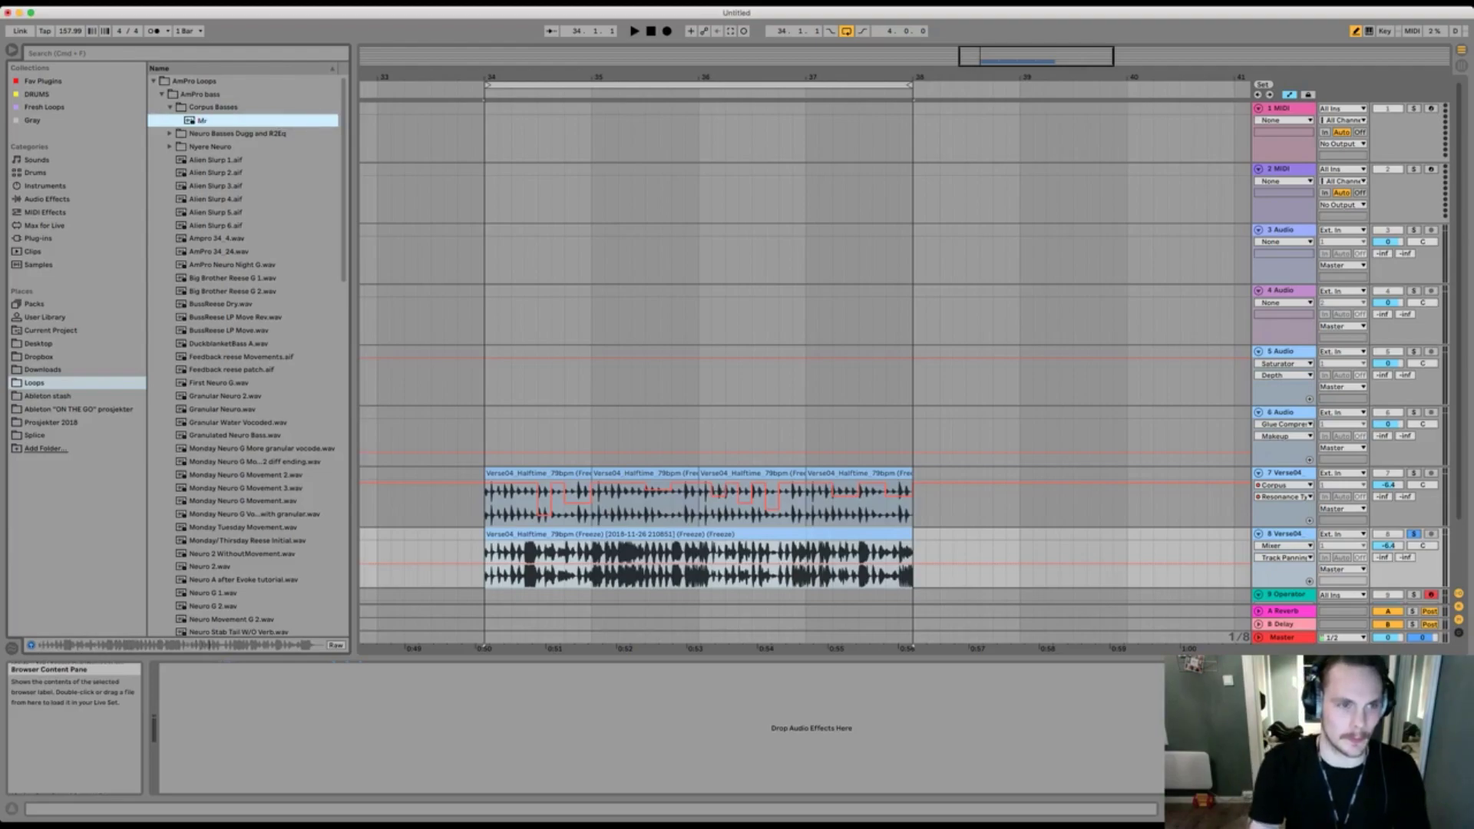
{"action": "type", "text": "Mr Bill is"}
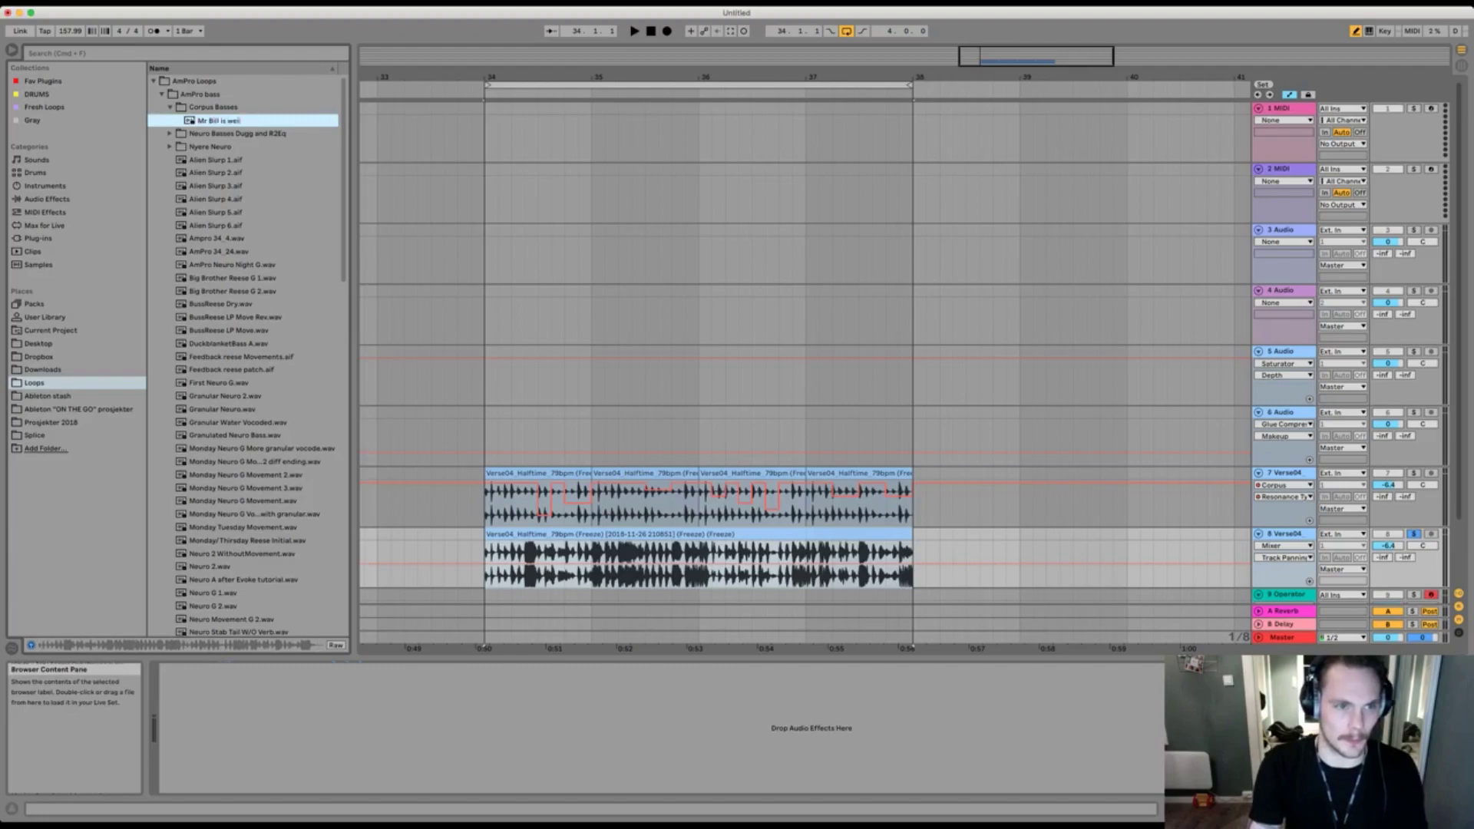
{"action": "type", "text": " whack"}
{"action": "key", "text": "Return"}
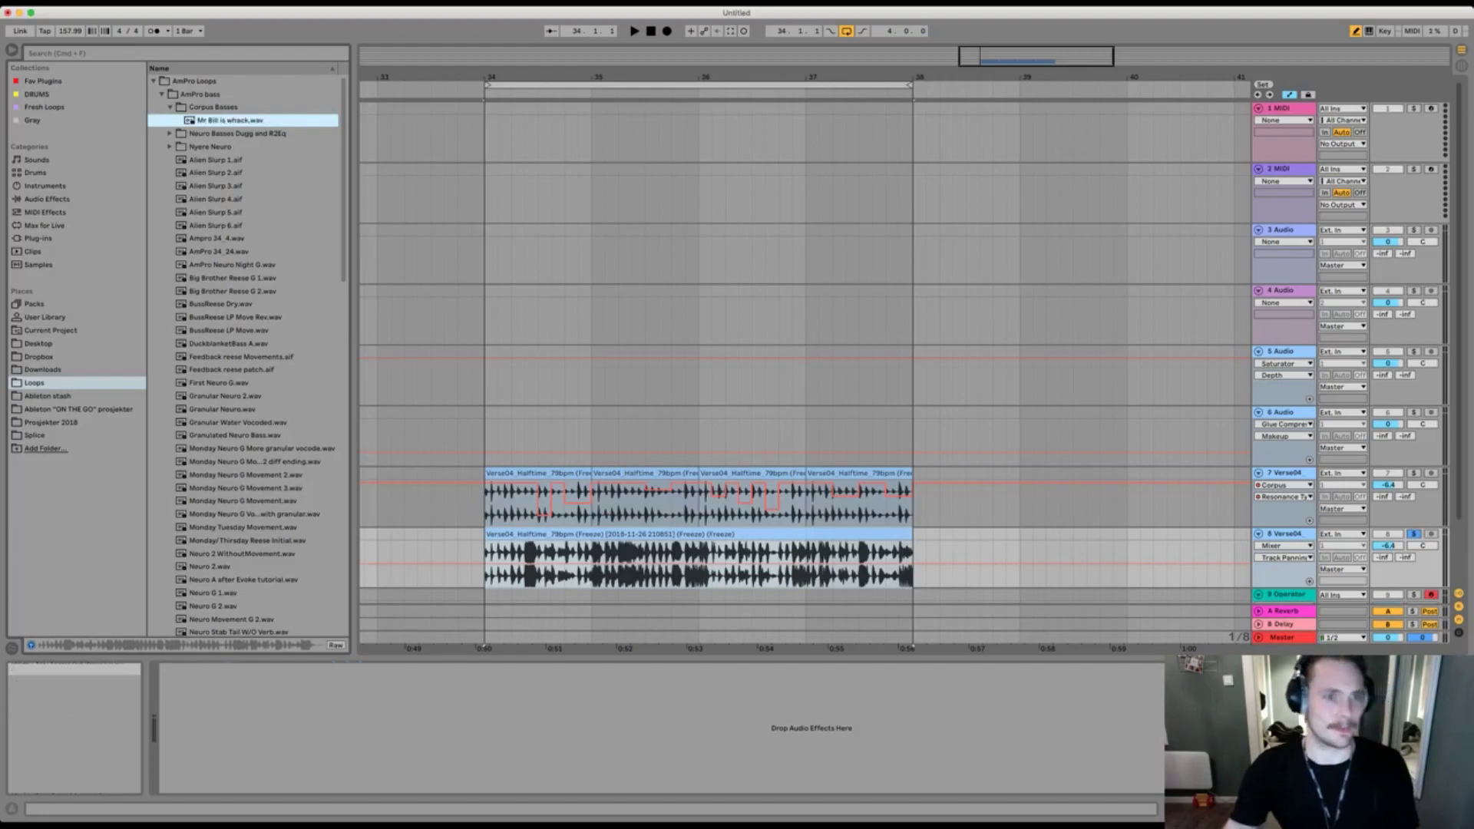